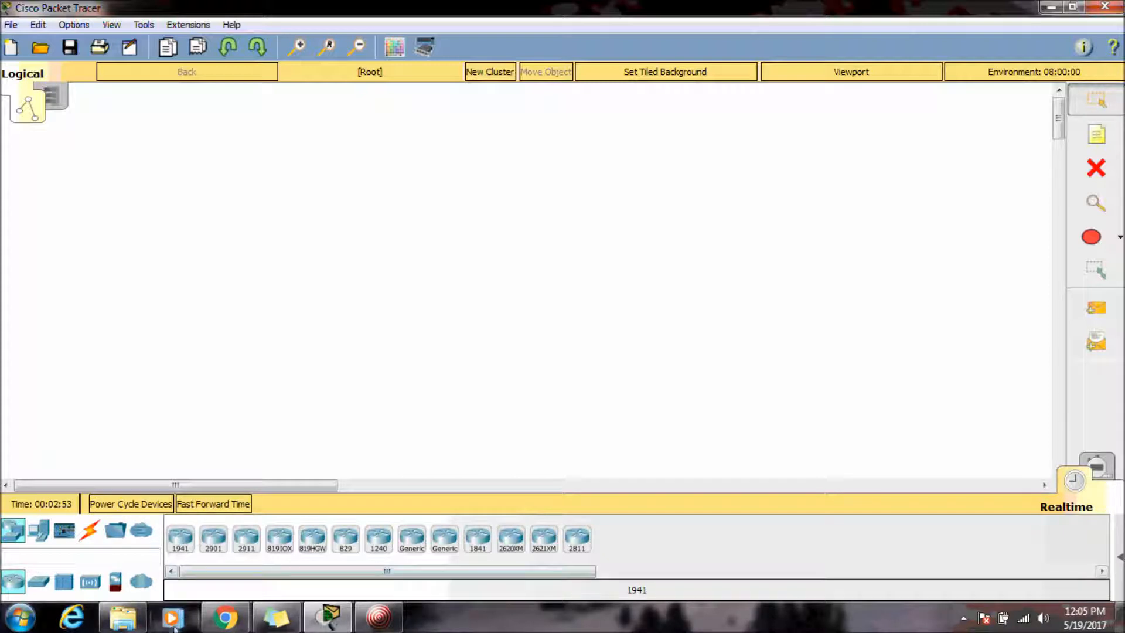
Place a 1941 router on the workspace and open its device window.
left_click(180, 537)
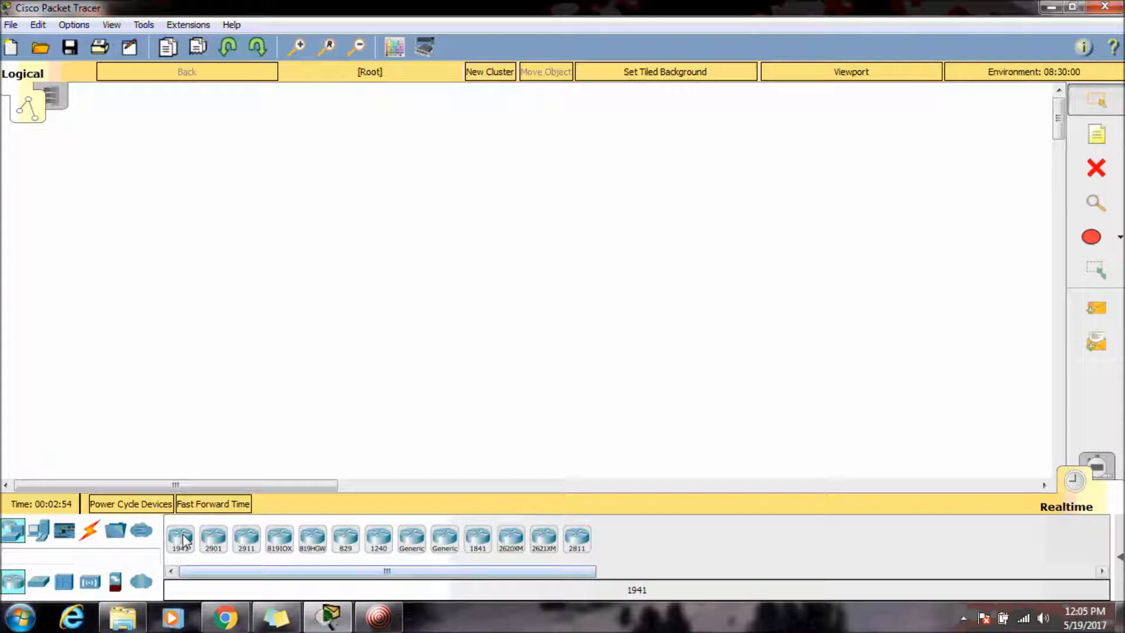
left_click(349, 217)
left_click(350, 221)
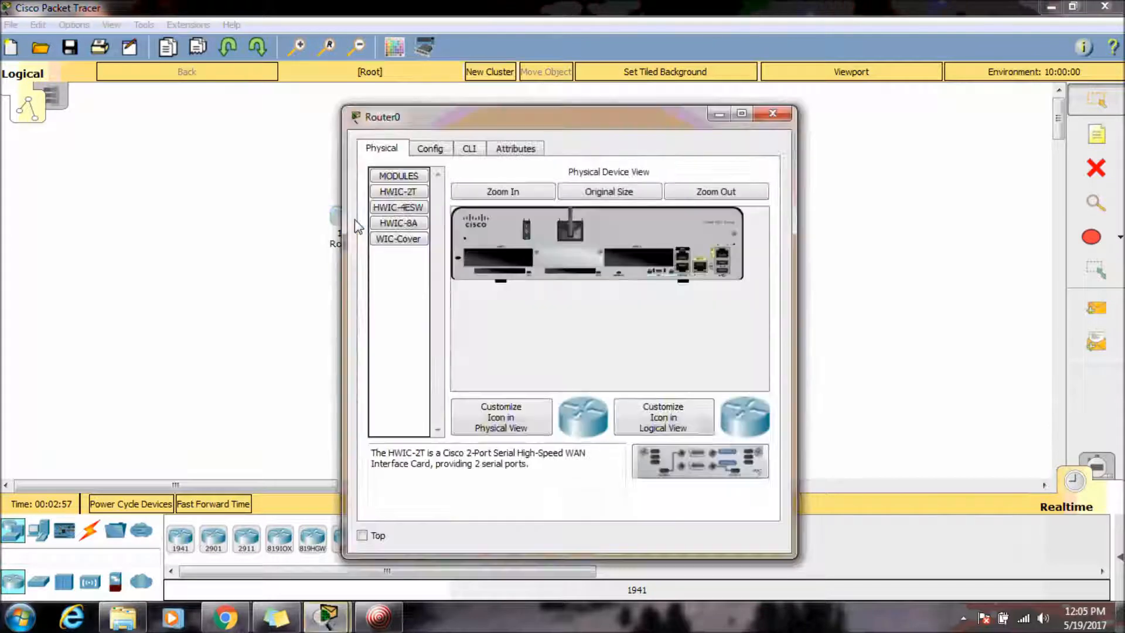
Examine the router's physical device view zoomed in, panning across its back panel.
left_click(758, 194)
left_click(502, 192)
left_click(501, 192)
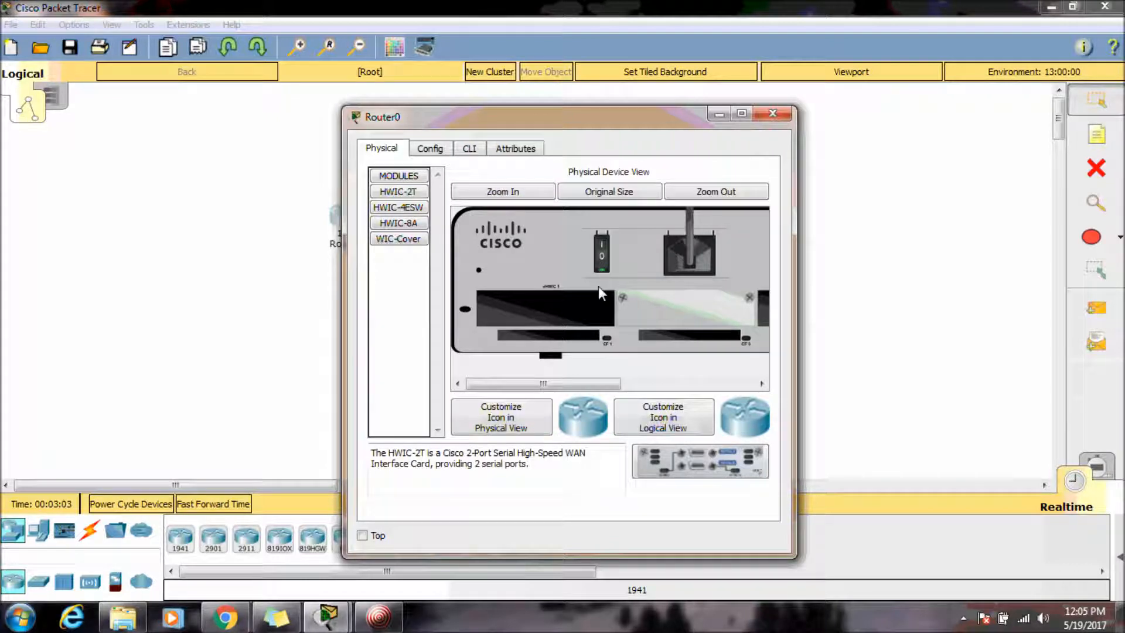
left_click_drag(565, 385, 674, 393)
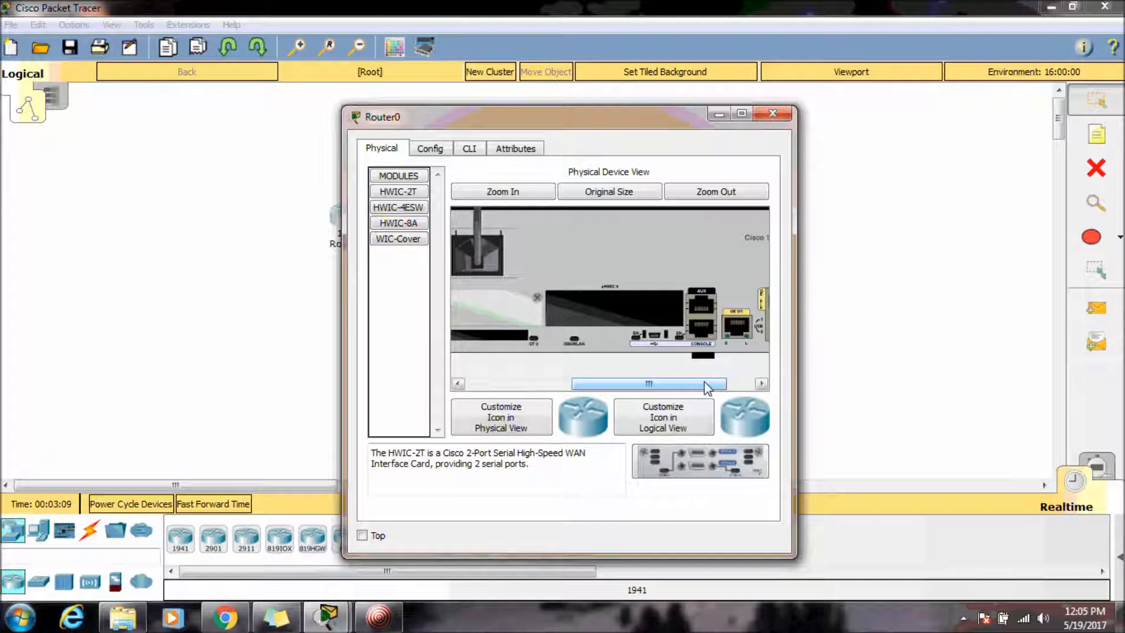
left_click_drag(706, 386, 768, 386)
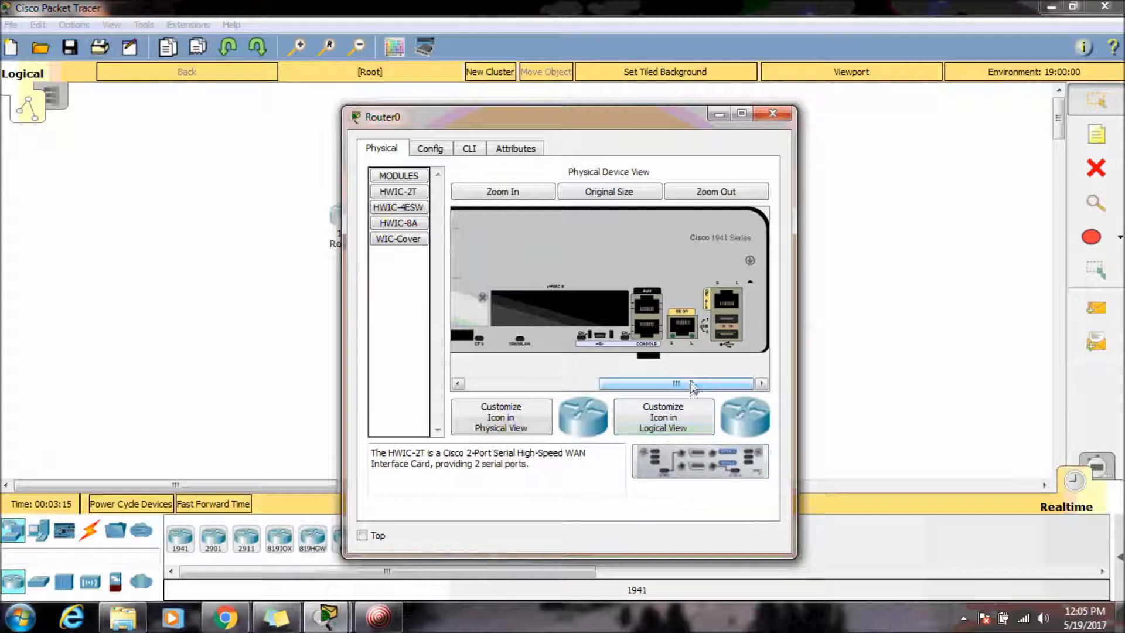
left_click_drag(696, 384, 521, 378)
Inspect the GigabitEthernet0/0 interface settings and the IOS command line in a maximized router window.
left_click(422, 152)
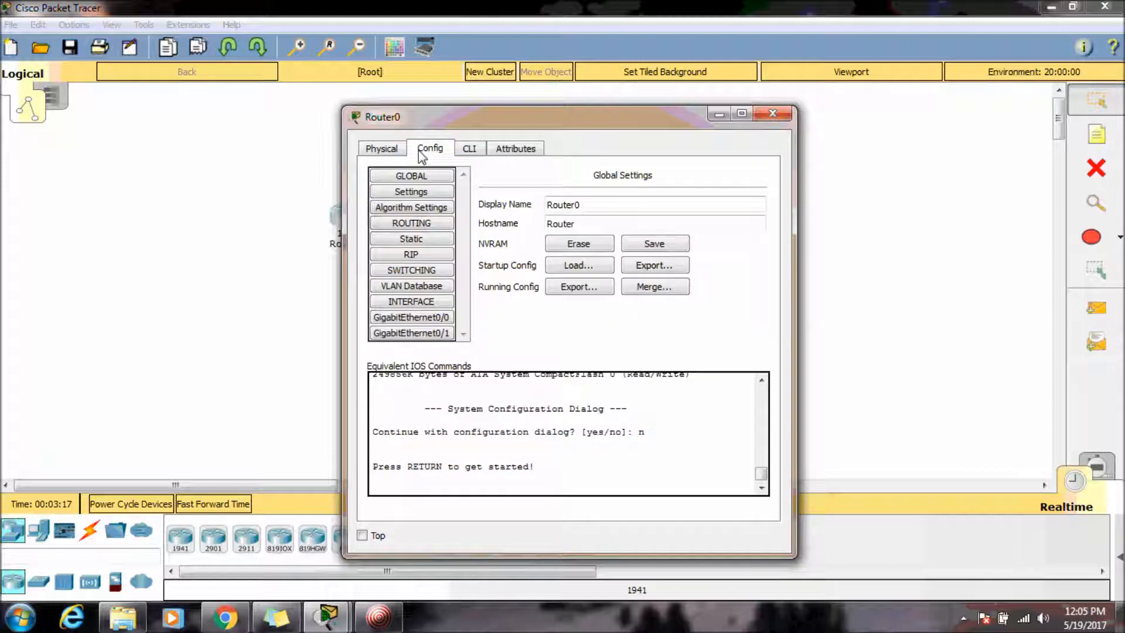
left_click(446, 321)
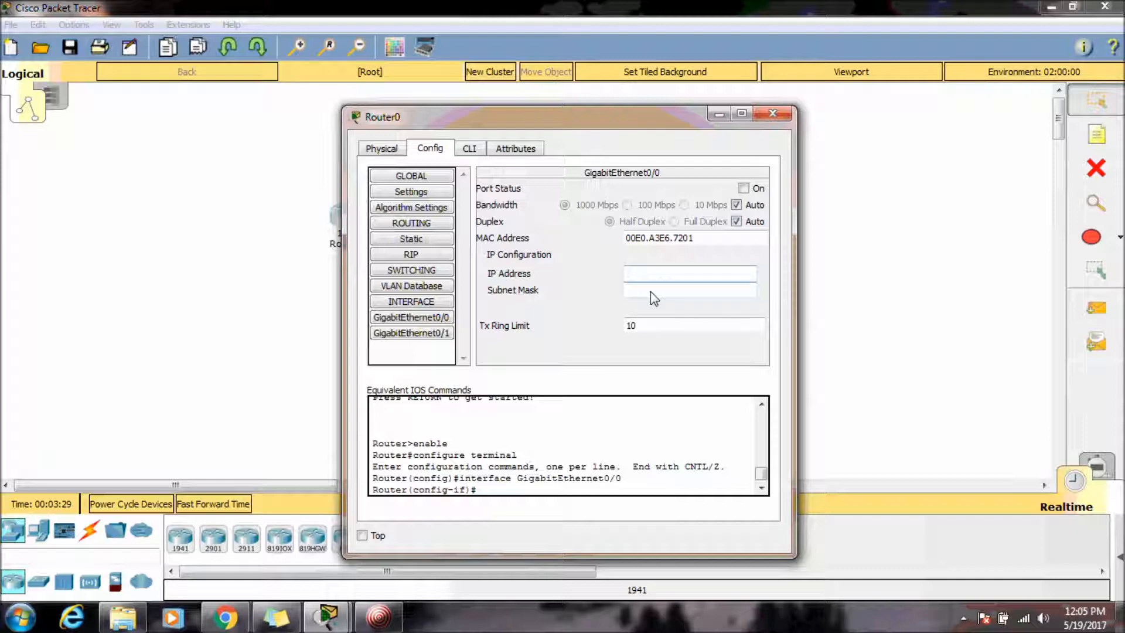
left_click(472, 150)
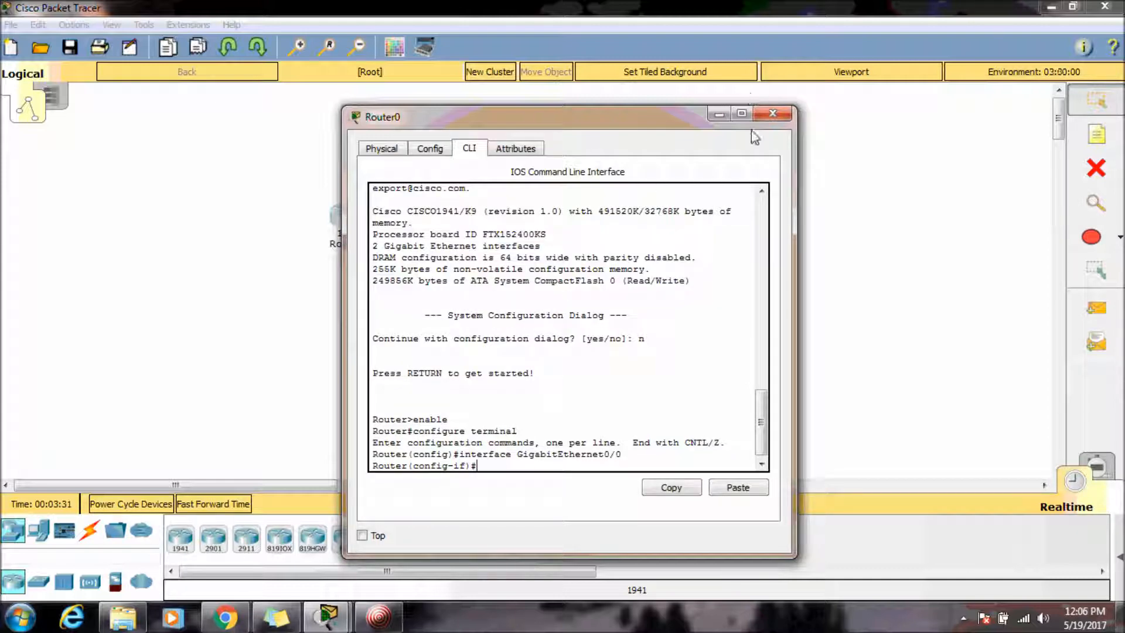
left_click(742, 113)
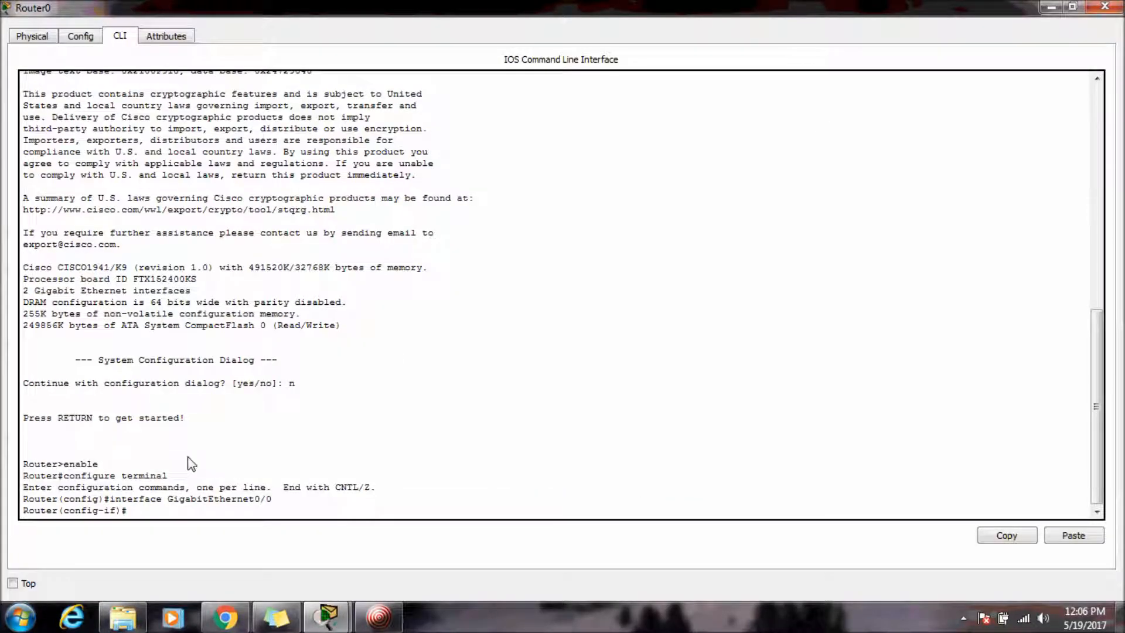
Set the CLI dialog font size to 12 in the Preferences font settings and apply it.
left_click(1105, 6)
left_click(111, 24)
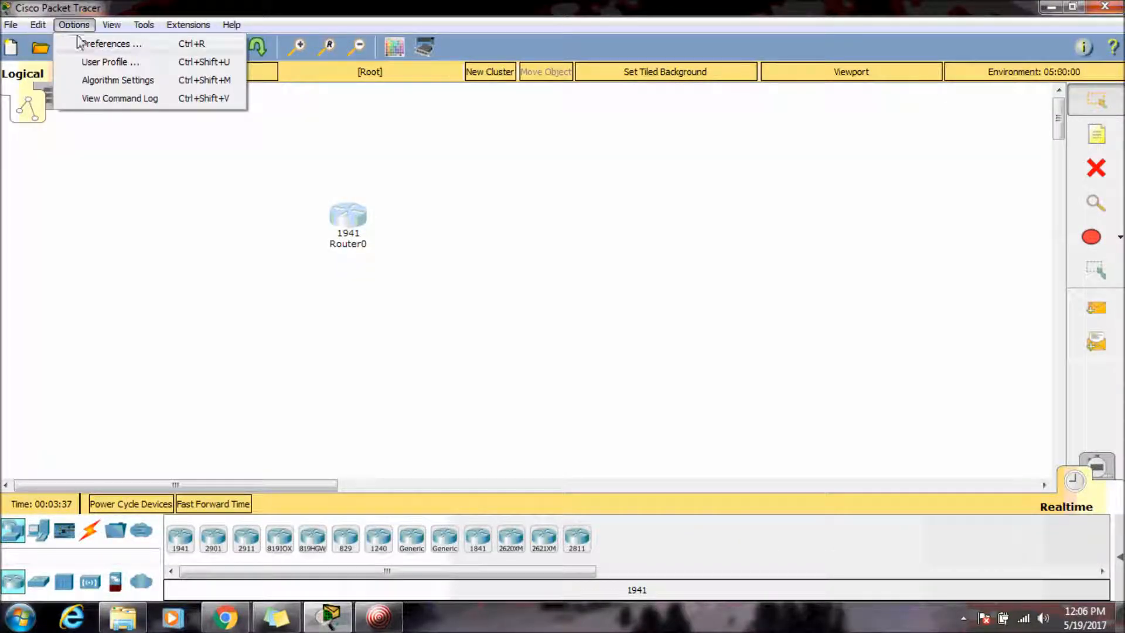
left_click(87, 44)
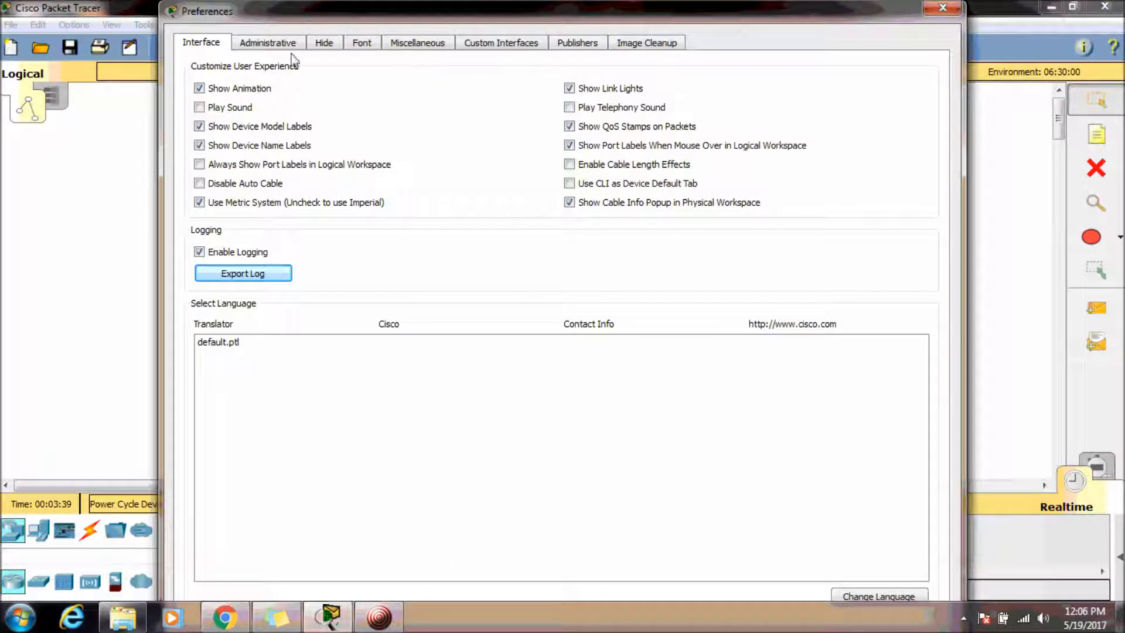
left_click(361, 43)
left_click(733, 182)
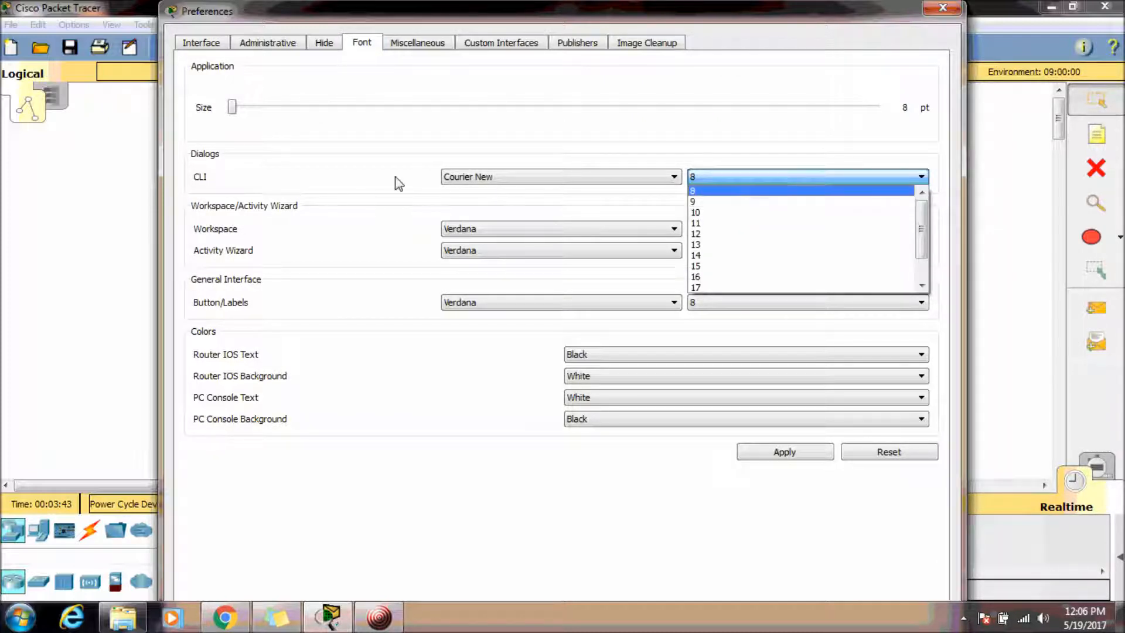
left_click(734, 235)
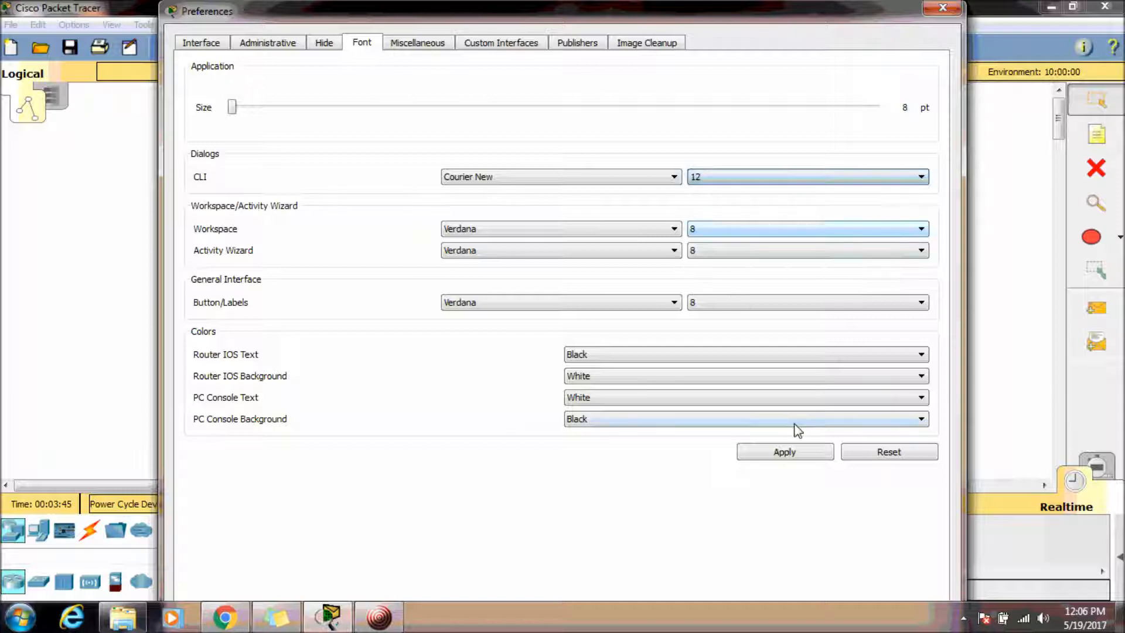
left_click(823, 455)
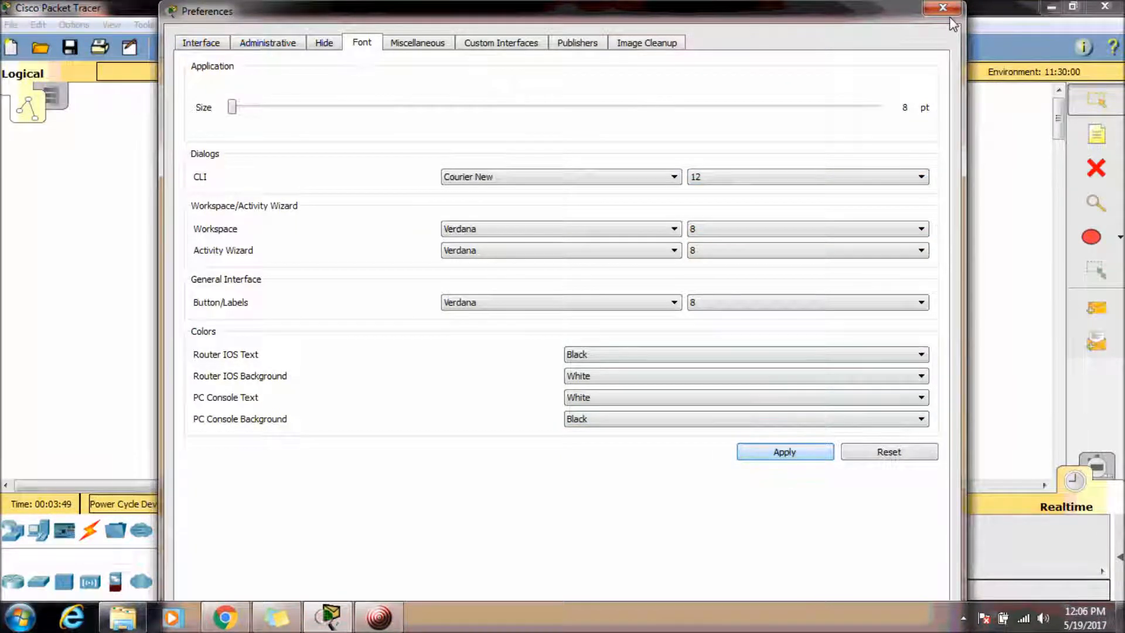
left_click(947, 11)
Reopen the router's CLI maximized and leave interface configuration mode with end.
left_click(350, 229)
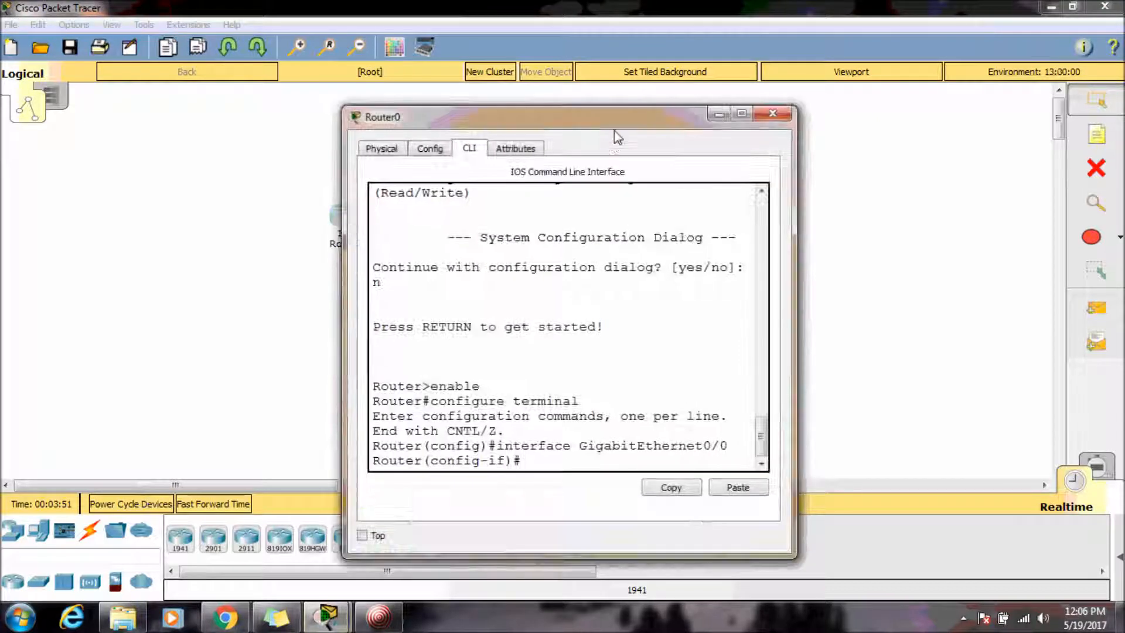
double_click(607, 125)
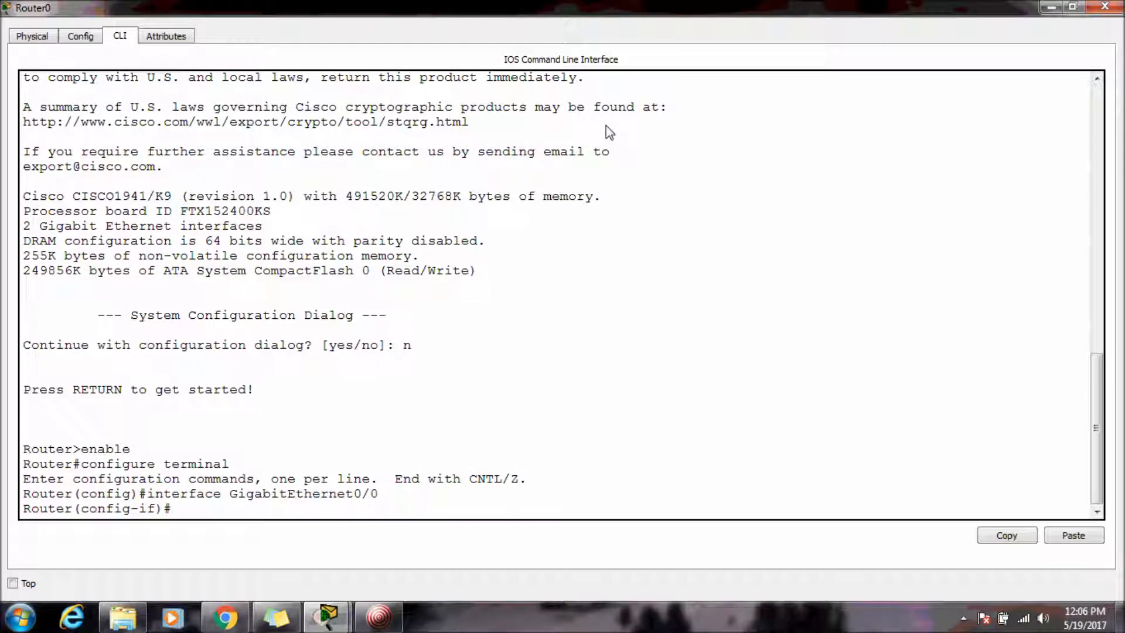
type("end")
key("Return")
Enter end again, exit the privileged session and restart the console session.
type("end")
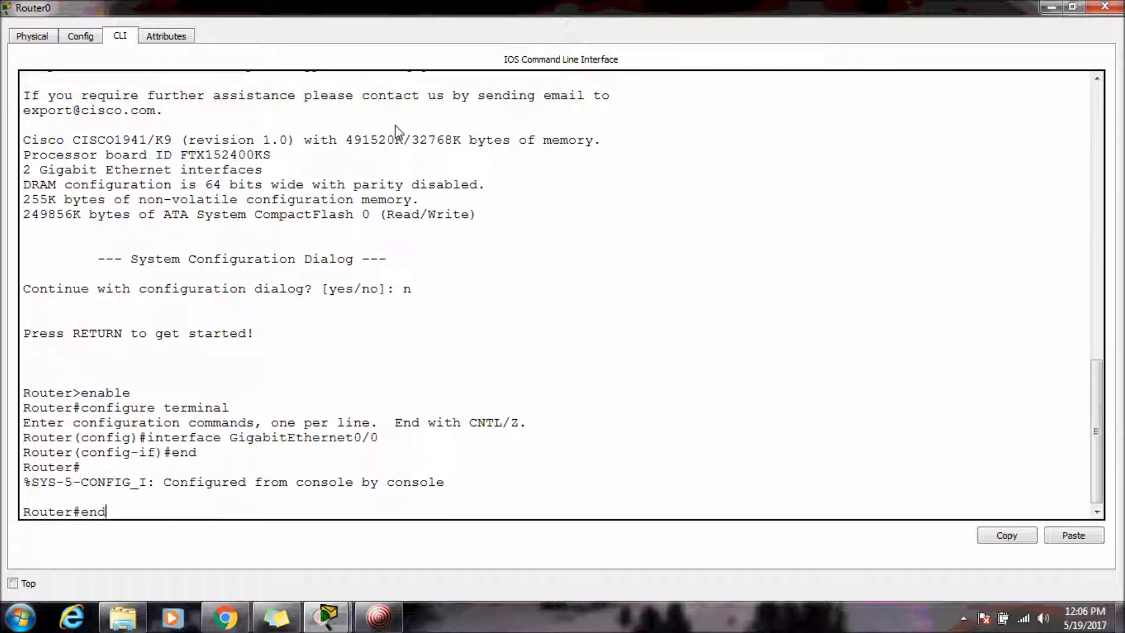
key("Return")
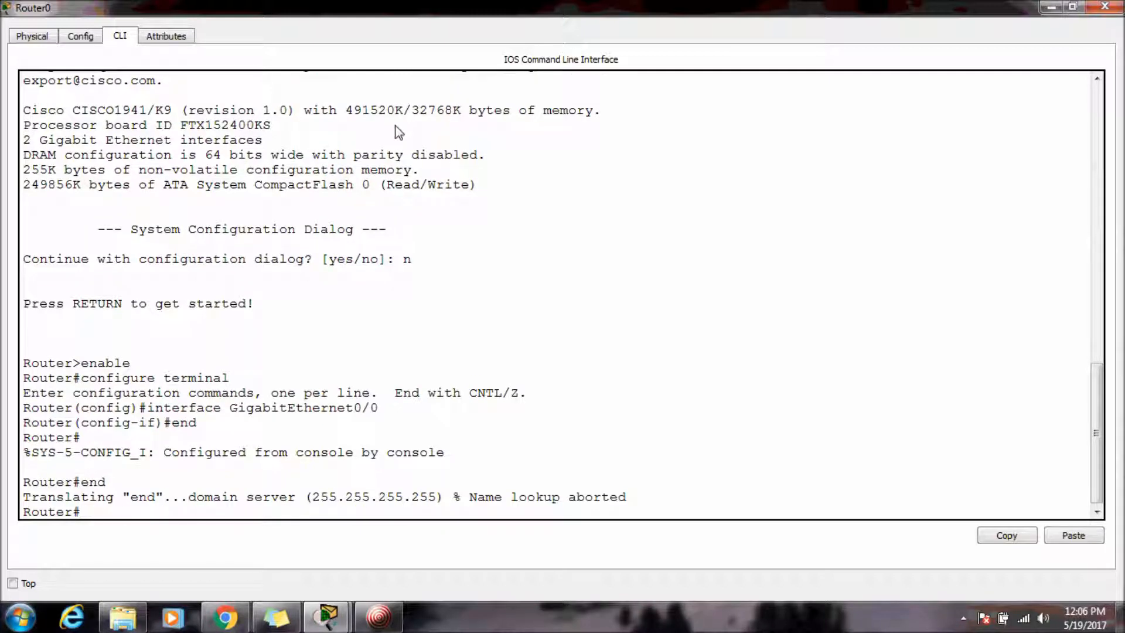
type("exit")
key("Return")
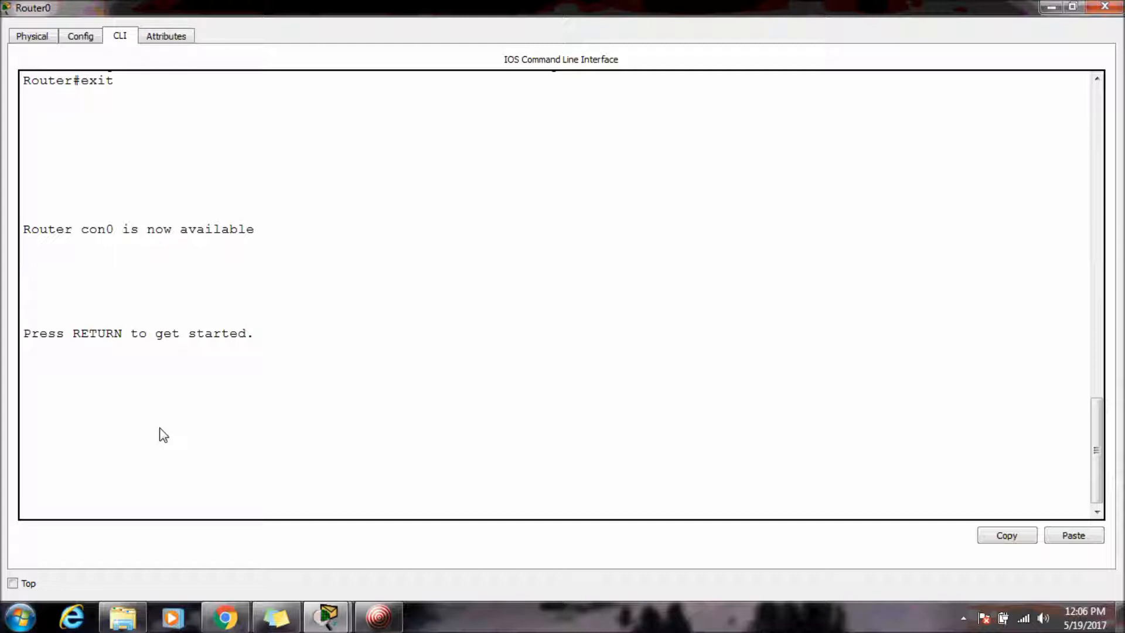
key("Return")
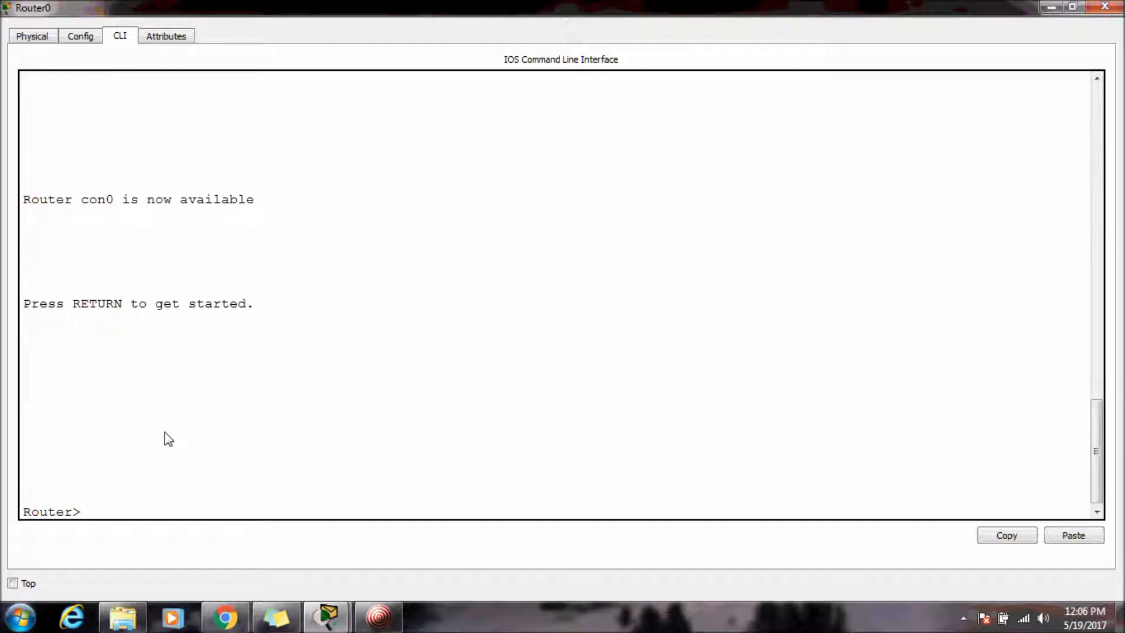
Enter privileged EXEC mode with enable.
left_click_drag(81, 511, 136, 517)
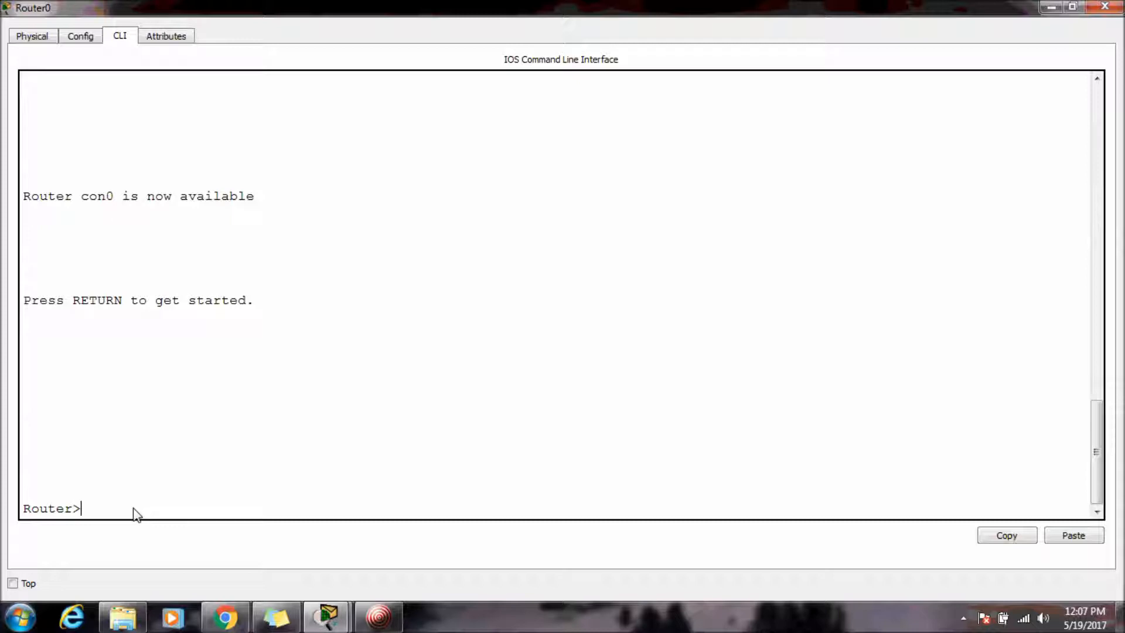
type("enable")
key("Return")
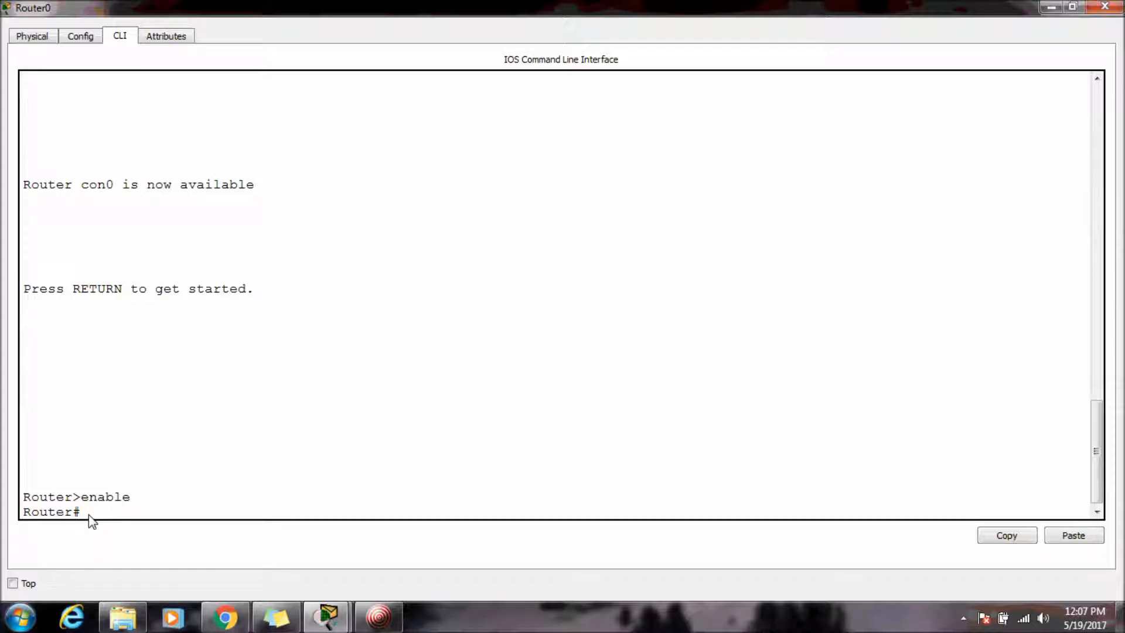
left_click_drag(82, 519, 75, 519)
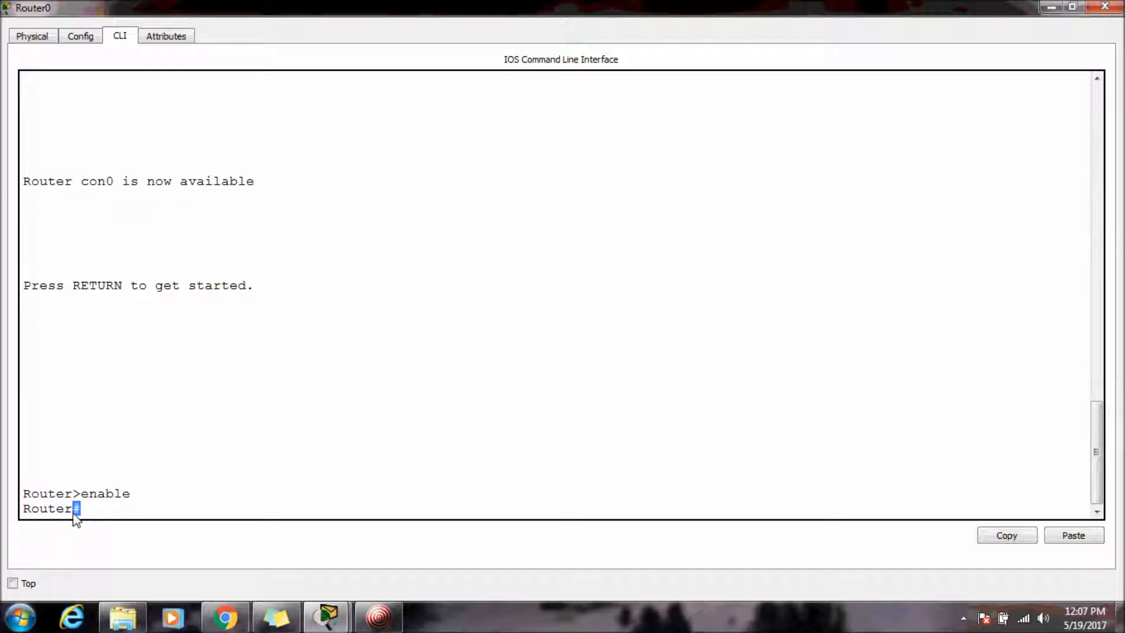
left_click(90, 516)
left_click_drag(76, 510, 5, 519)
left_click(91, 516)
left_click_drag(65, 510, 7, 511)
Try to complete the show ip interface command with tab completion.
left_click(148, 506)
type("show ip in")
key("Tab")
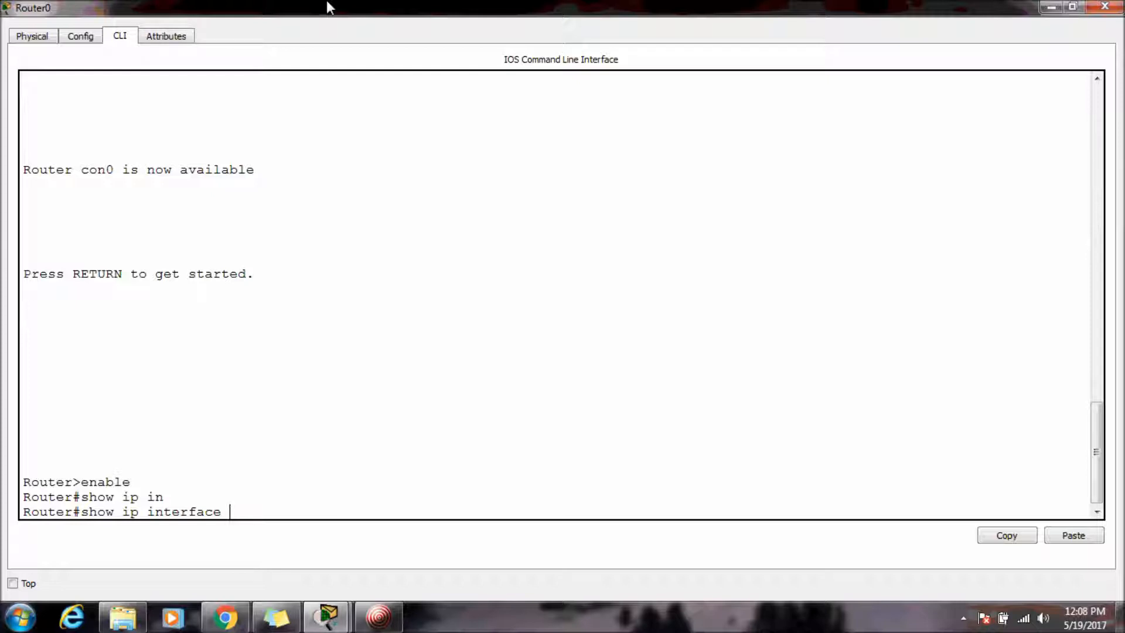
key("BackSpace")
key("BackSpace")
key("BackSpace")
key("BackSpace")
key("BackSpace")
key("BackSpace")
key("BackSpace")
key("BackSpace")
key("BackSpace")
key("BackSpace")
key("BackSpace")
key("BackSpace")
key("BackSpace")
key("BackSpace")
key("BackSpace")
key("BackSpace")
key("BackSpace")
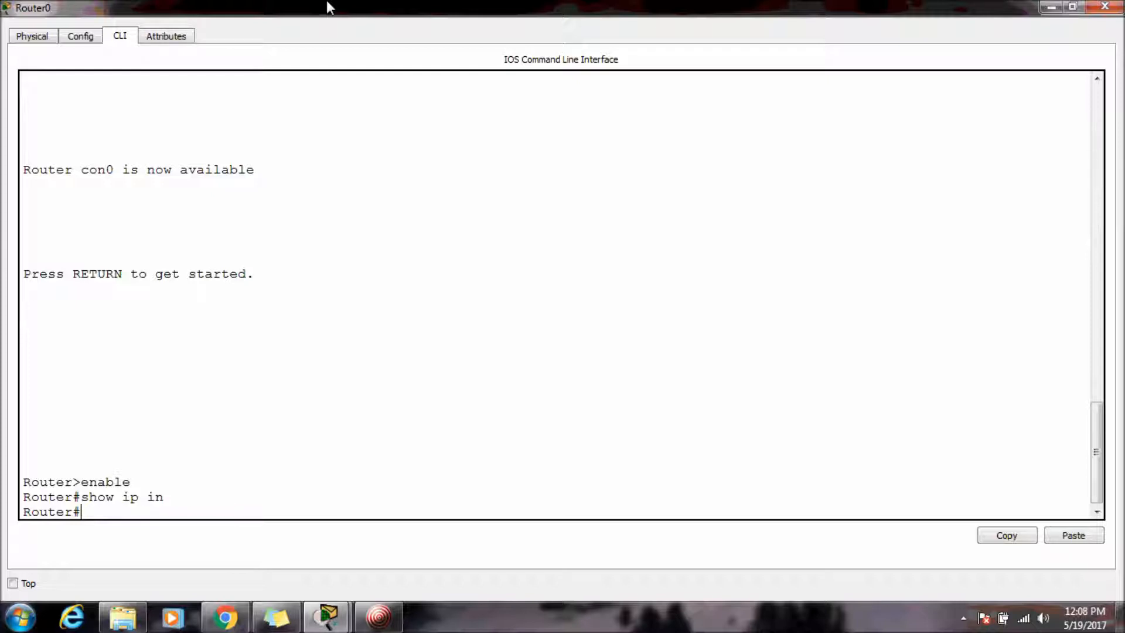
Retry completing show ip interface, then trim the command back to show.
type("show ip i")
key("Tab")
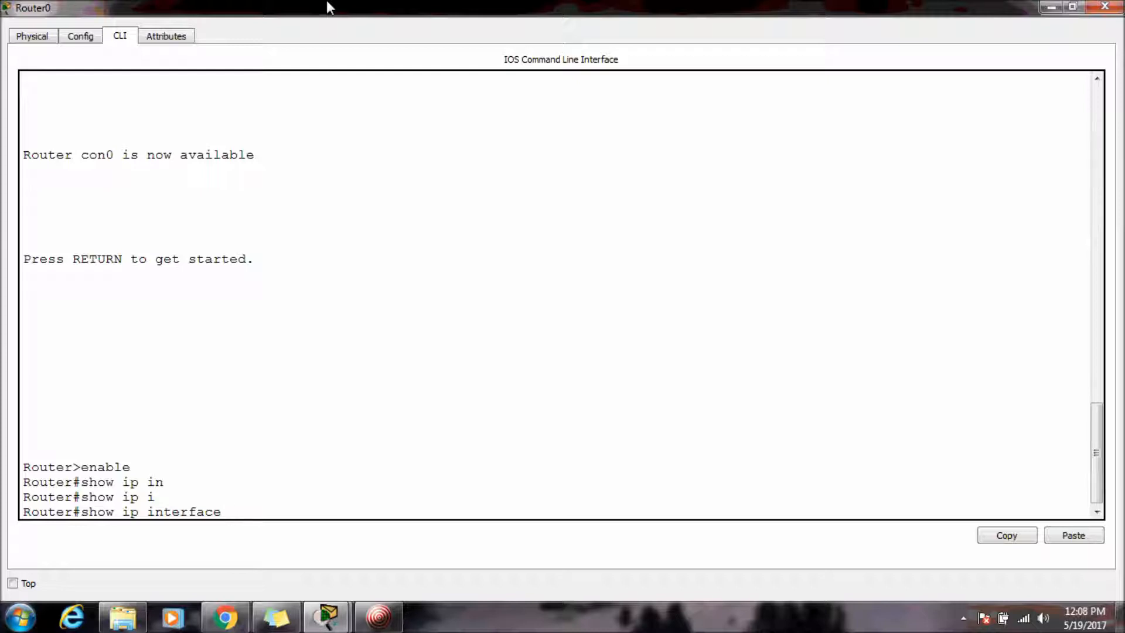
key("BackSpace")
key("BackSpace")
key("BackSpace")
key("BackSpace")
key("BackSpace")
key("BackSpace")
key("BackSpace")
key("BackSpace")
key("BackSpace")
key("BackSpace")
key("BackSpace")
key("BackSpace")
key("BackSpace")
key("Tab")
key("Tab")
key("Tab")
key("Tab")
key("Tab")
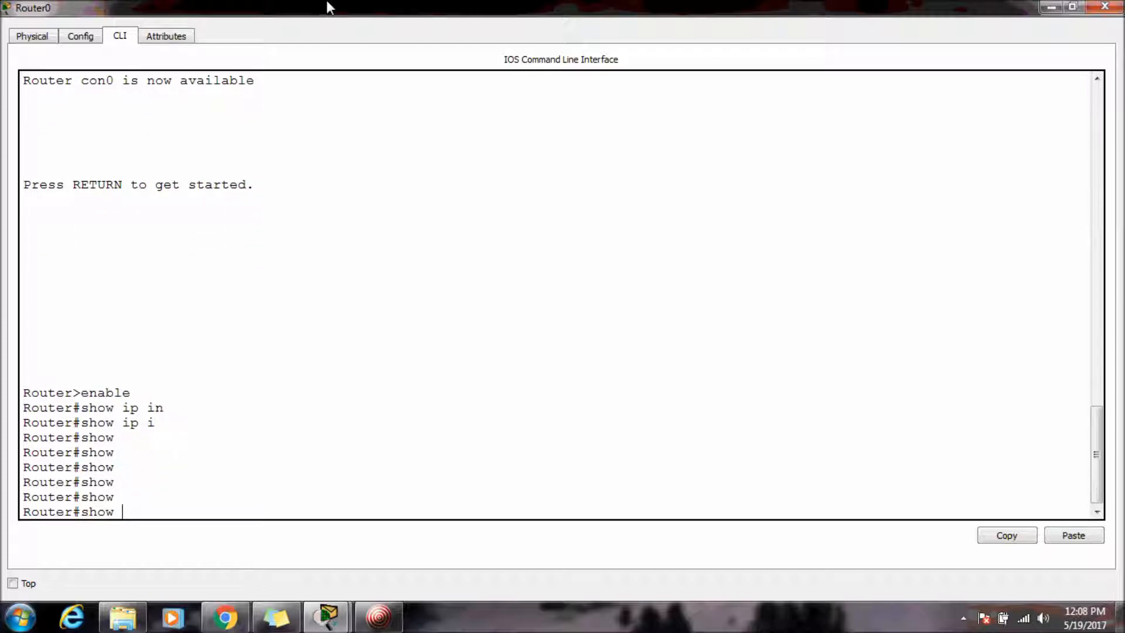
List the available show subcommands with the help query, paging through the output.
type("?")
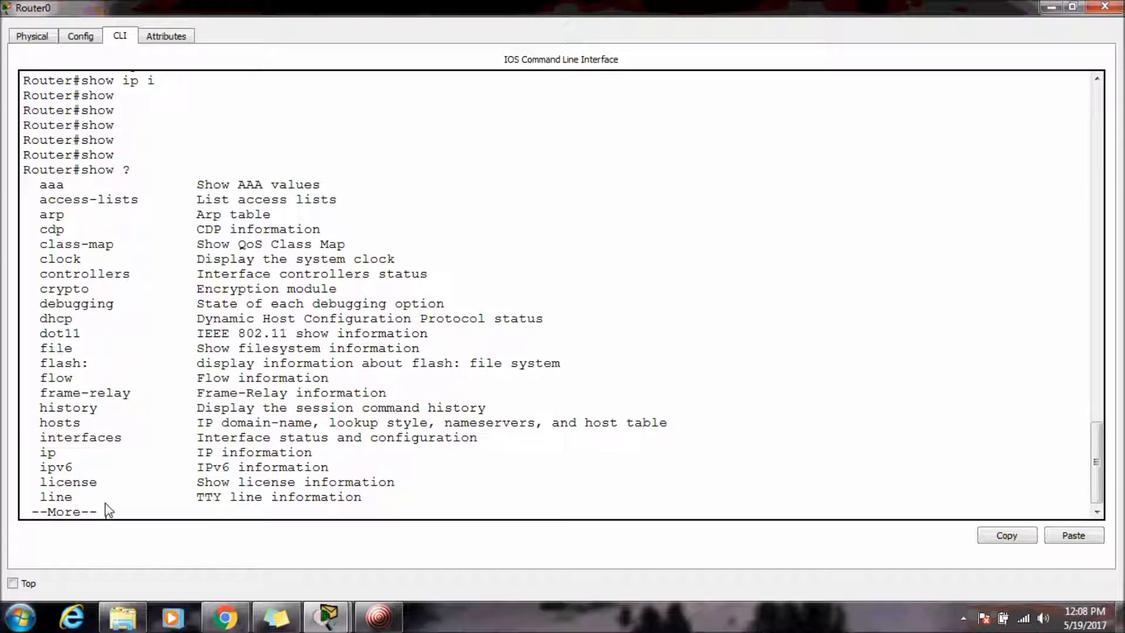
key("Return")
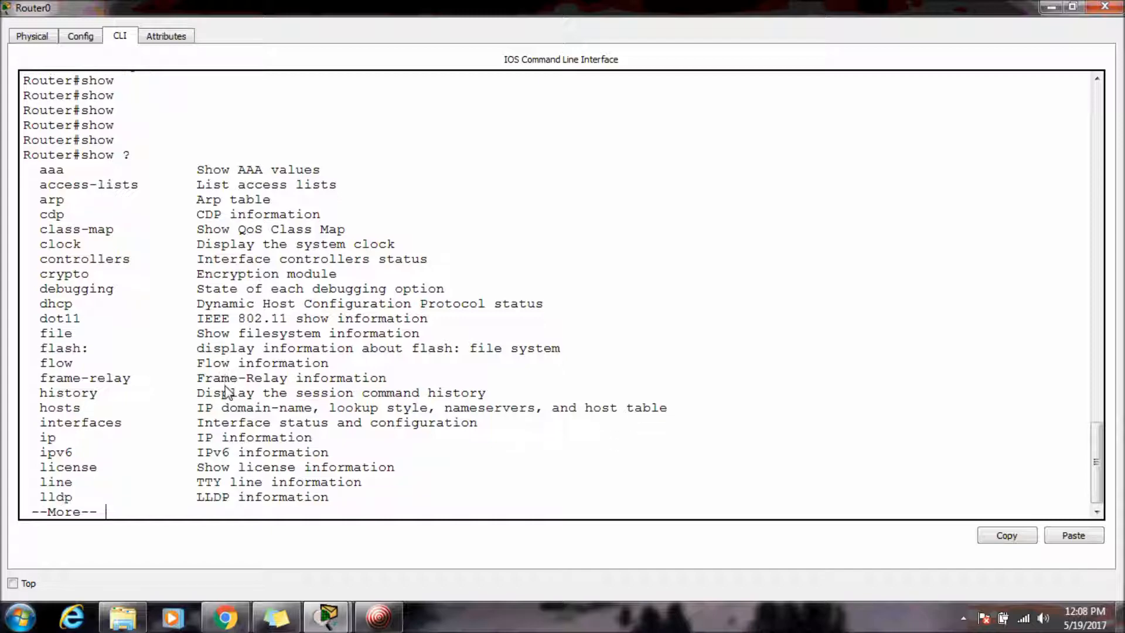
key("space")
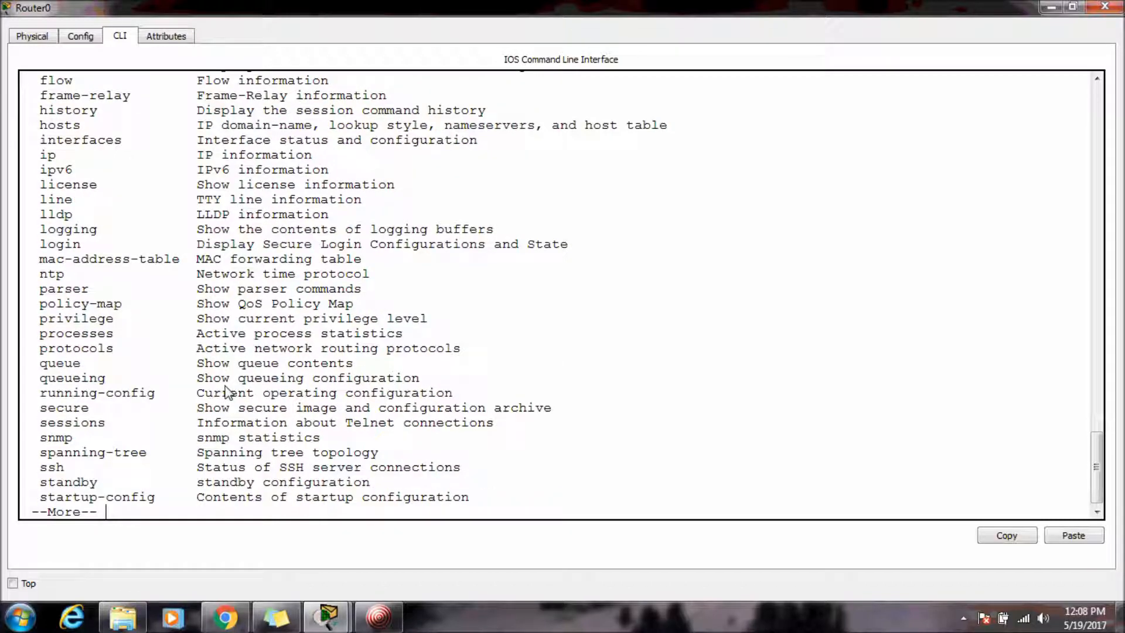
key("space")
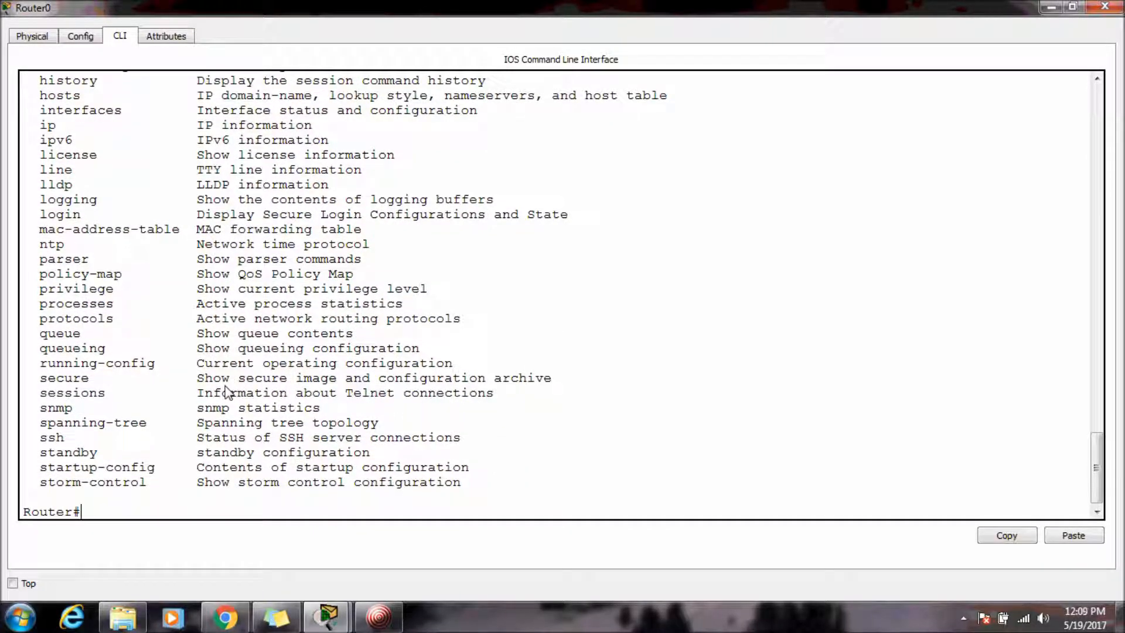
Run show ip interface to display the router's interface IP status.
key("Return")
key("Return")
key("Return")
key("Return")
key("Return")
key("Return")
type("show ip in")
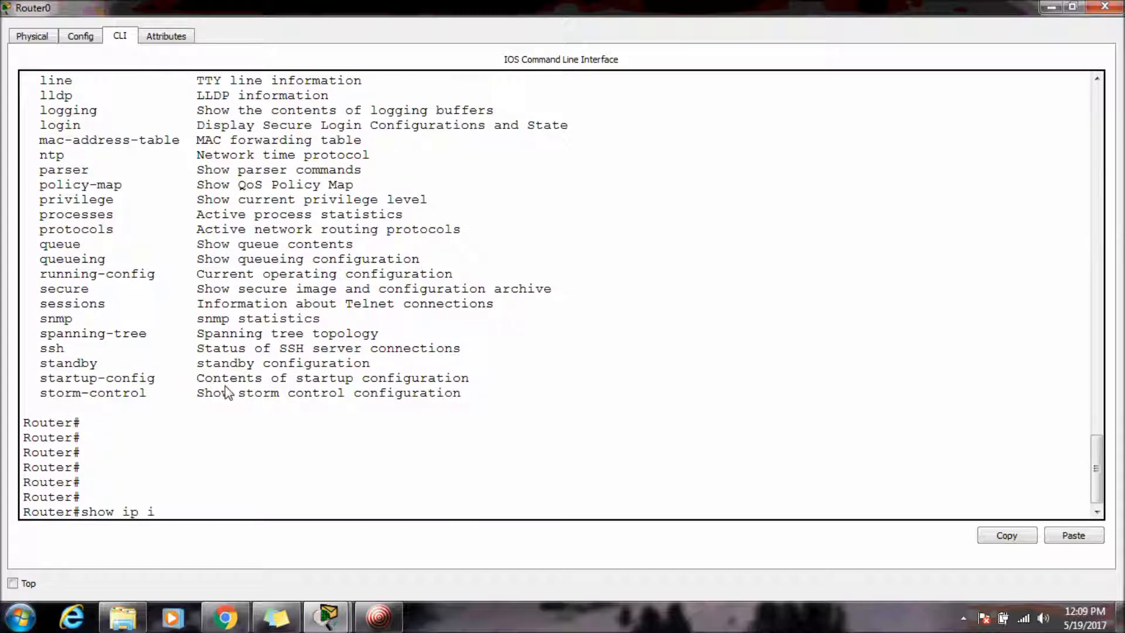
key("Tab")
key("Return")
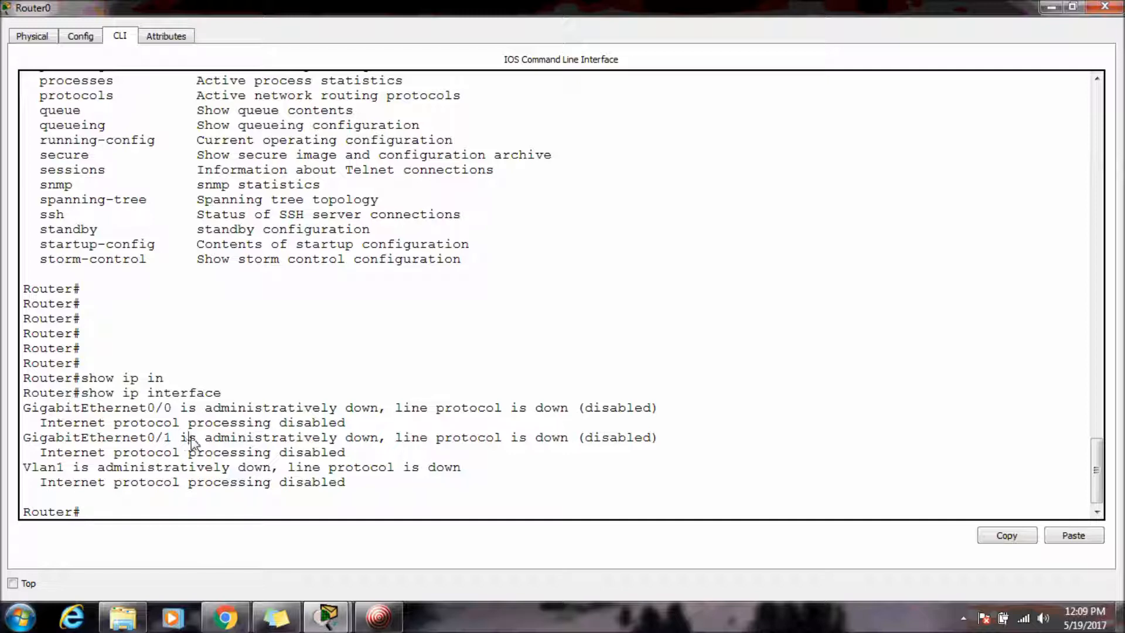
Highlight the interface status lines in the show ip interface output.
left_click_drag(193, 441, 122, 441)
left_click_drag(40, 467, 342, 502)
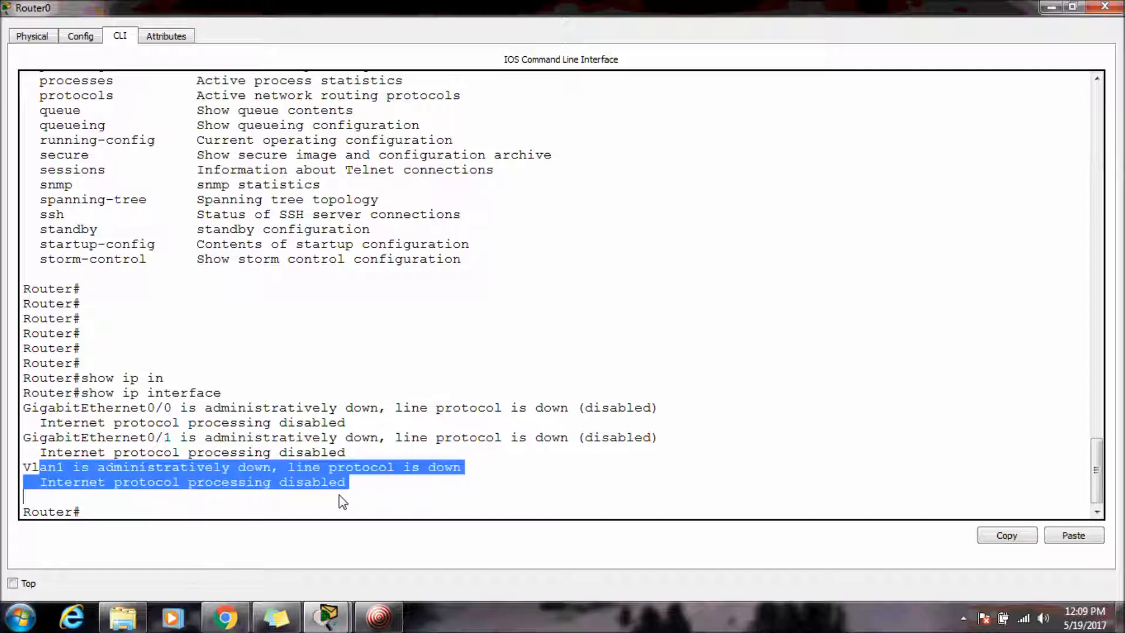
left_click(443, 489)
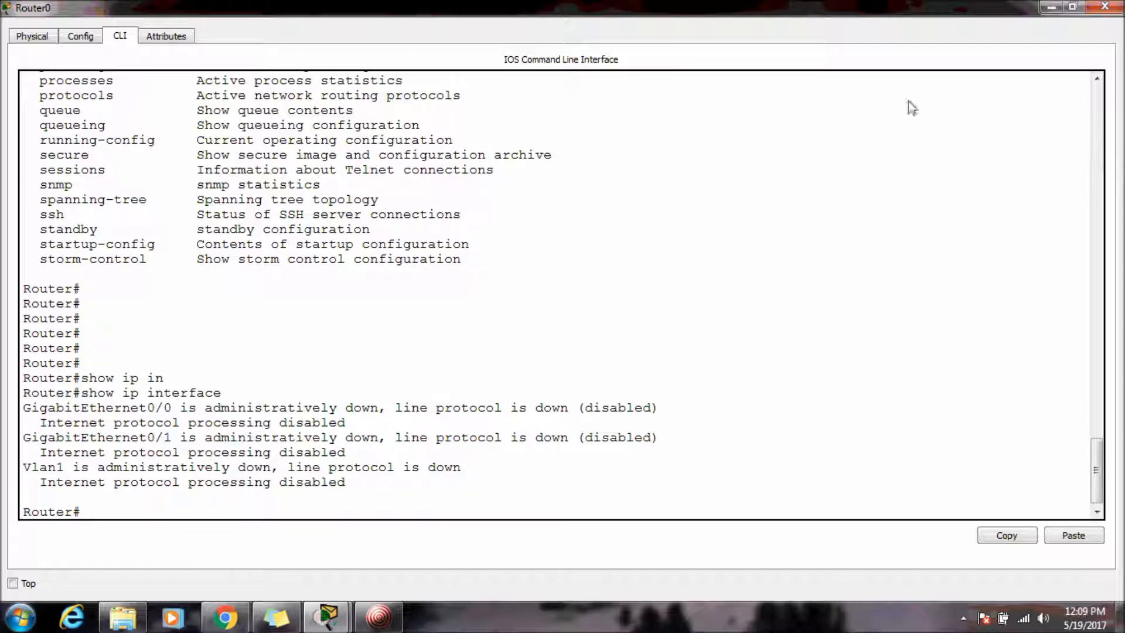
Return to the workspace and place a generic PC to the right of the 1941 router.
left_click(1105, 6)
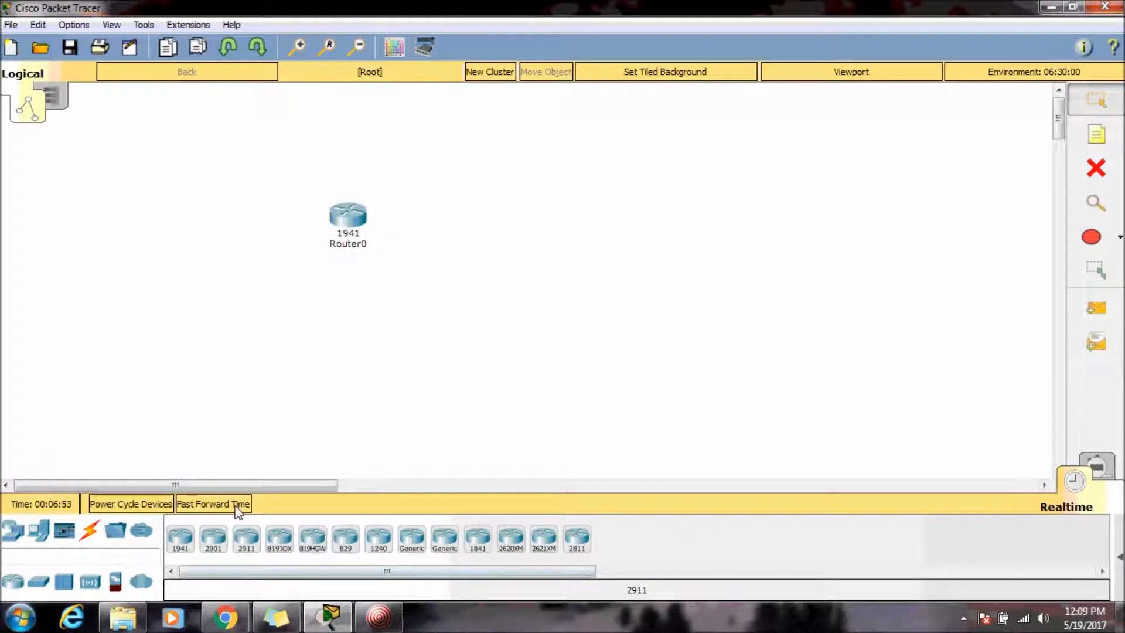
left_click(36, 533)
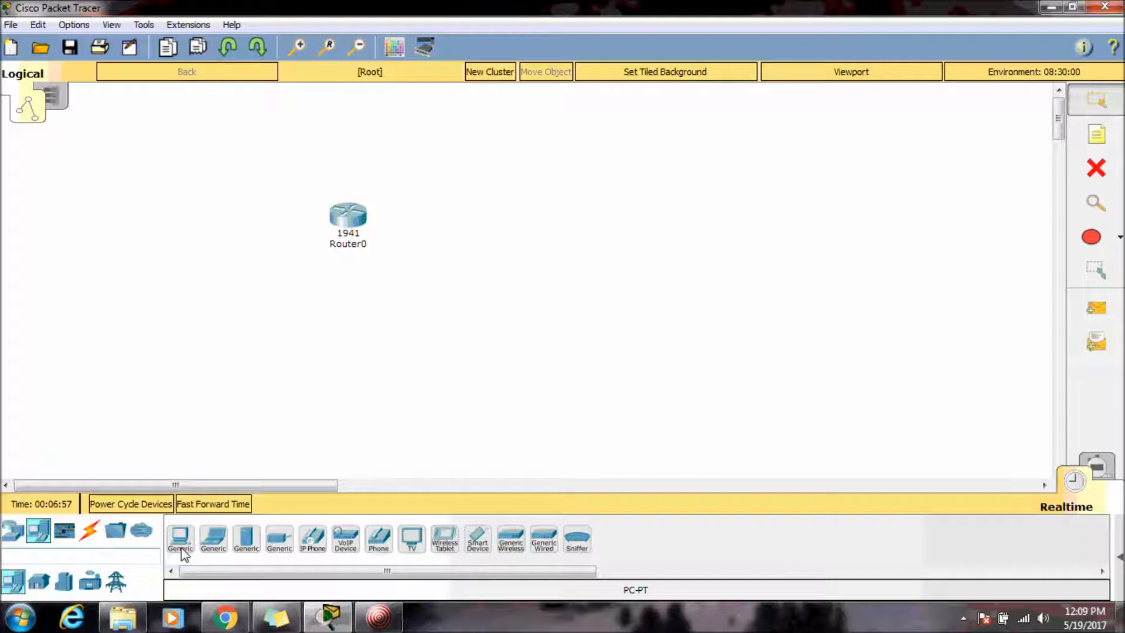
left_click(467, 224)
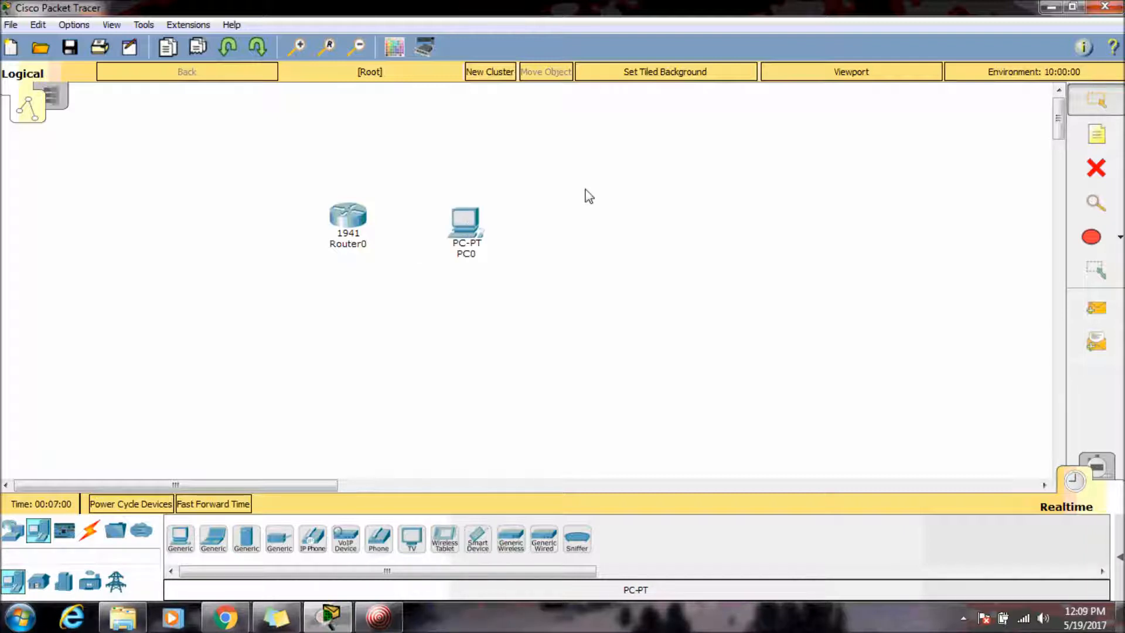
Connect the router to the PC with an automatically chosen cable and move the PC further right.
left_click(91, 532)
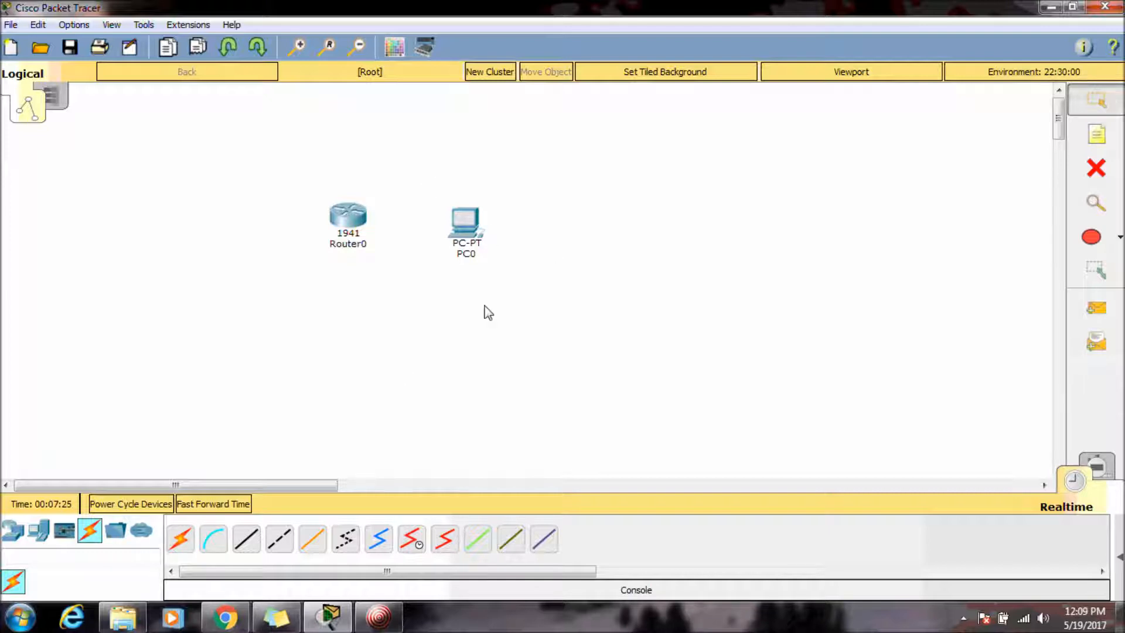
left_click(179, 537)
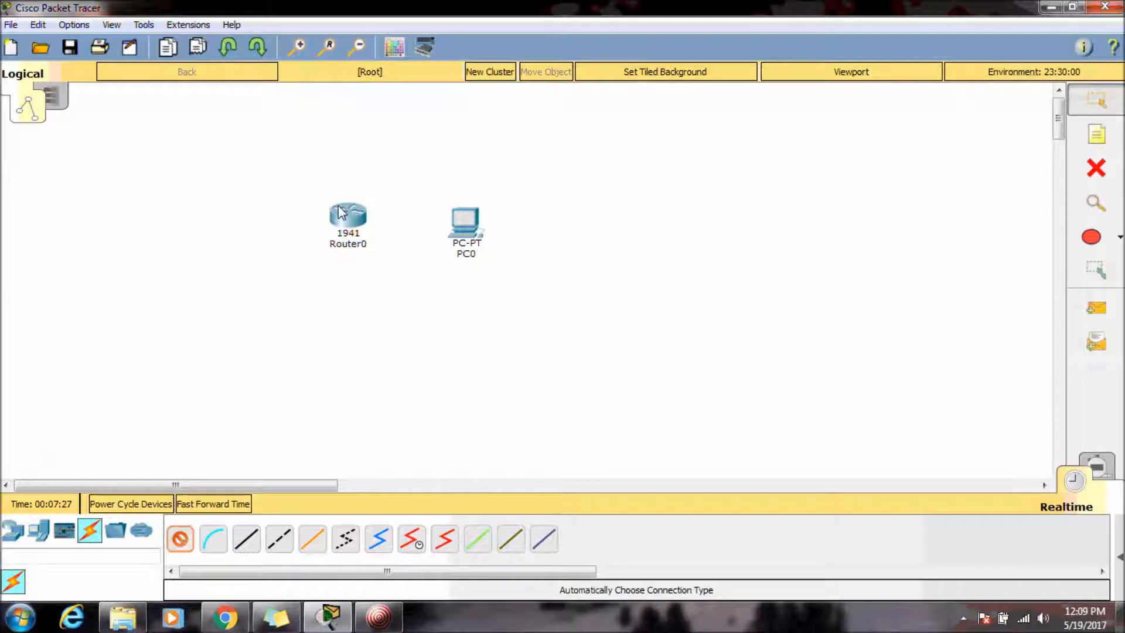
left_click(344, 215)
left_click(462, 225)
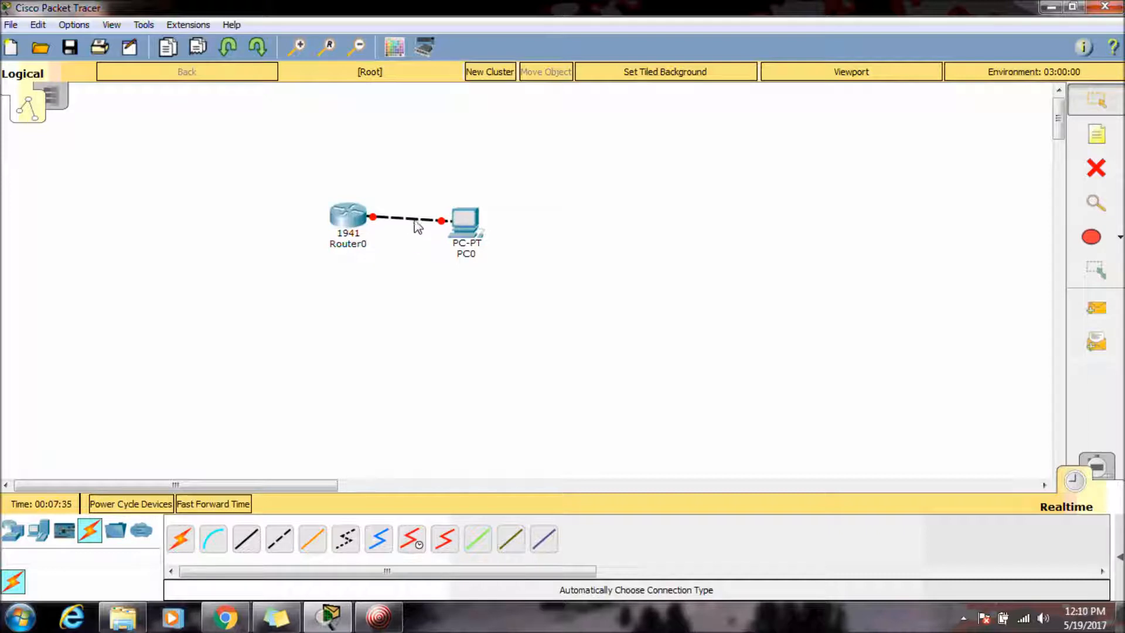
left_click_drag(447, 208, 515, 205)
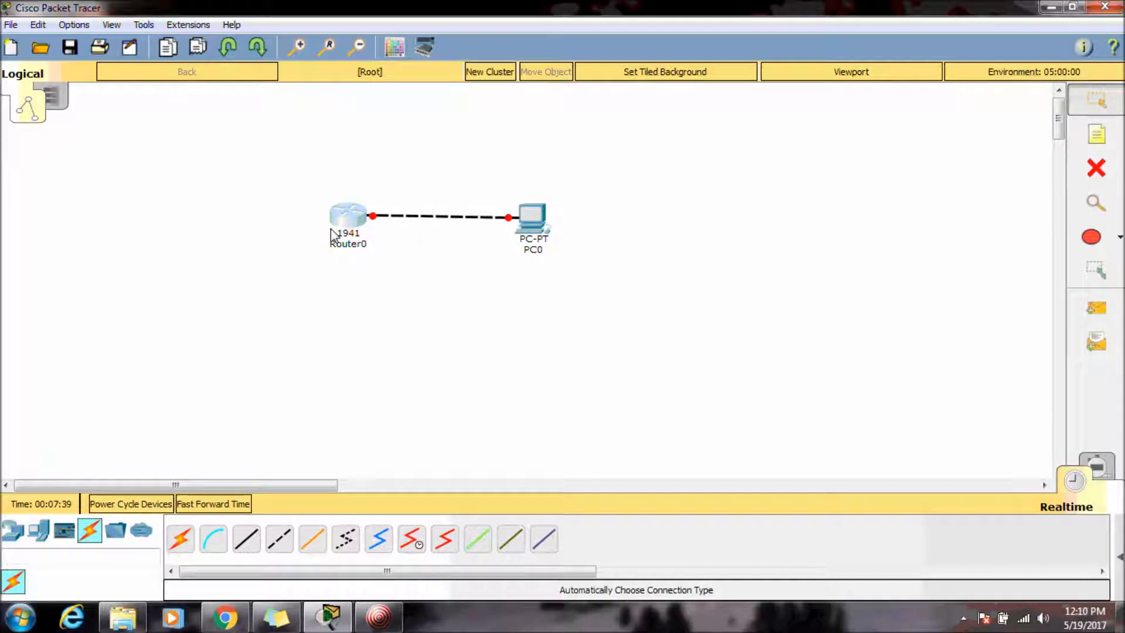
Reopen the router's CLI in a maximized window and enter global configuration mode with configure terminal.
left_click(346, 218)
double_click(528, 113)
left_click(322, 495)
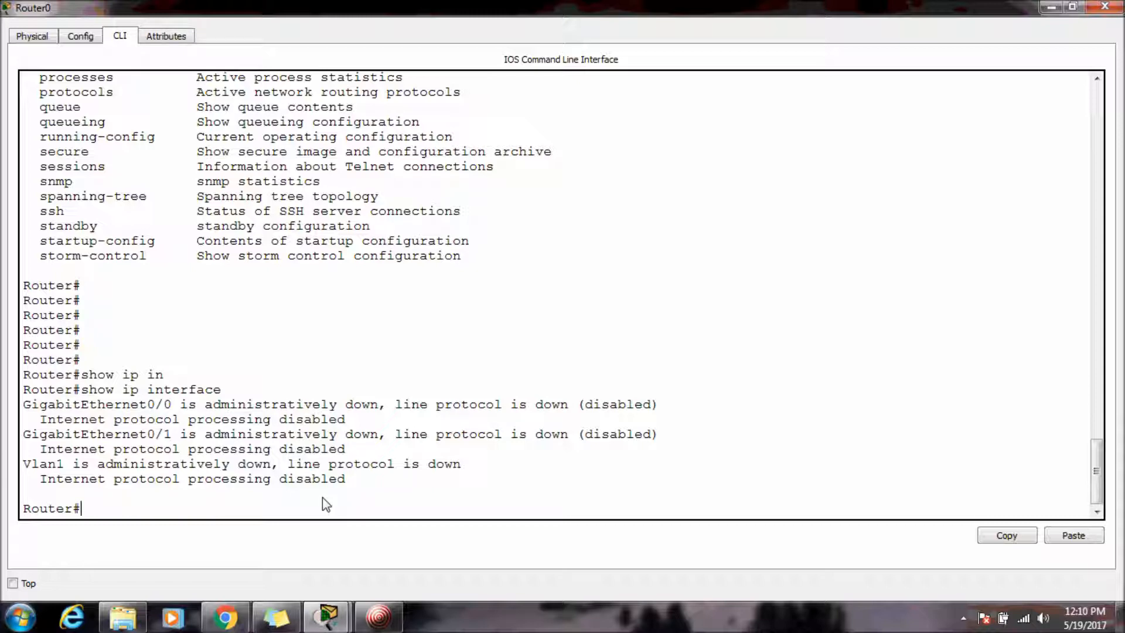
type("configure terminal")
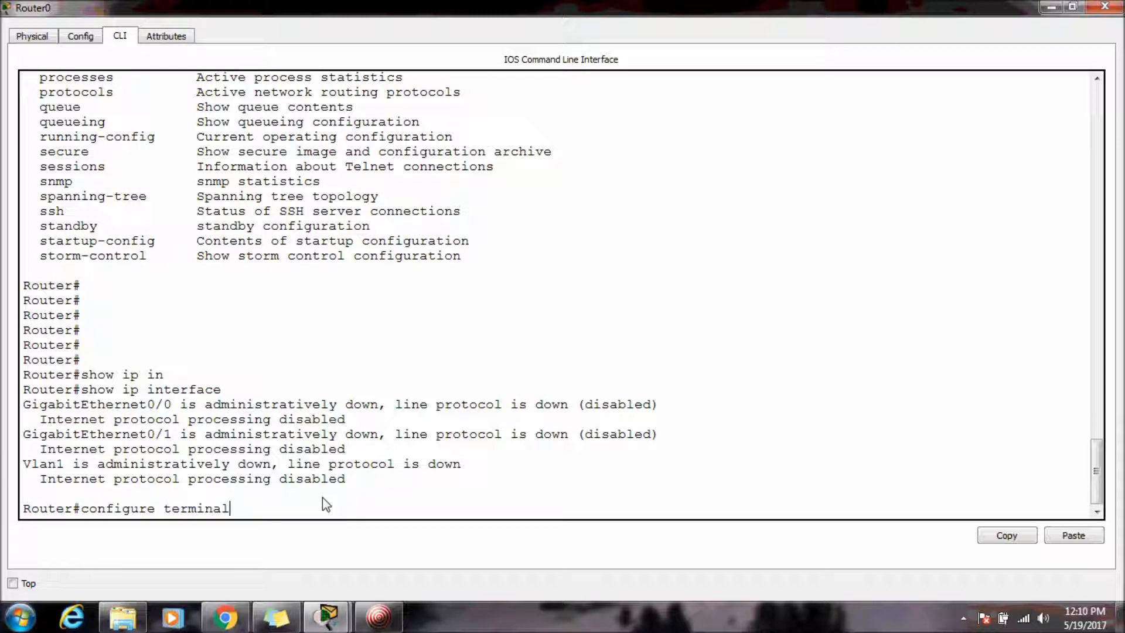
key("Return")
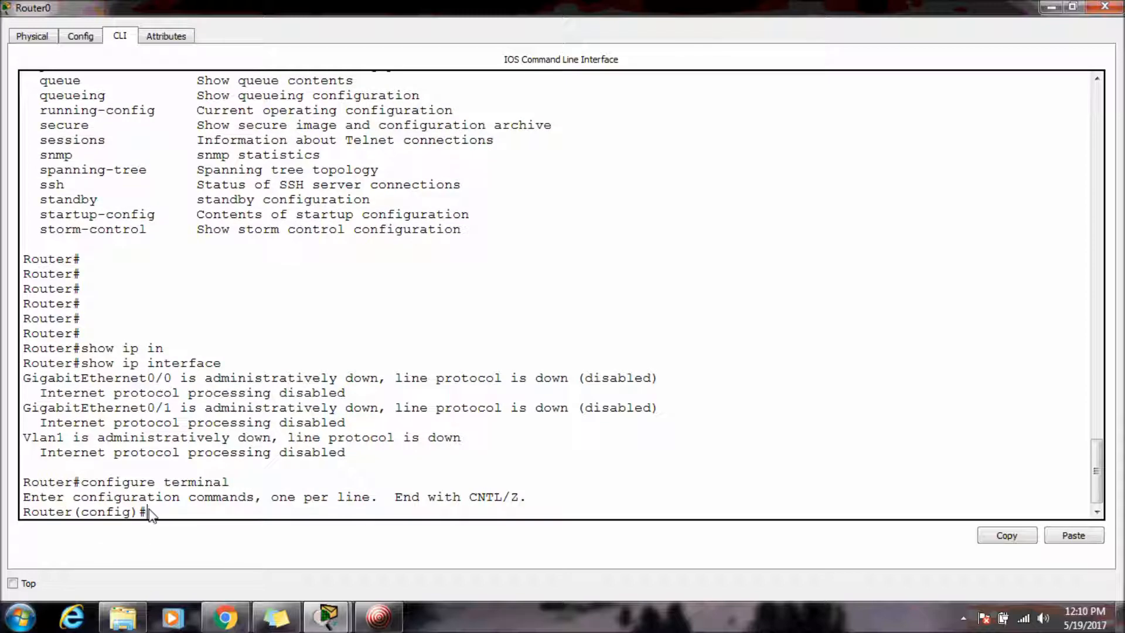
Highlight the configuration-mode prompt and add a few blank prompt lines.
left_click_drag(71, 518, 402, 498)
left_click(23, 495)
left_click(291, 511)
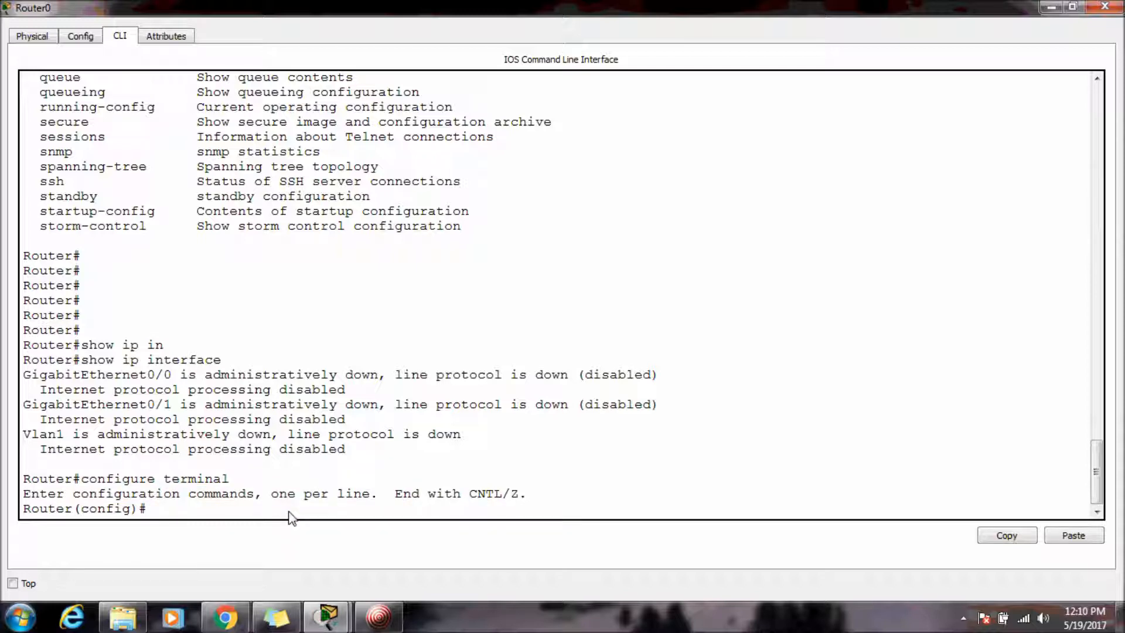
key("Return")
key("Return")
key("Return")
key("Return")
key("Return")
Enable Always Show Port Labels in Logical Workspace in the preferences and close the dialog.
key("alt+Tab")
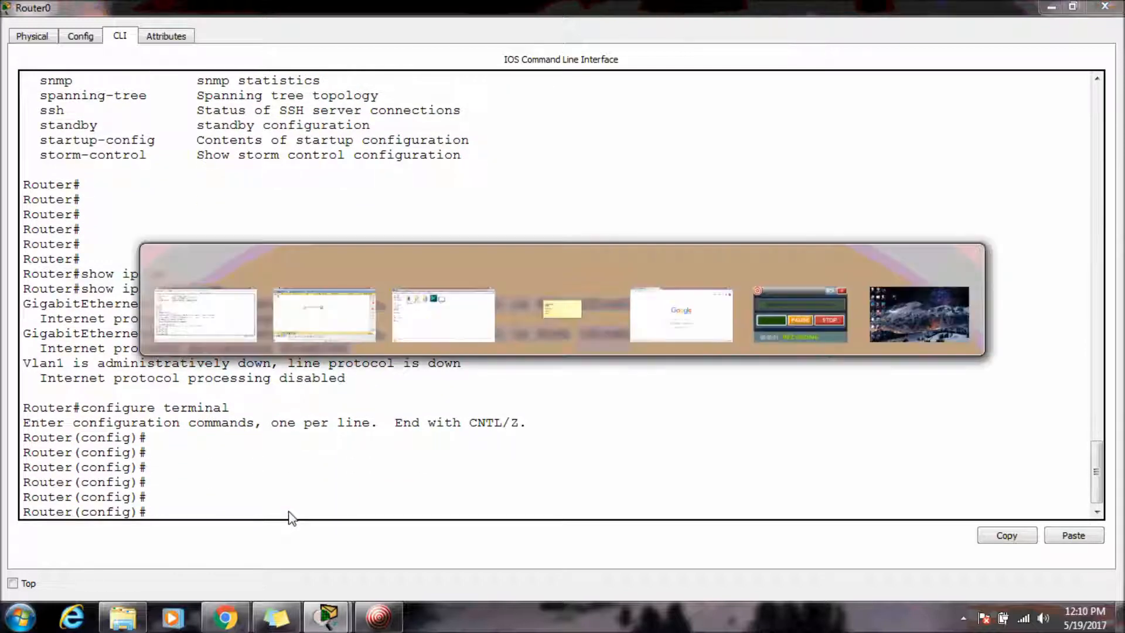
left_click(75, 24)
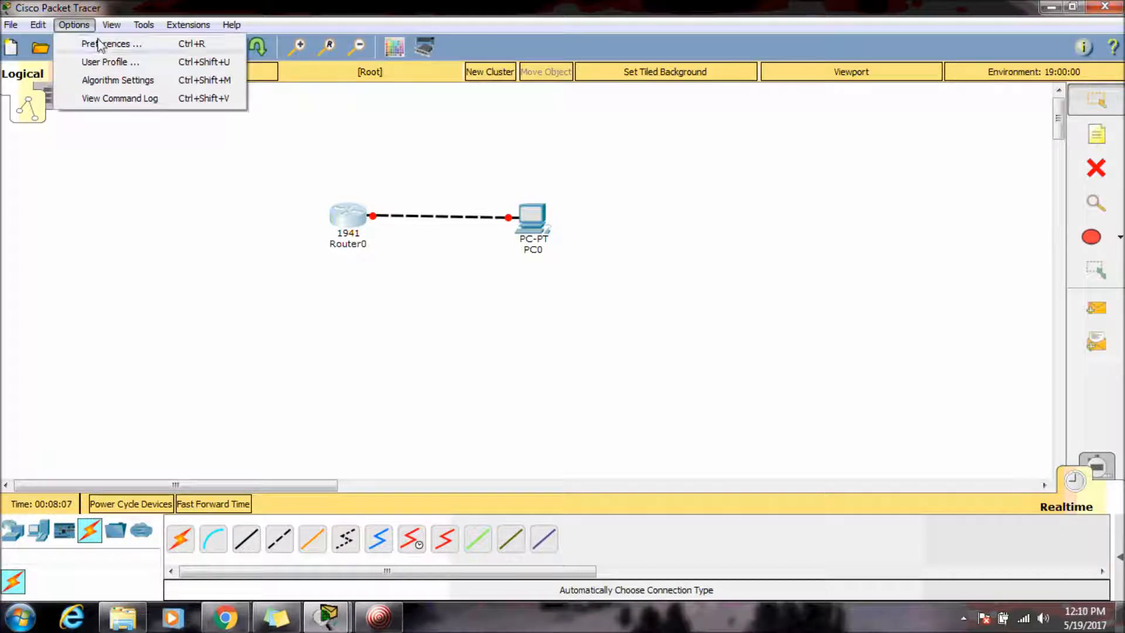
left_click(89, 44)
left_click(272, 168)
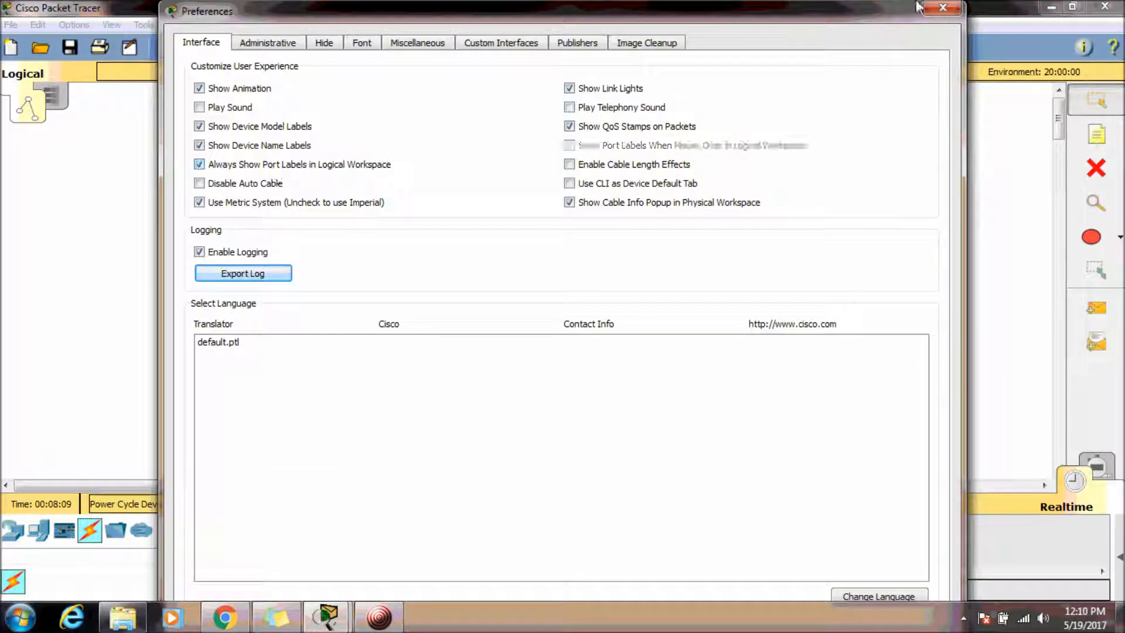
left_click(942, 7)
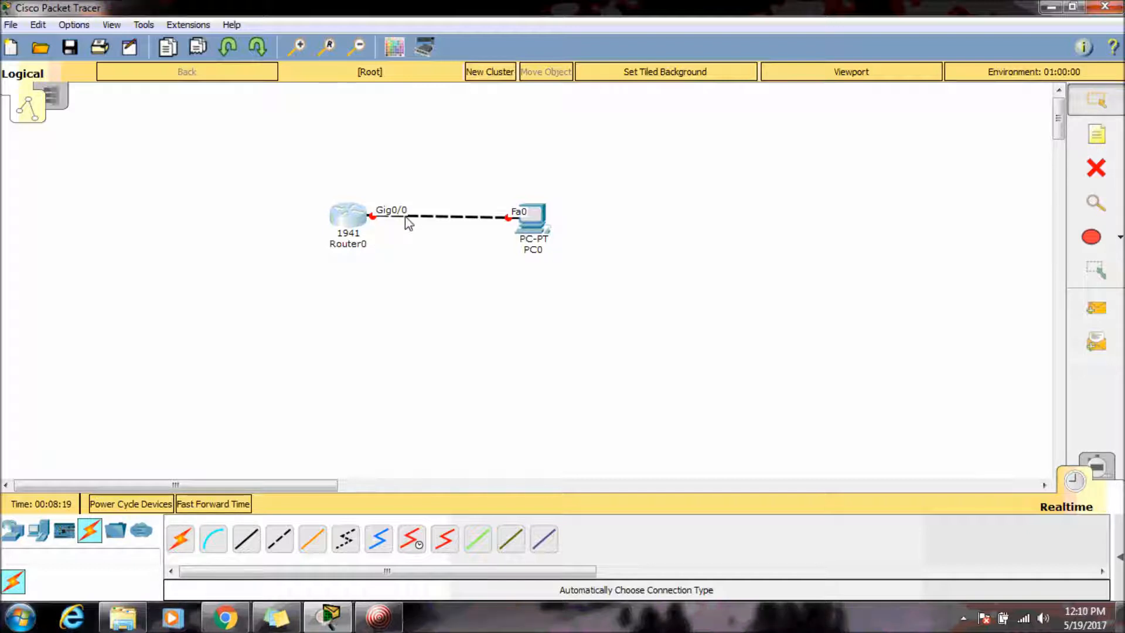
Reopen the router CLI and enter interface configuration mode with interface gigabitEthernet 0/0, using tab completion.
mouse_move(543, 224)
mouse_move(348, 234)
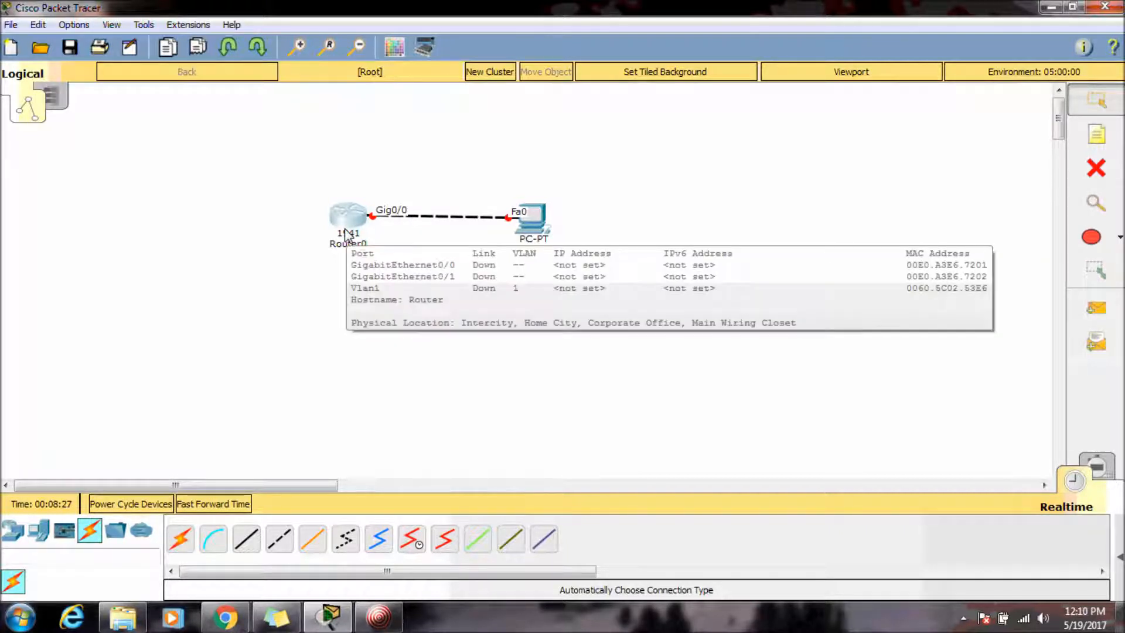
left_click(348, 233)
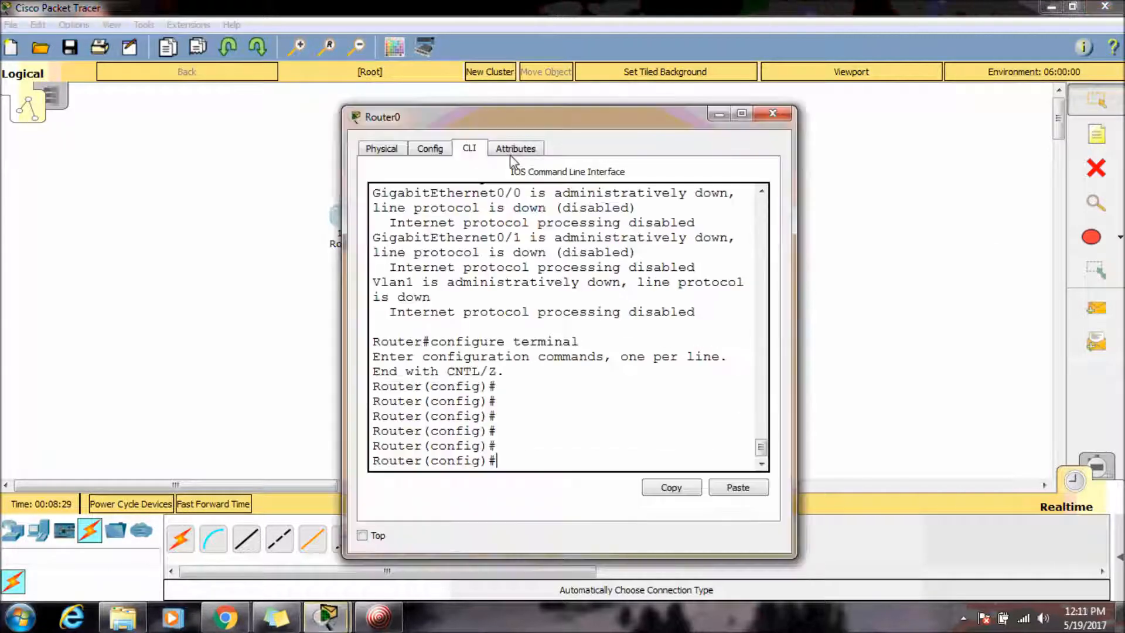
double_click(520, 130)
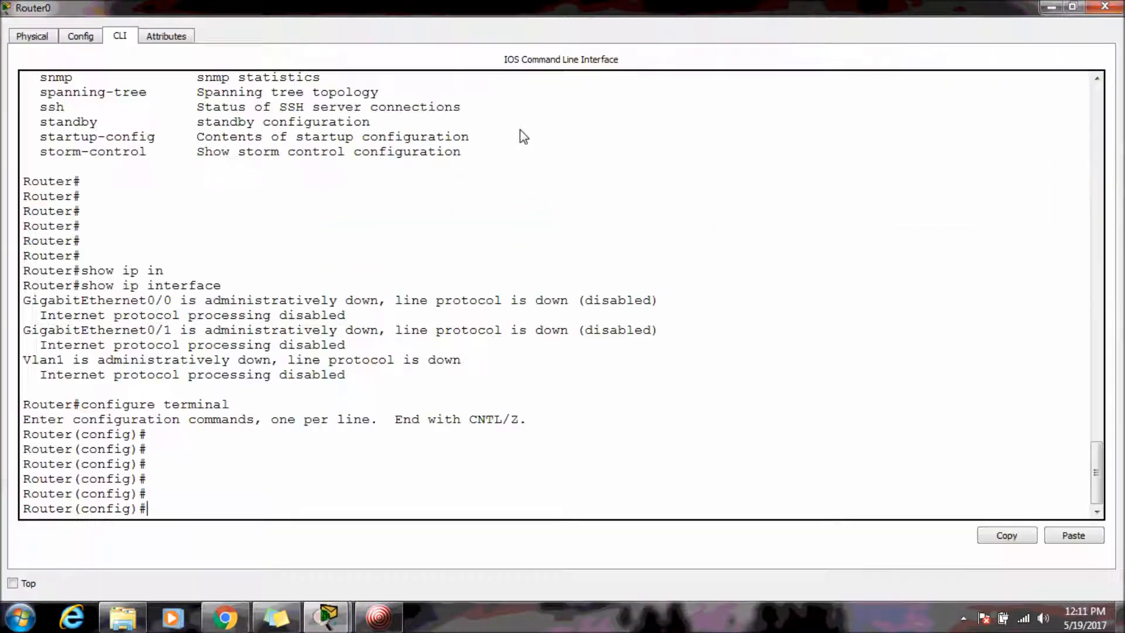
type("interf")
key("Tab")
type("g0")
key("BackSpace")
key("Tab")
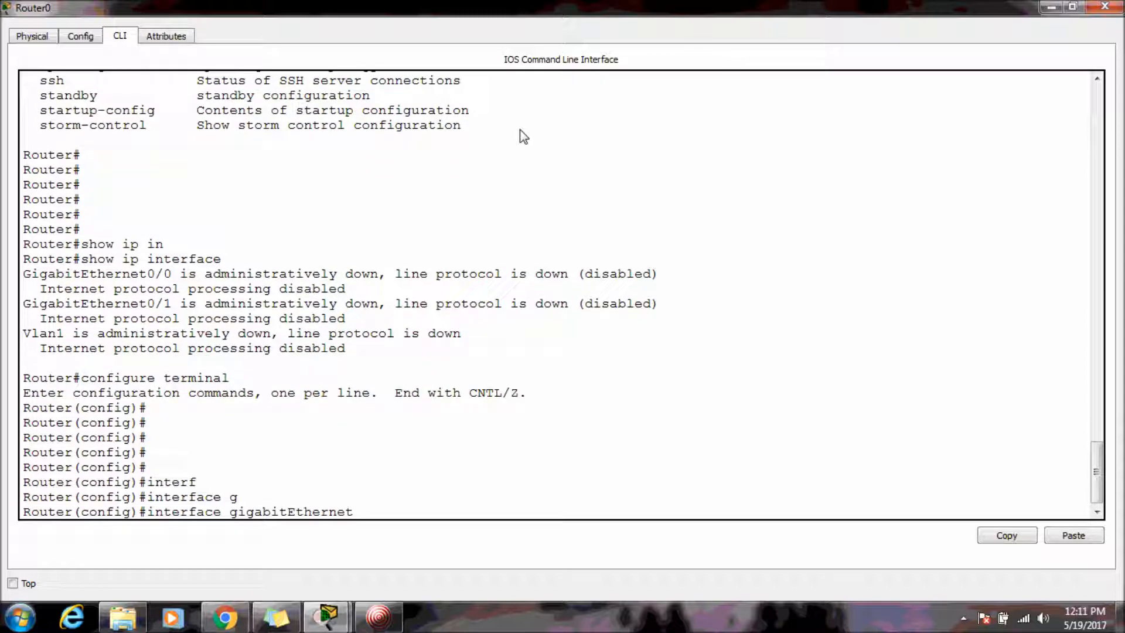
type("0/0")
key("alt+Tab")
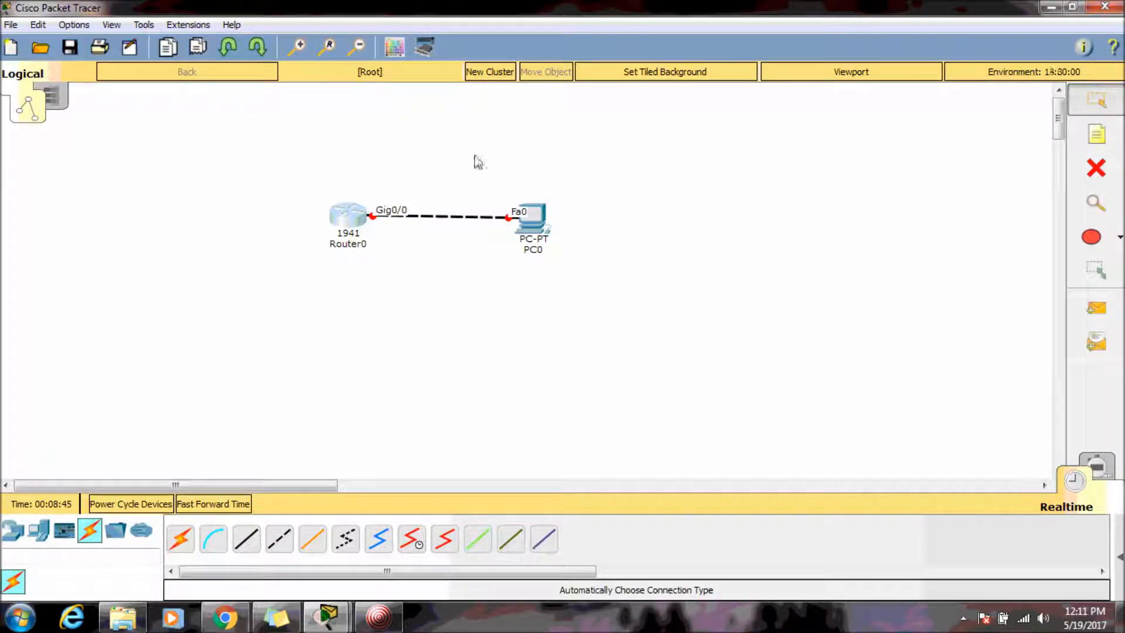
mouse_move(325, 615)
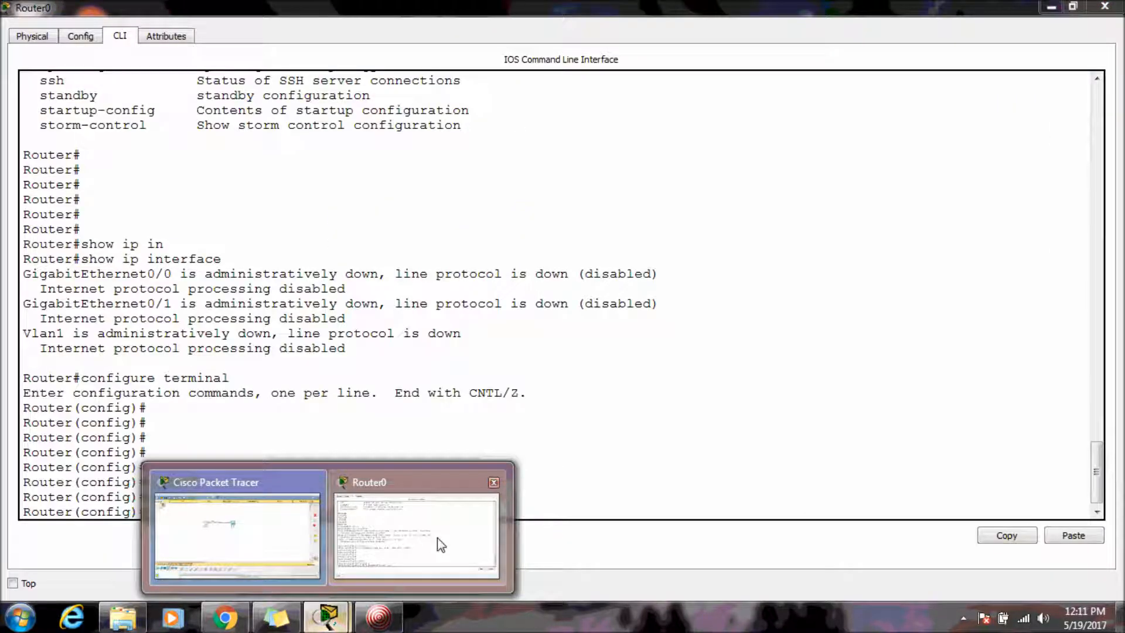
left_click(440, 544)
key("Return")
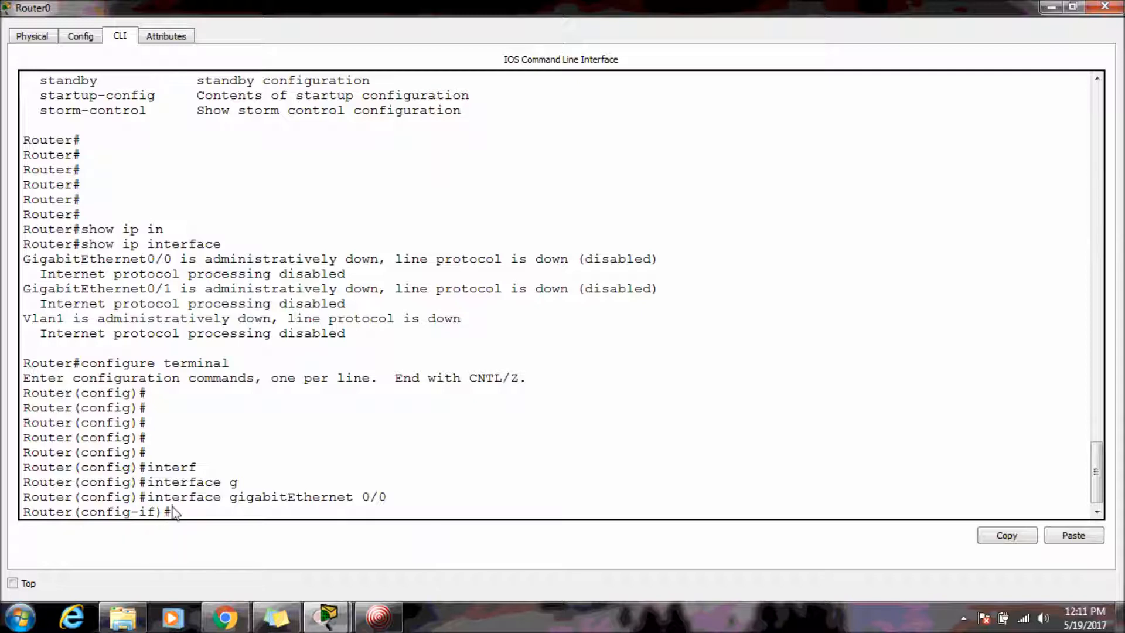
Highlight the Router(config-if)# prompt to point out interface configuration mode.
left_click_drag(174, 512, 23, 520)
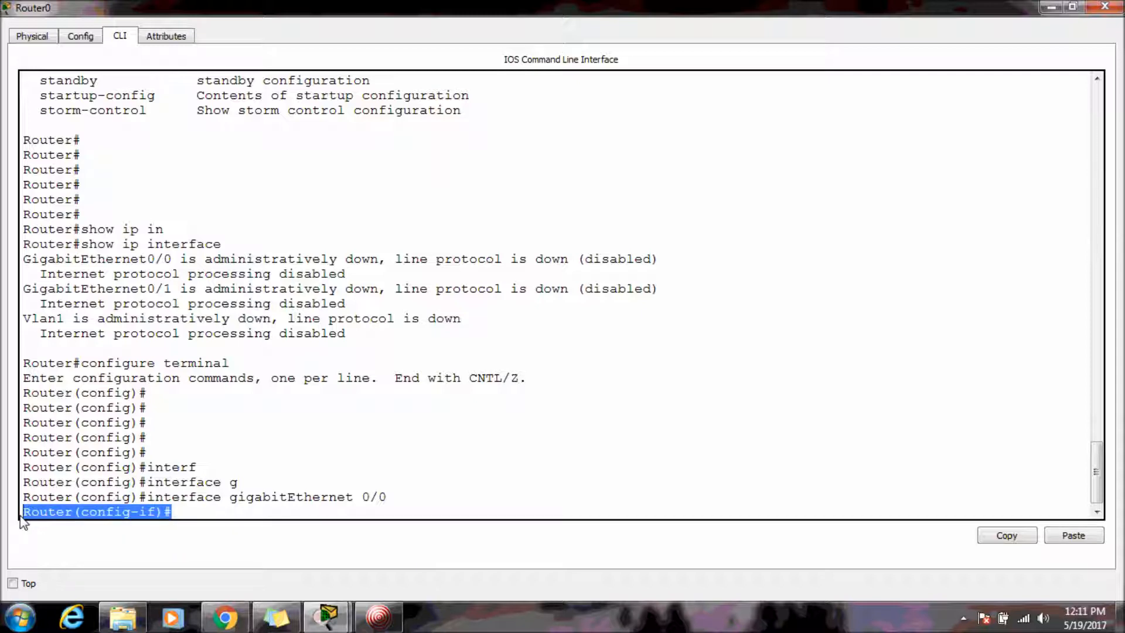
left_click(96, 523)
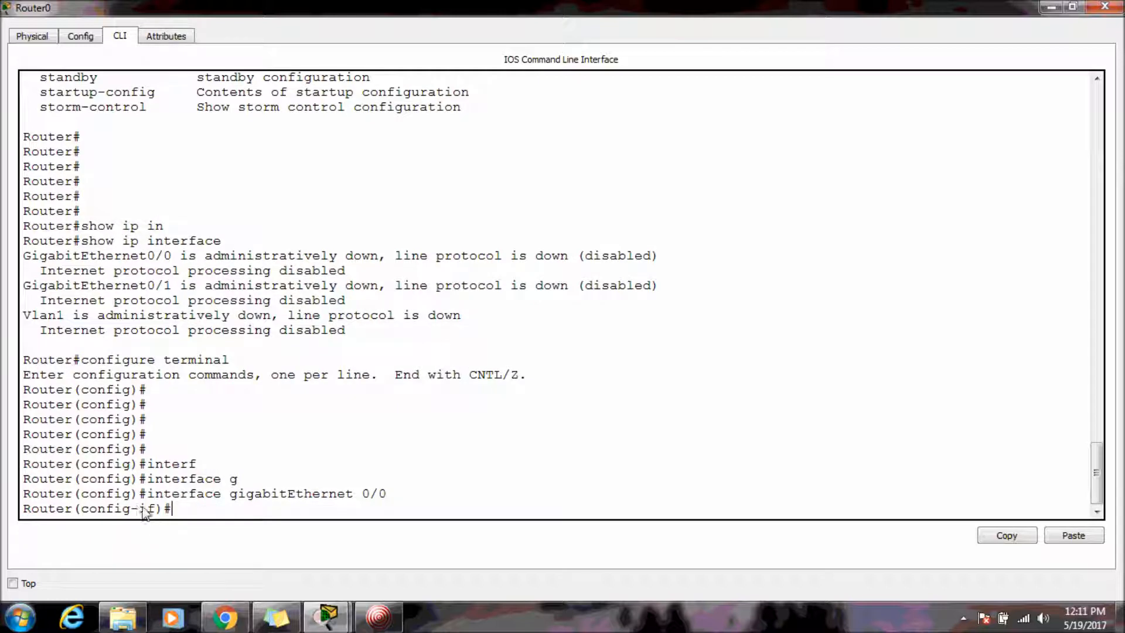
left_click_drag(140, 510, 160, 511)
left_click(201, 516)
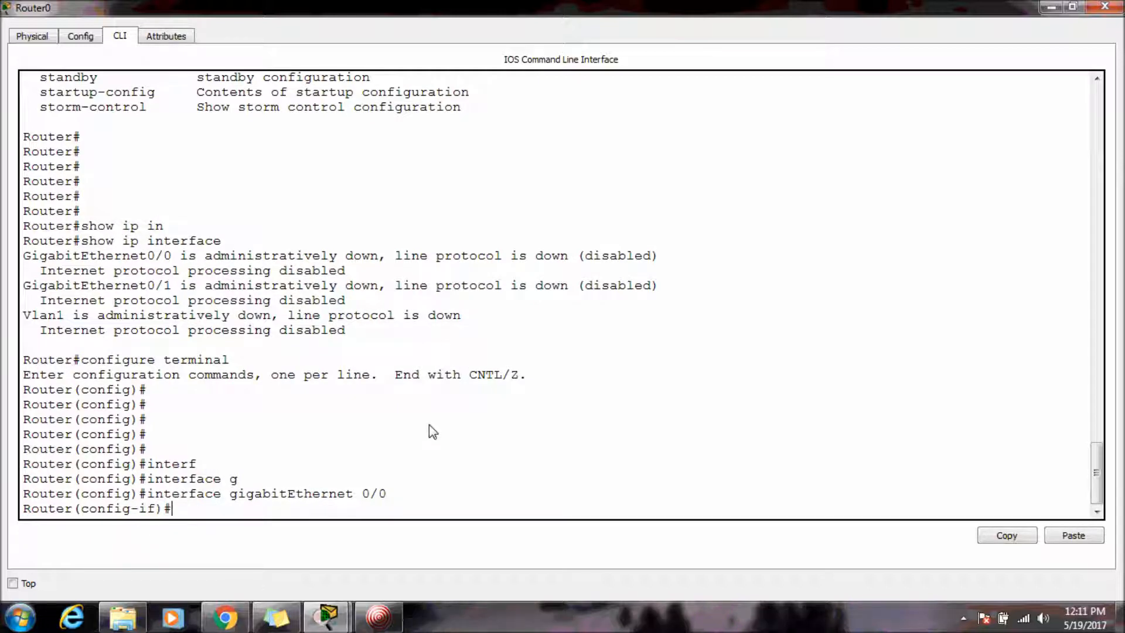
List the available interface configuration commands with the help query, then quit the listing.
type("?")
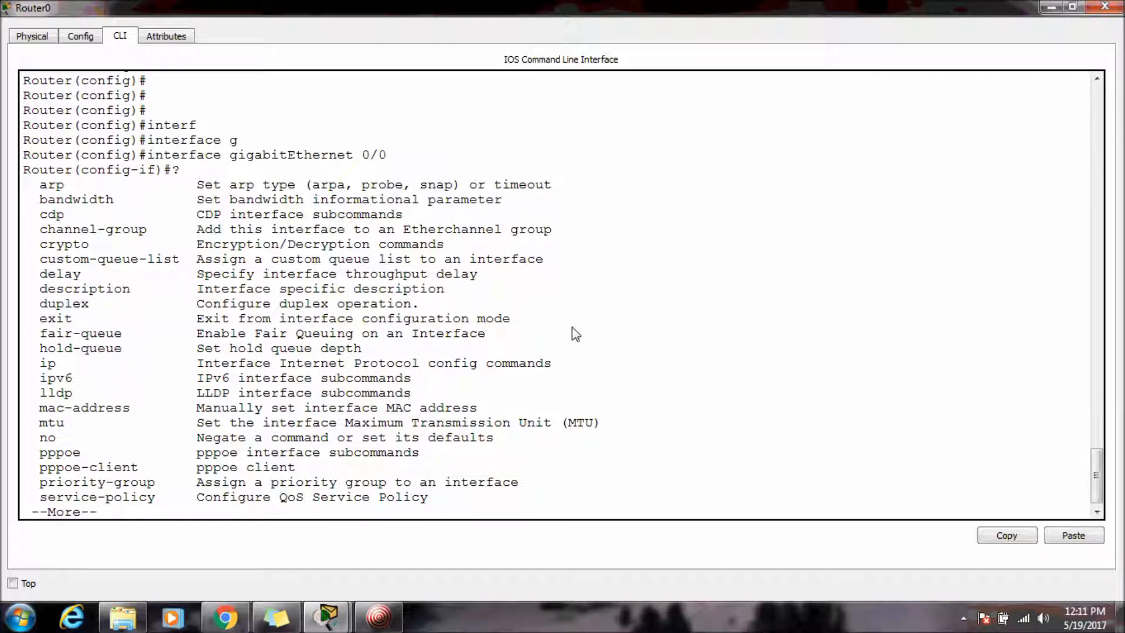
type("q")
key("Return")
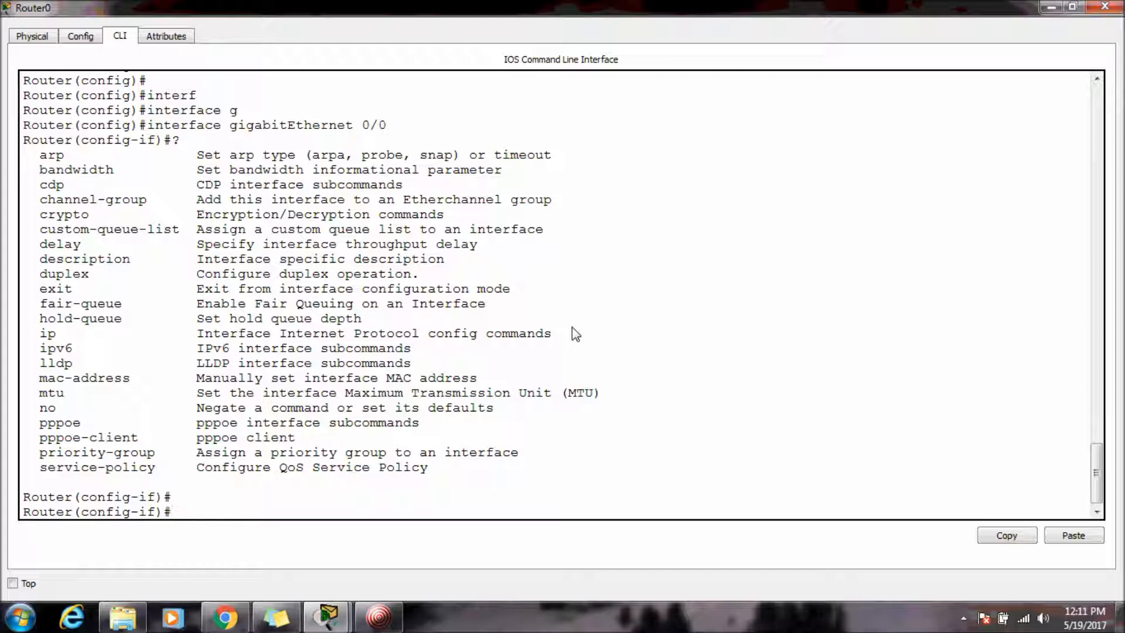
Add a workspace note reading 192.168.1.0/24 above the router-to-PC link.
key("alt+Tab")
left_click(1114, 135)
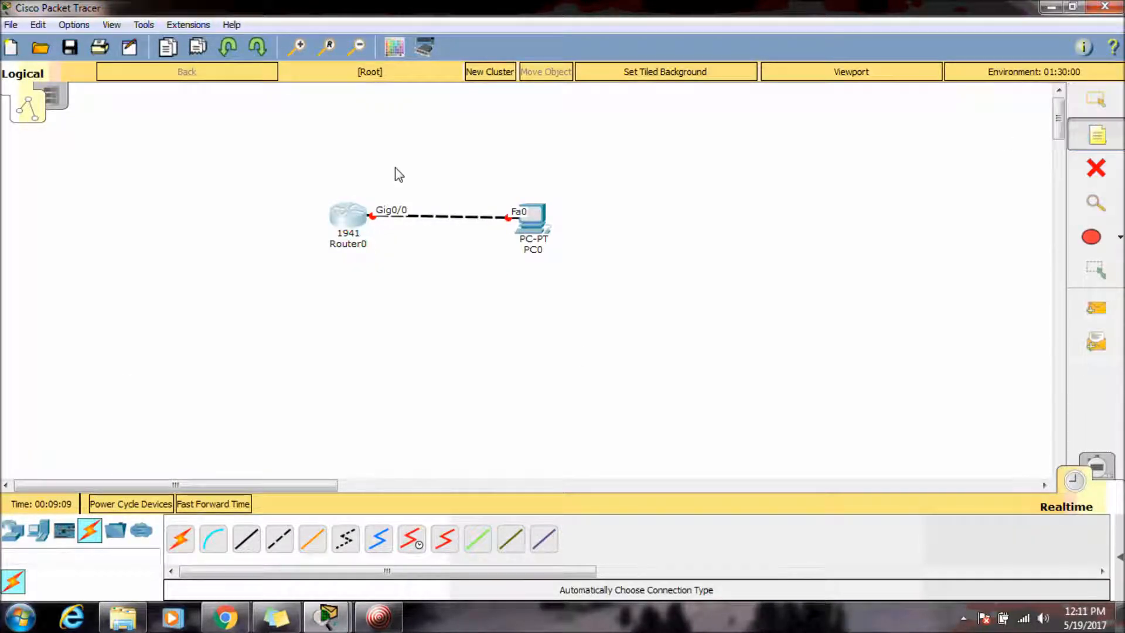
left_click(399, 174)
type("192.168.1.0")
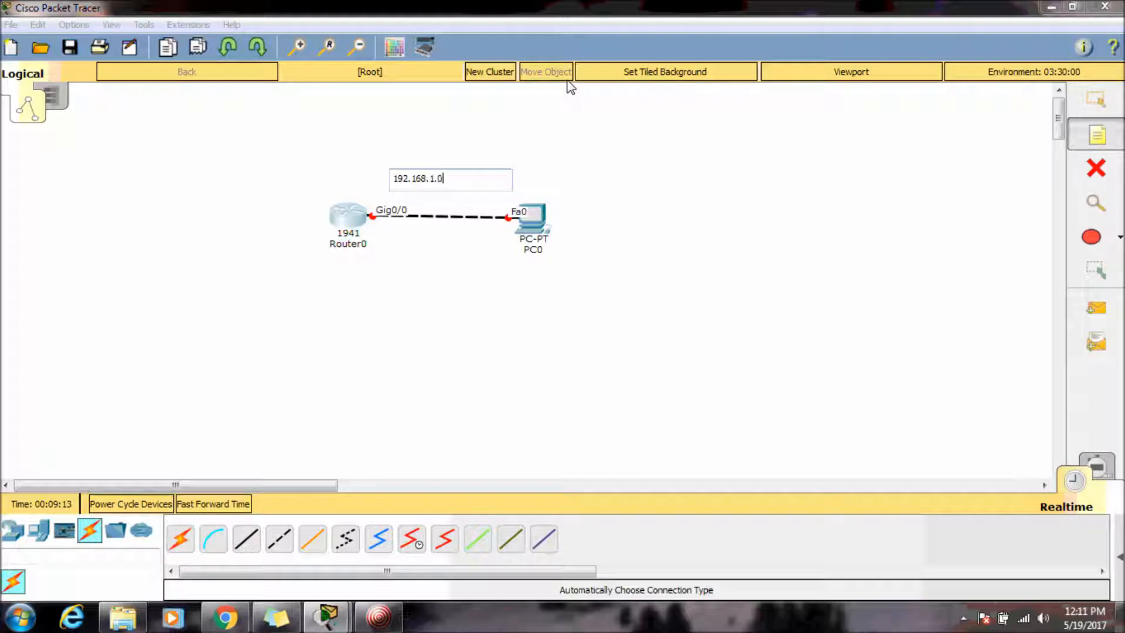
type("/24")
key("Escape")
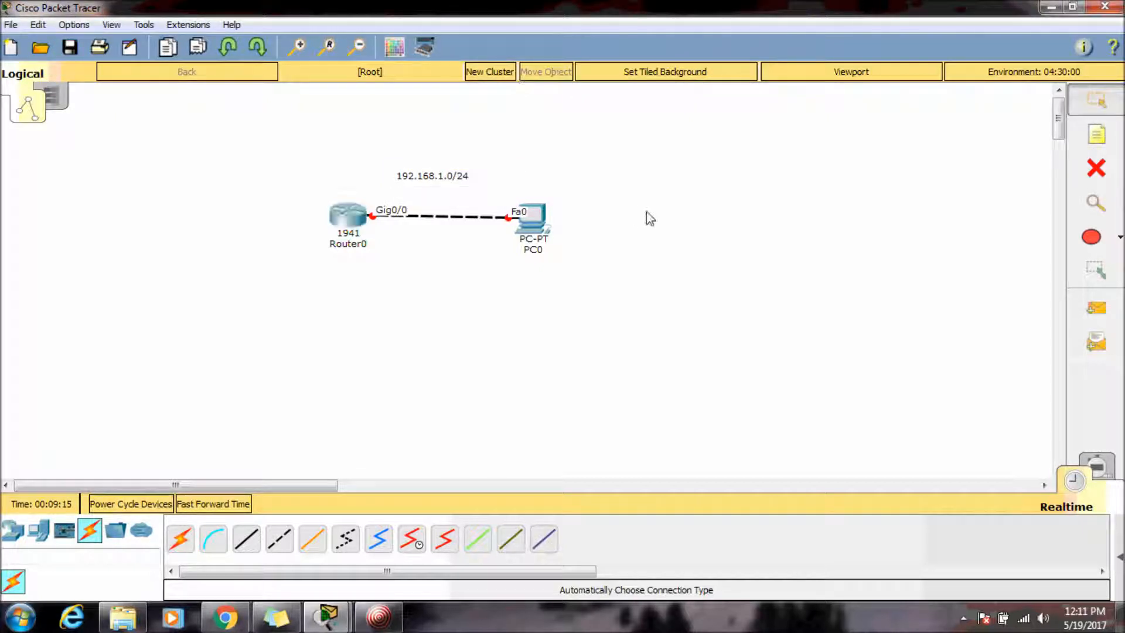
Assign IP address 192.168.1.1 with subnet mask 255.255.255.0 to the gigabitEthernet 0/0 interface.
mouse_move(365, 224)
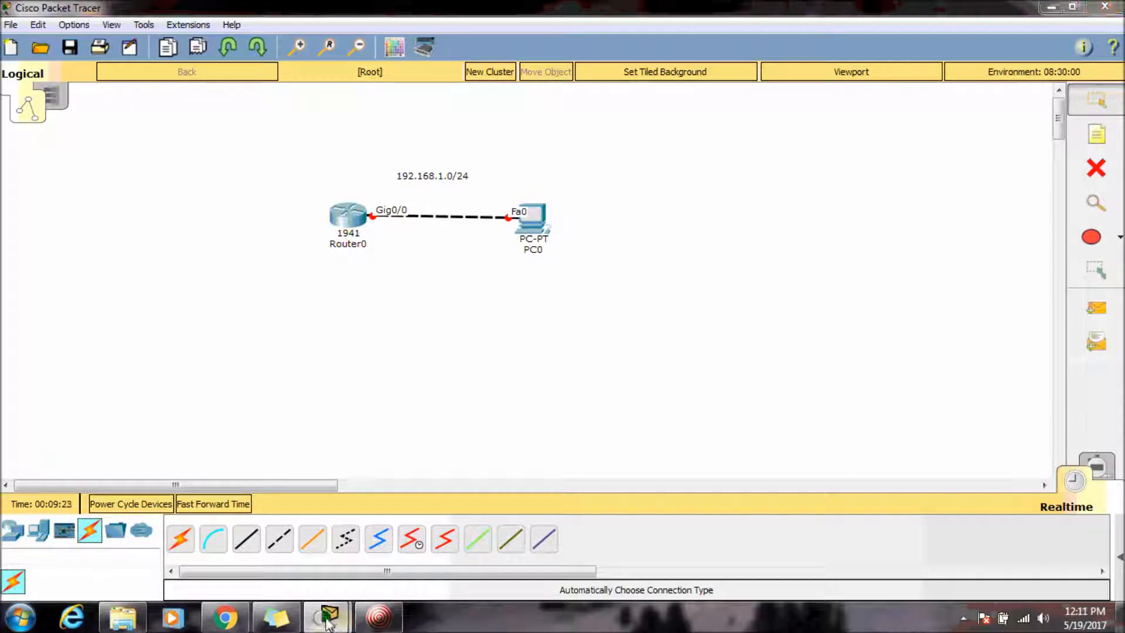
mouse_move(326, 617)
left_click(427, 569)
type("ip")
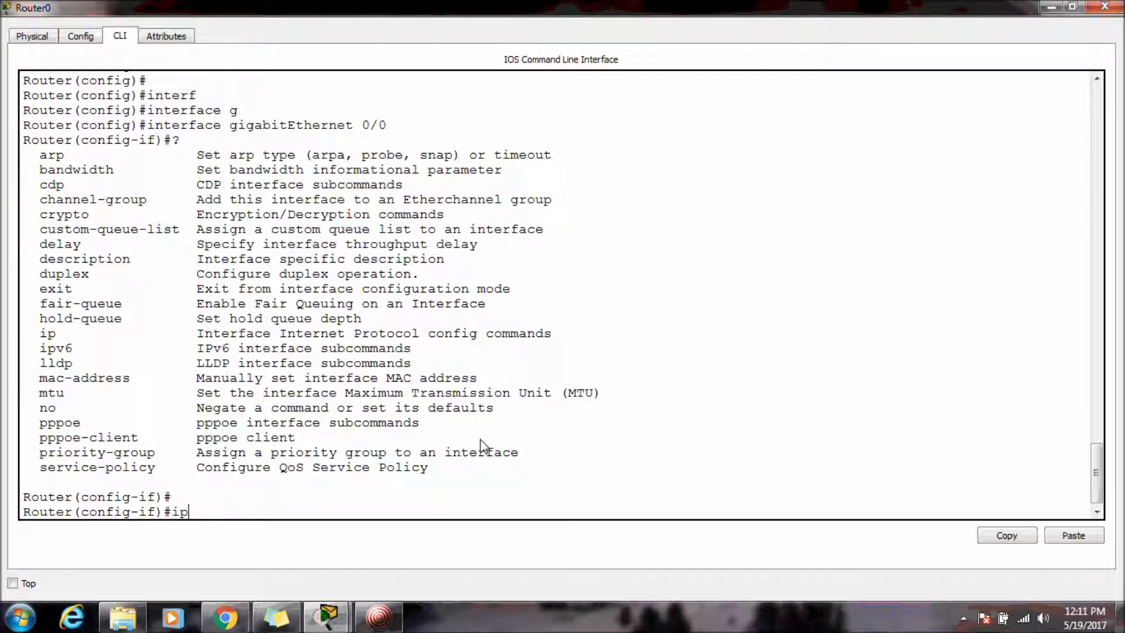
type(" ad")
key("Tab")
type("192.1")
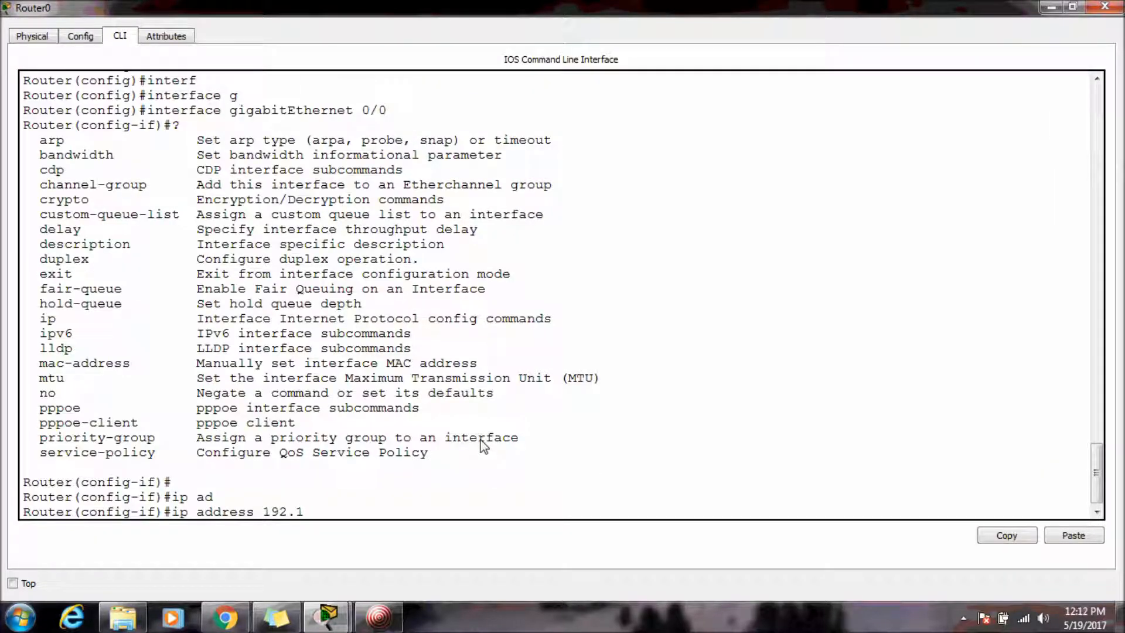
type("68.1.1")
left_click_drag(263, 513, 345, 513)
left_click(405, 516)
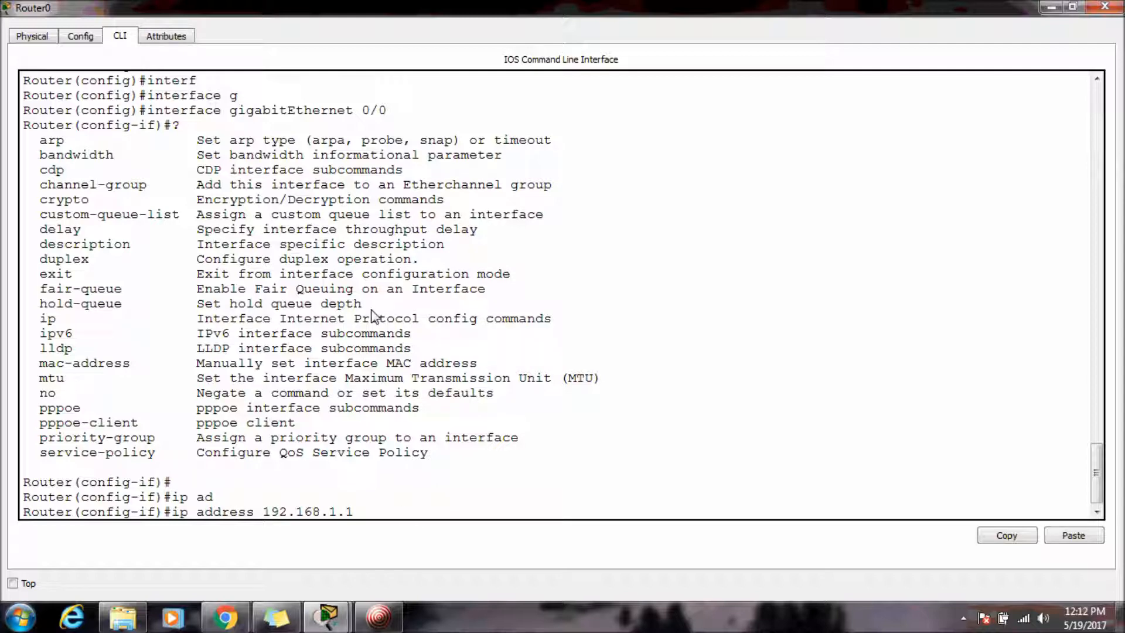
type("255.255.255.0")
key("Return")
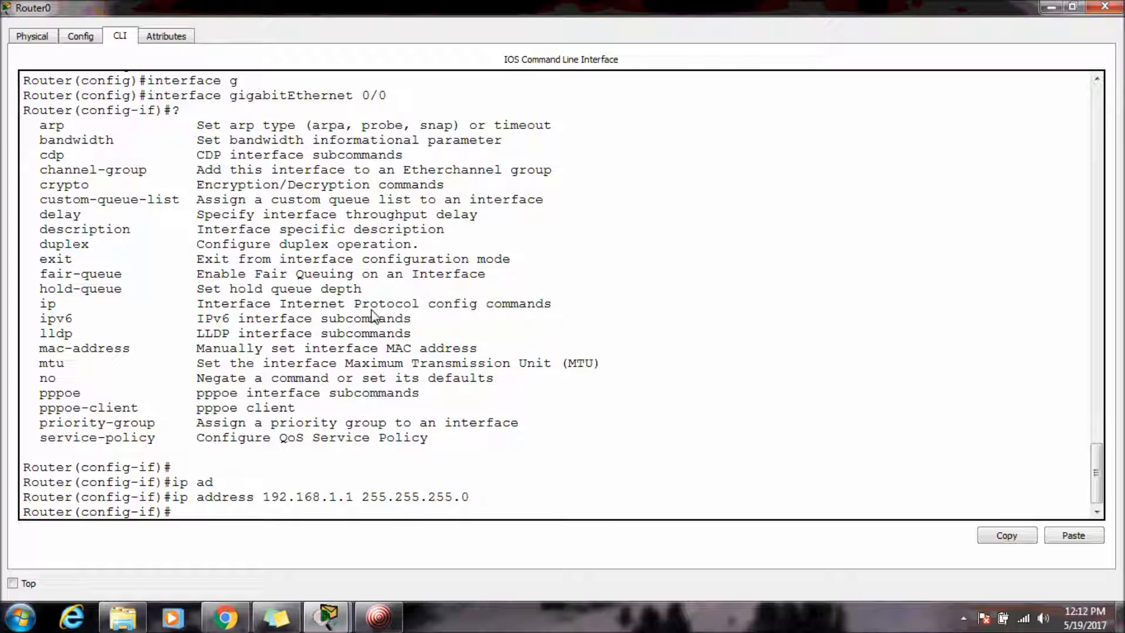
Enable the gigabitEthernet 0/0 interface with no shutdown and check the link on the topology.
type("no sh")
key("Tab")
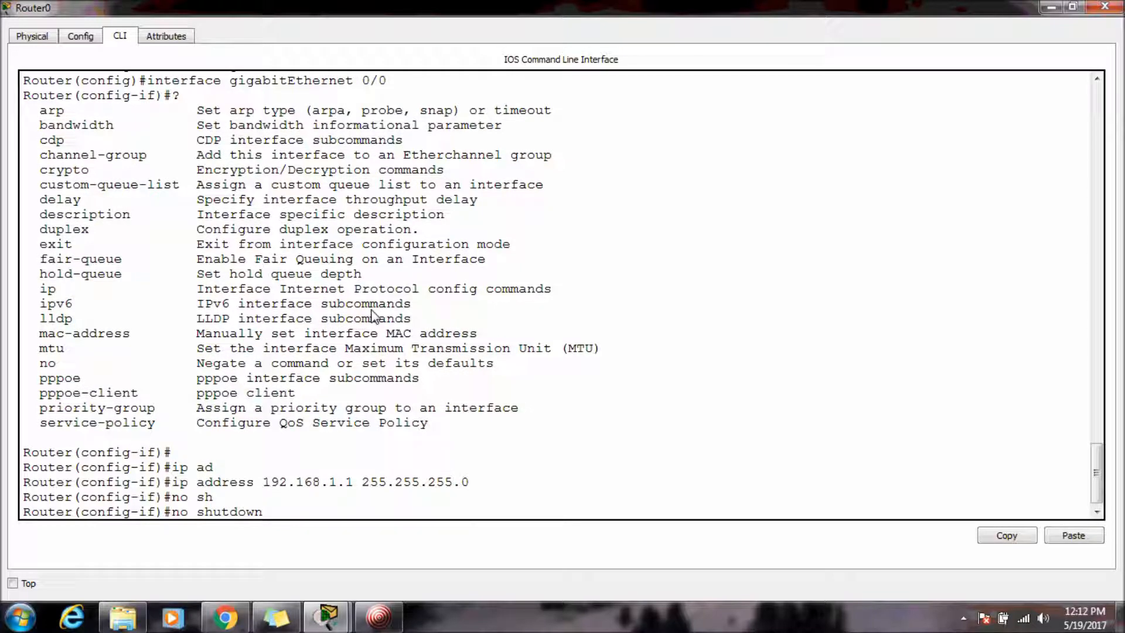
key("Return")
key("Return")
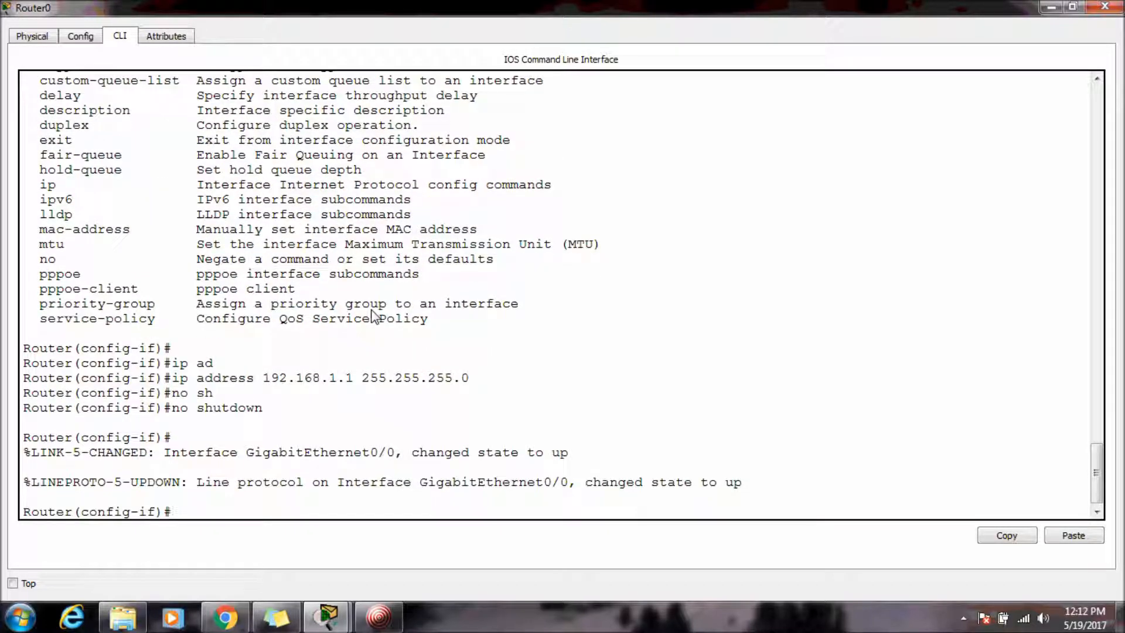
left_click_drag(171, 453, 599, 451)
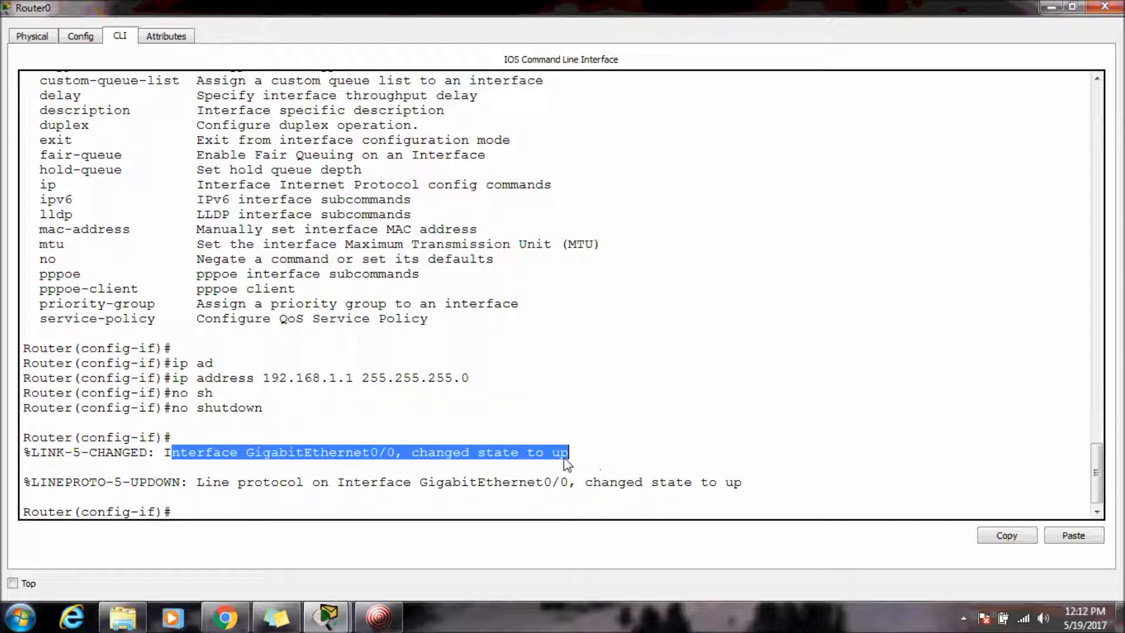
left_click(598, 451)
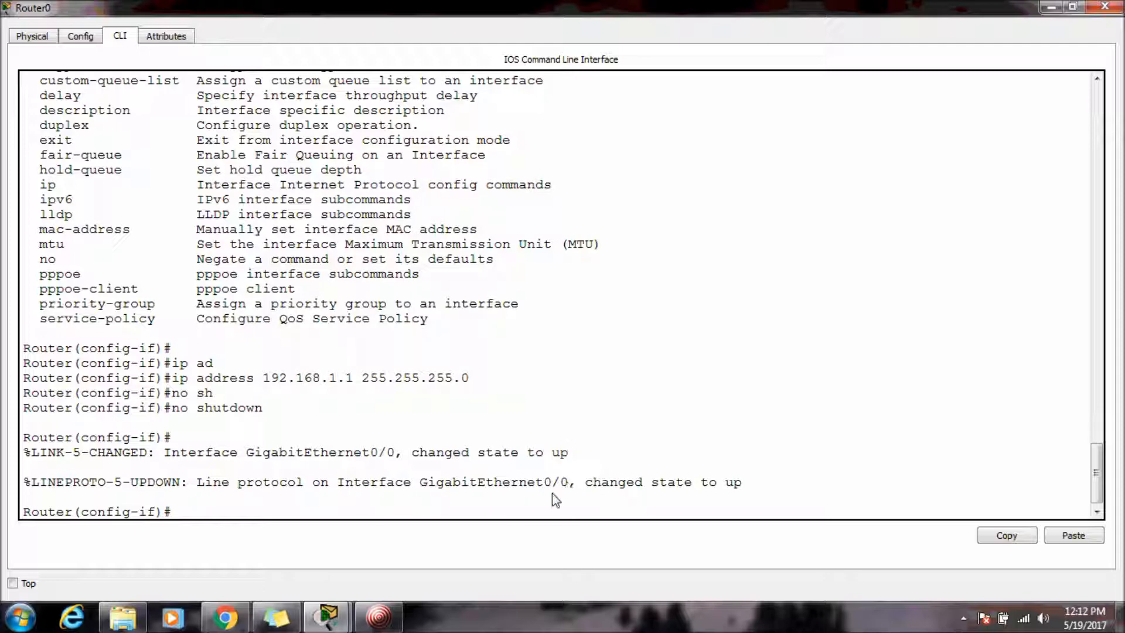
key("alt+Tab")
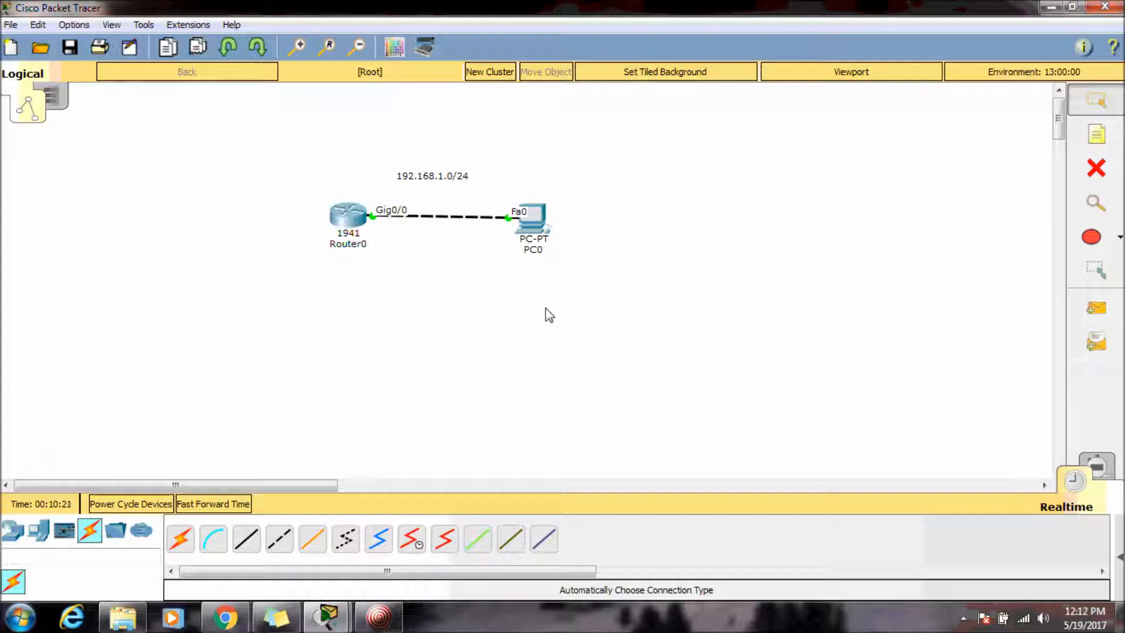
key("alt+Tab")
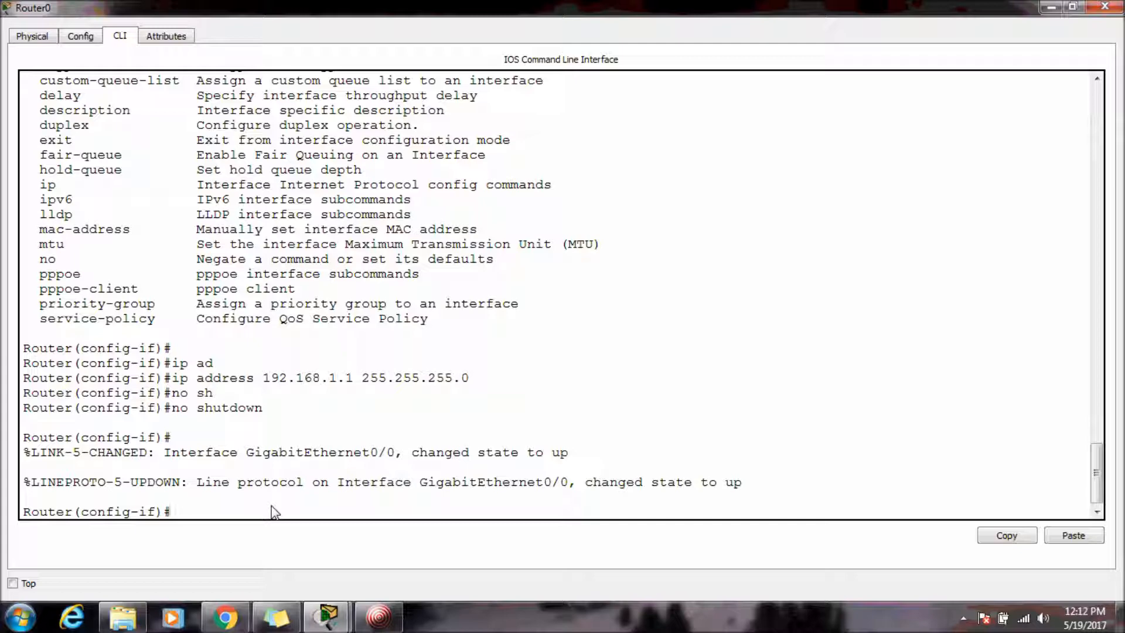
Leave interface configuration mode back to privileged EXEC with end.
type("end")
key("Return")
key("Return")
key("Return")
key("Return")
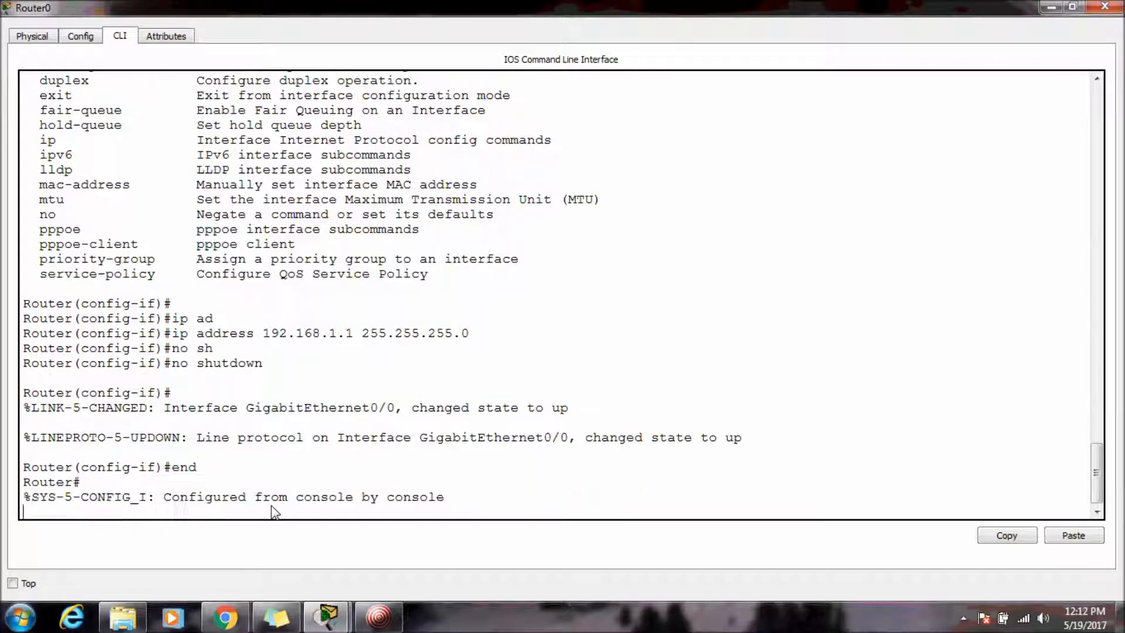
Run show ip interface and page through the GigabitEthernet0/0 status, address and broadcast details.
key("Up")
key("Up")
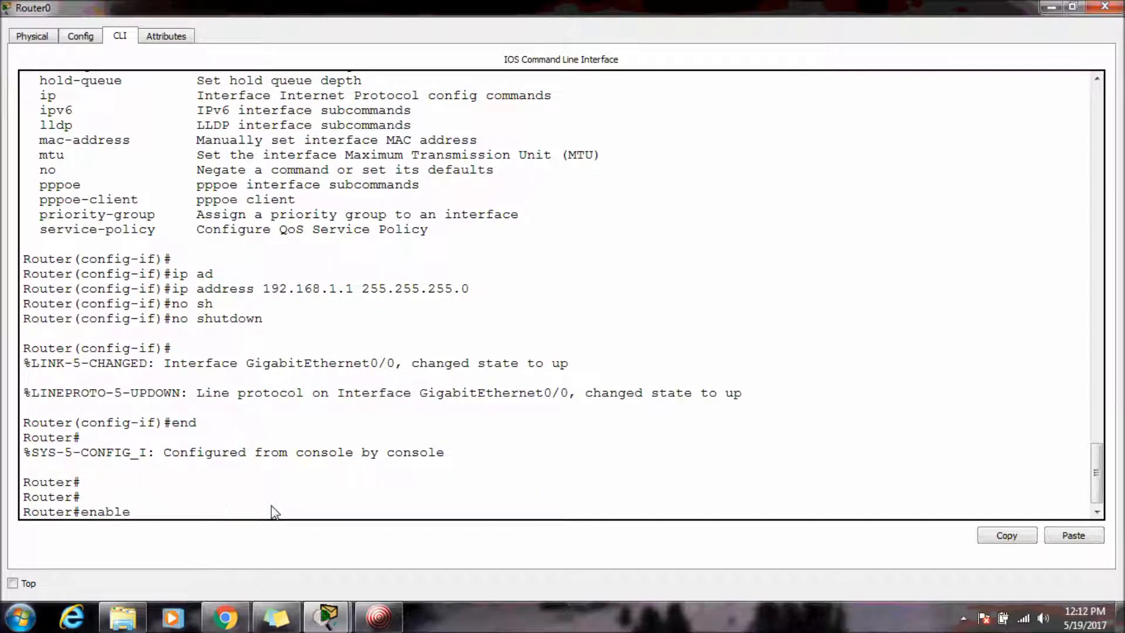
key("Return")
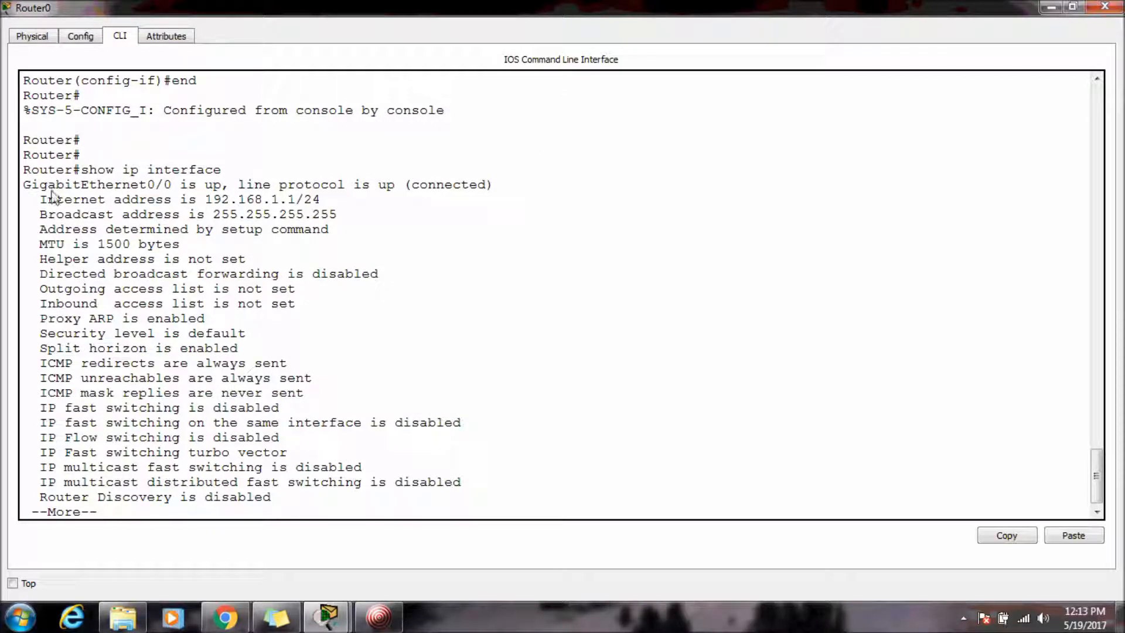
left_click_drag(23, 185, 403, 186)
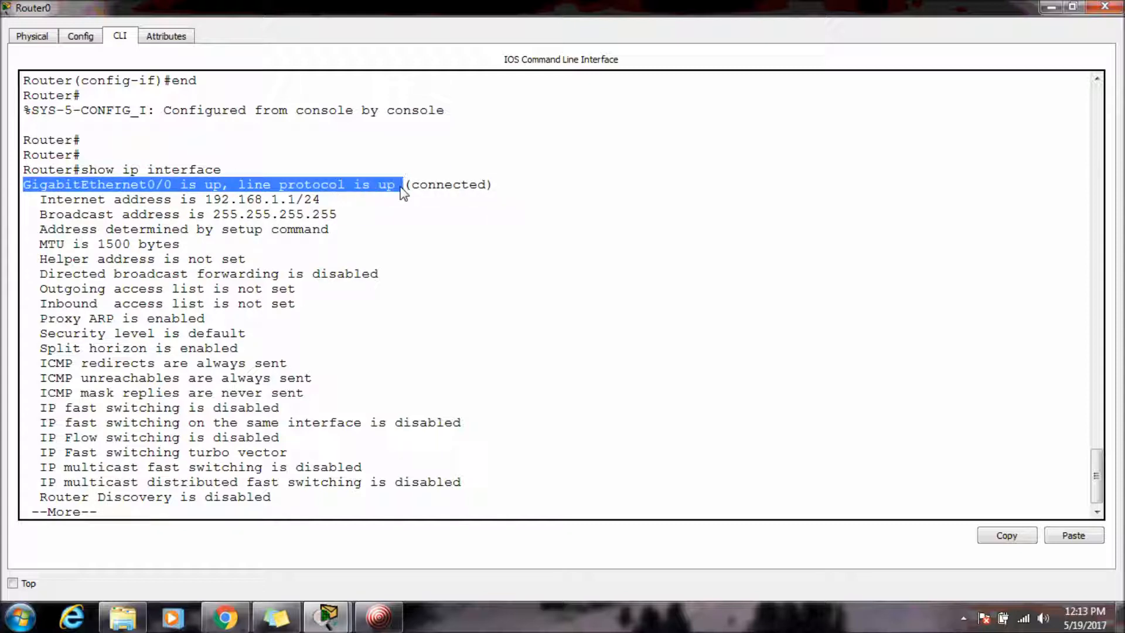
left_click(368, 202)
left_click_drag(353, 198, 28, 196)
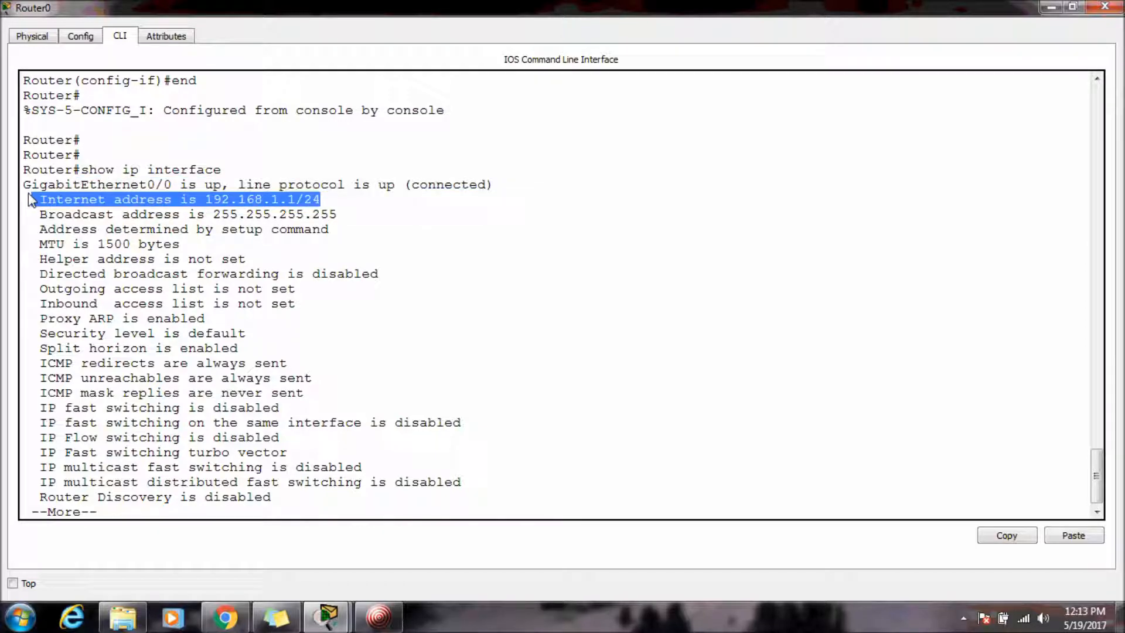
left_click(29, 197)
left_click_drag(382, 214, 25, 219)
scroll(205, 408, "down", 1)
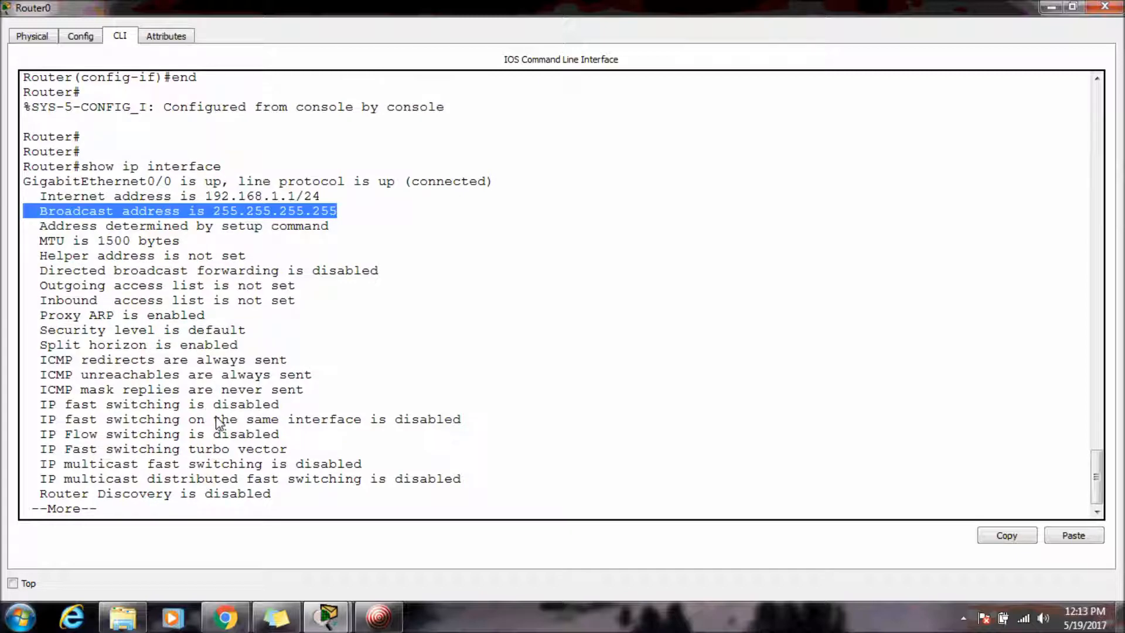
key("Return")
key("Return")
key("Return")
key("Return")
key("Return")
key("Return")
key("Return")
key("Return")
key("Return")
key("Return")
key("Return")
key("Return")
key("Return")
key("Return")
key("Return")
key("Return")
key("Return")
key("Return")
key("Return")
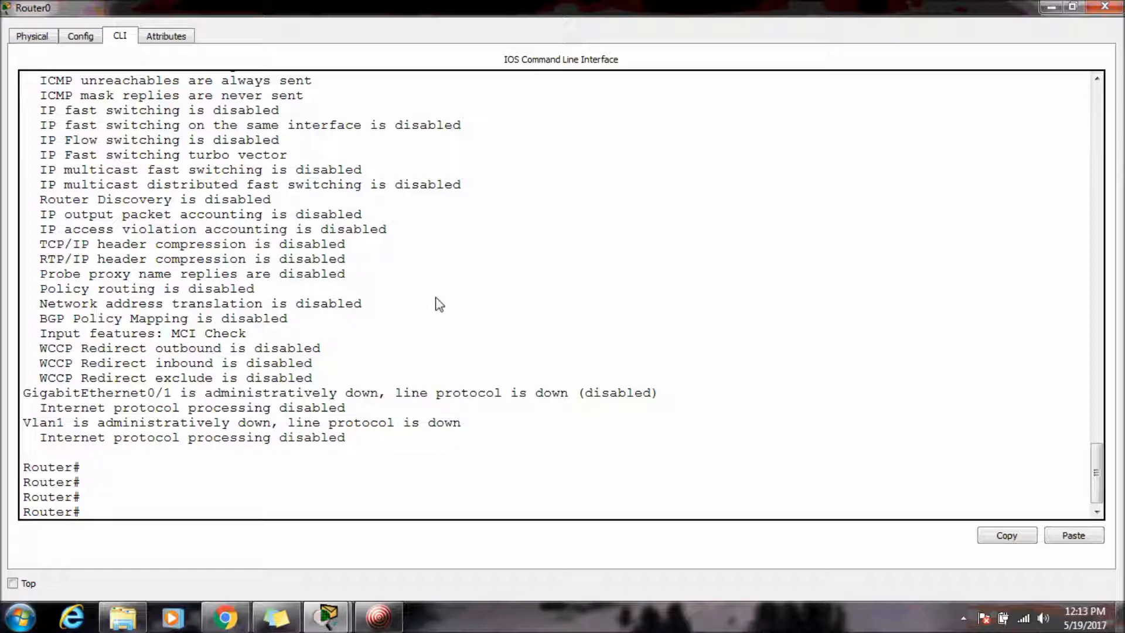
Give PC0 the static IP address 192.168.1.2 with subnet mask 255.255.255.0.
left_click(1118, 8)
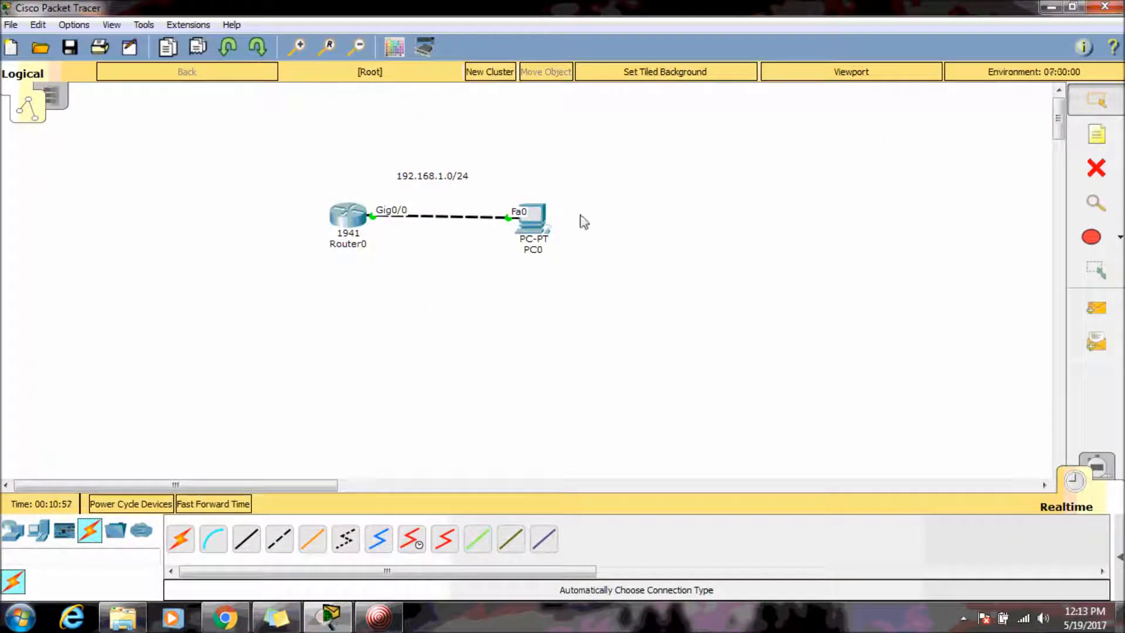
left_click(537, 215)
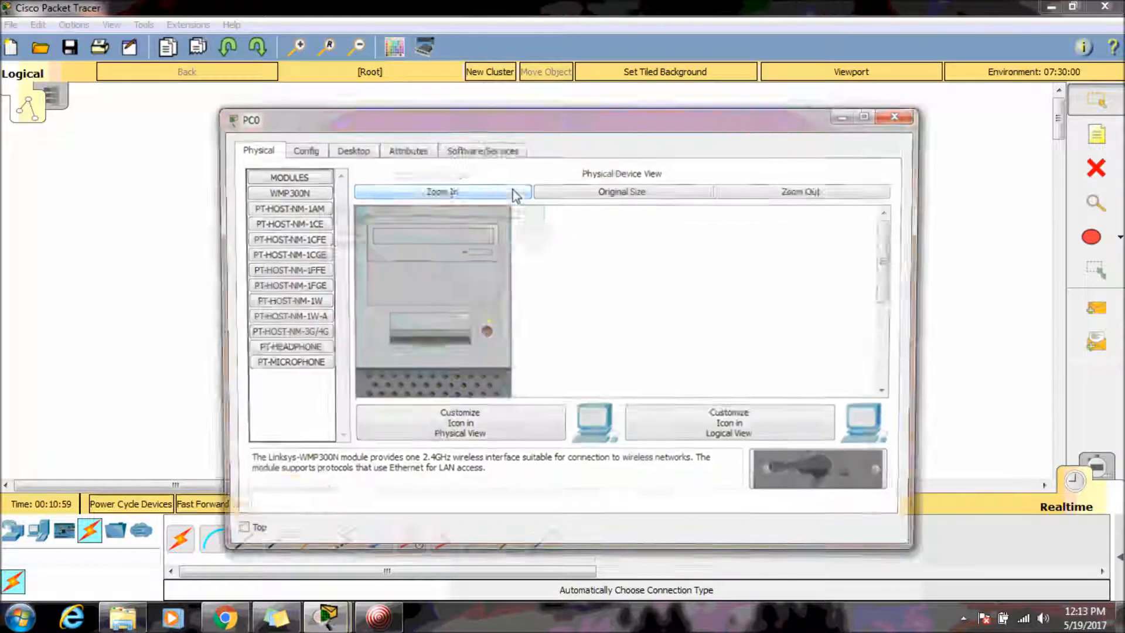
left_click(349, 148)
left_click(297, 205)
left_click(501, 240)
type("192")
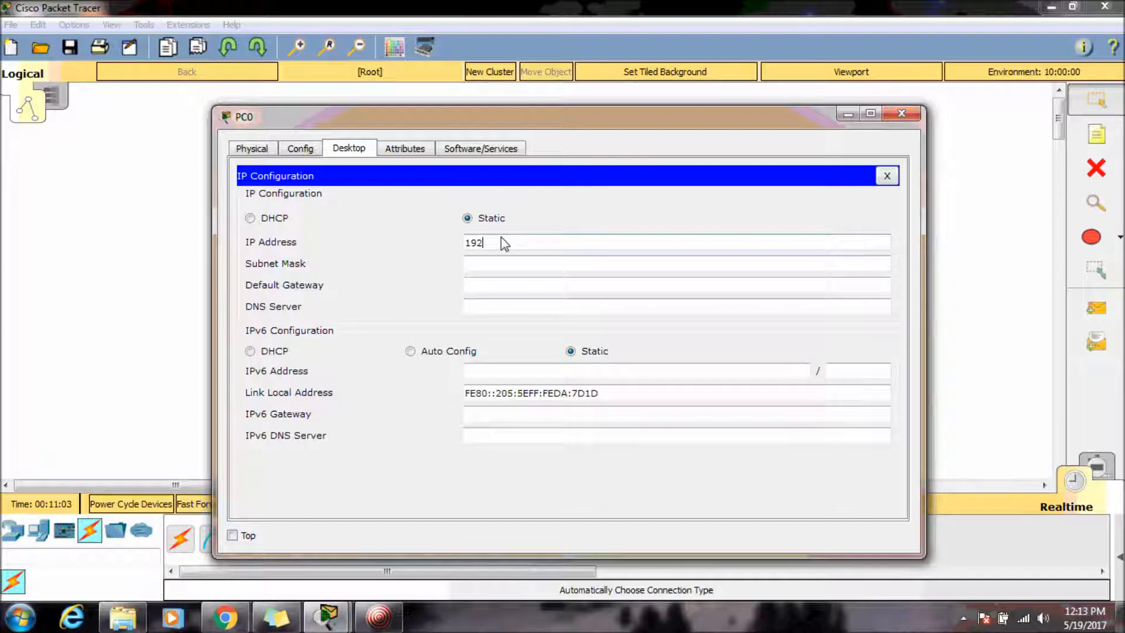
type(".168.1.2")
key("Tab")
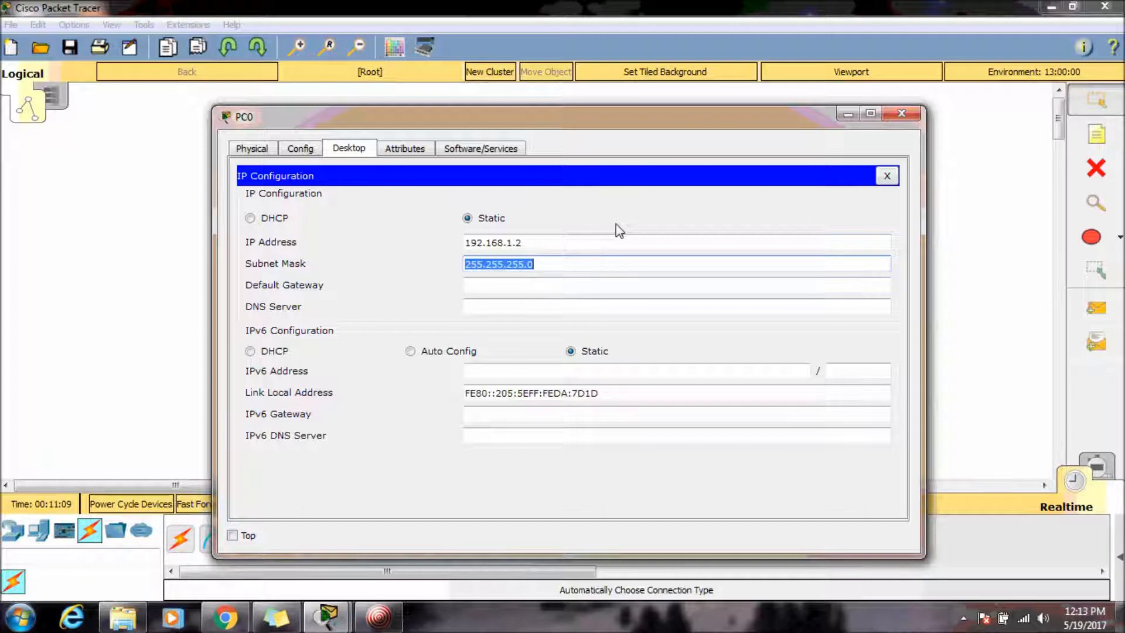
key("Tab")
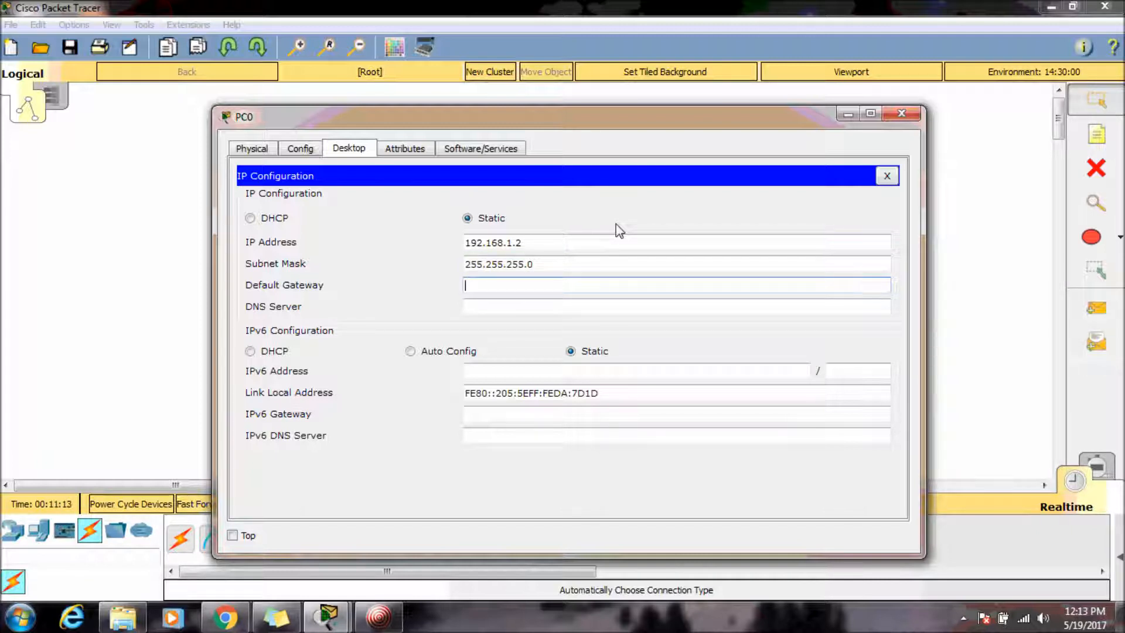
left_click(891, 120)
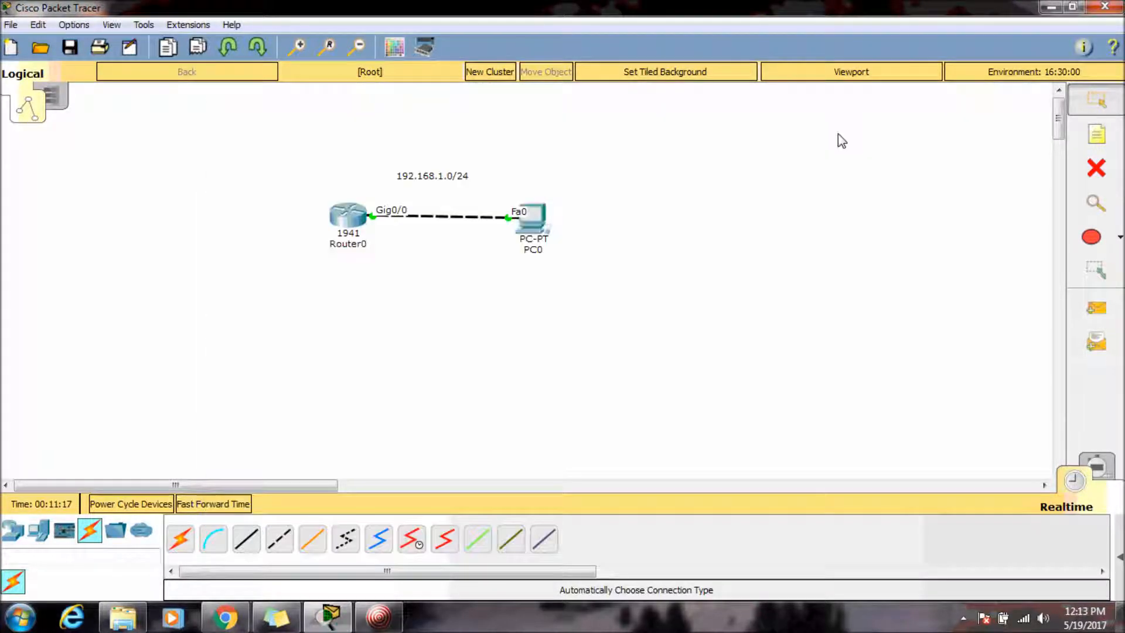
Open PC0's command prompt and run ipconfig to review its address settings.
left_click(532, 227)
left_click(714, 213)
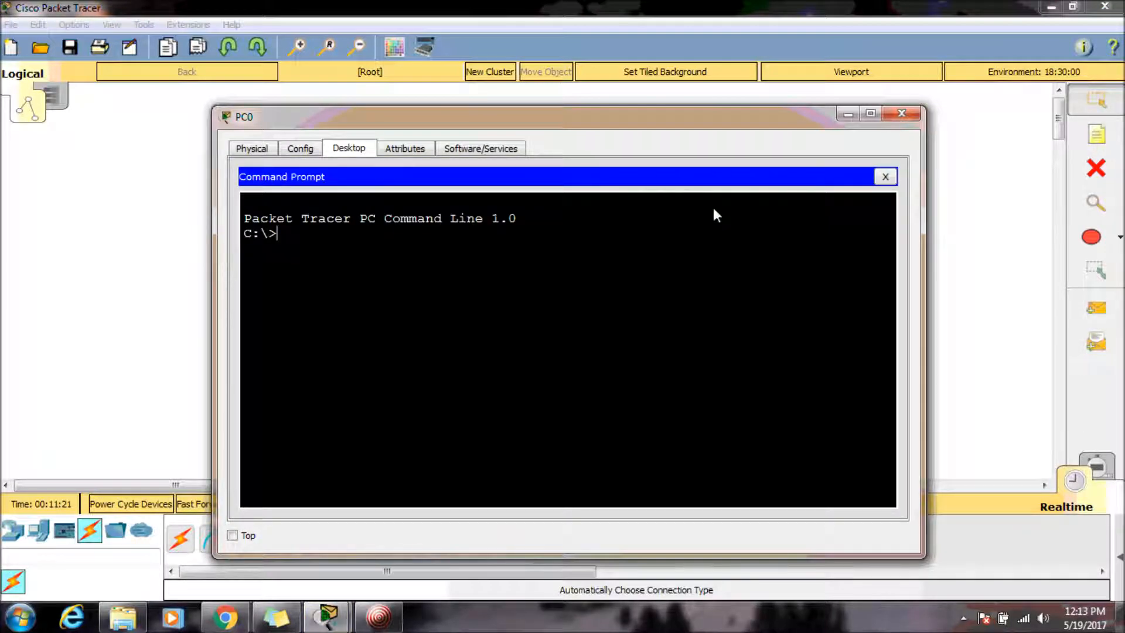
left_click(886, 176)
left_click(701, 208)
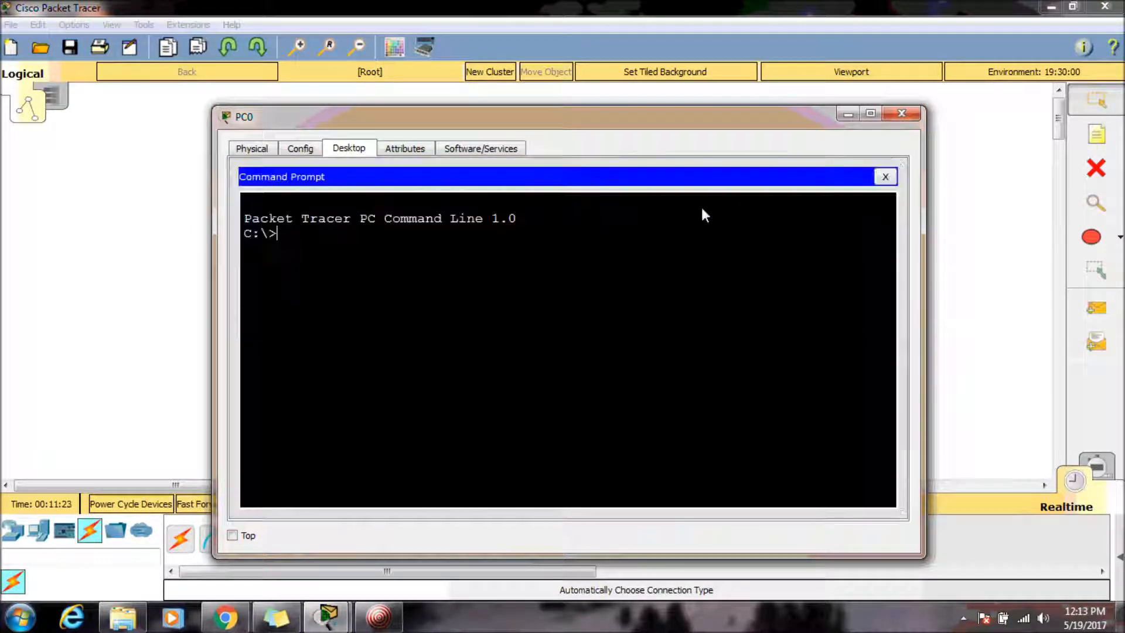
type("ipconfig")
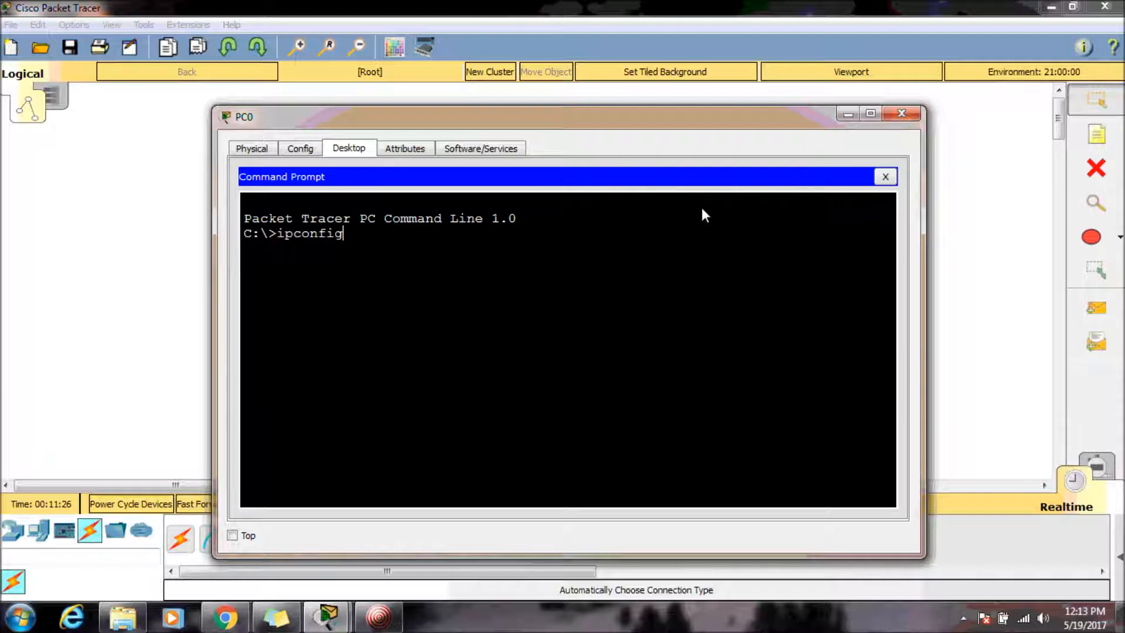
key("Return")
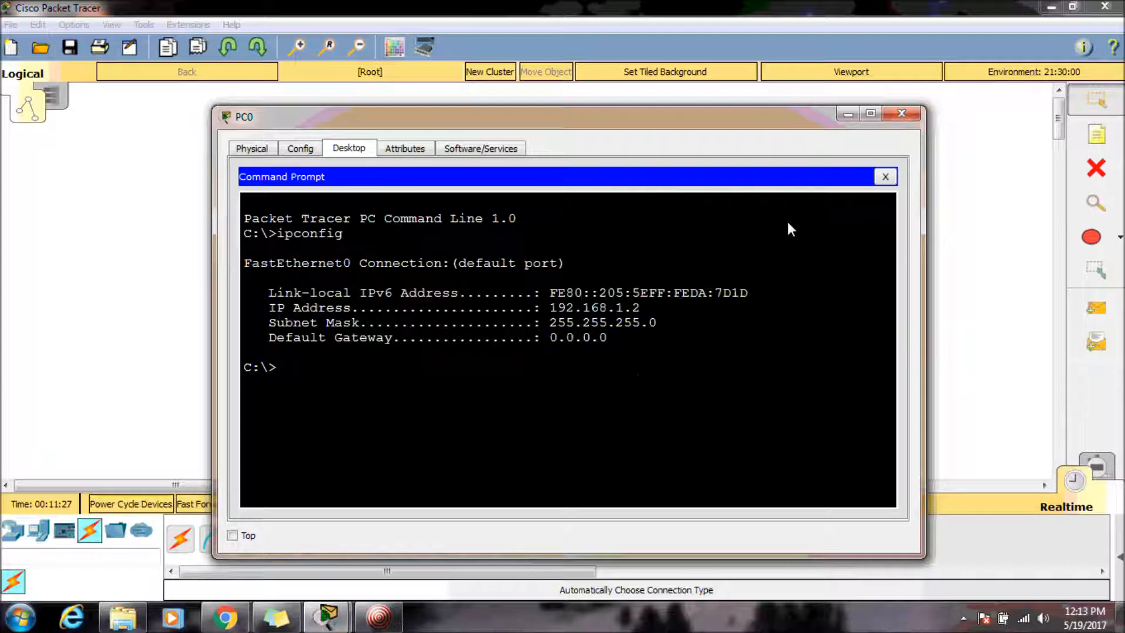
left_click_drag(629, 335, 262, 308)
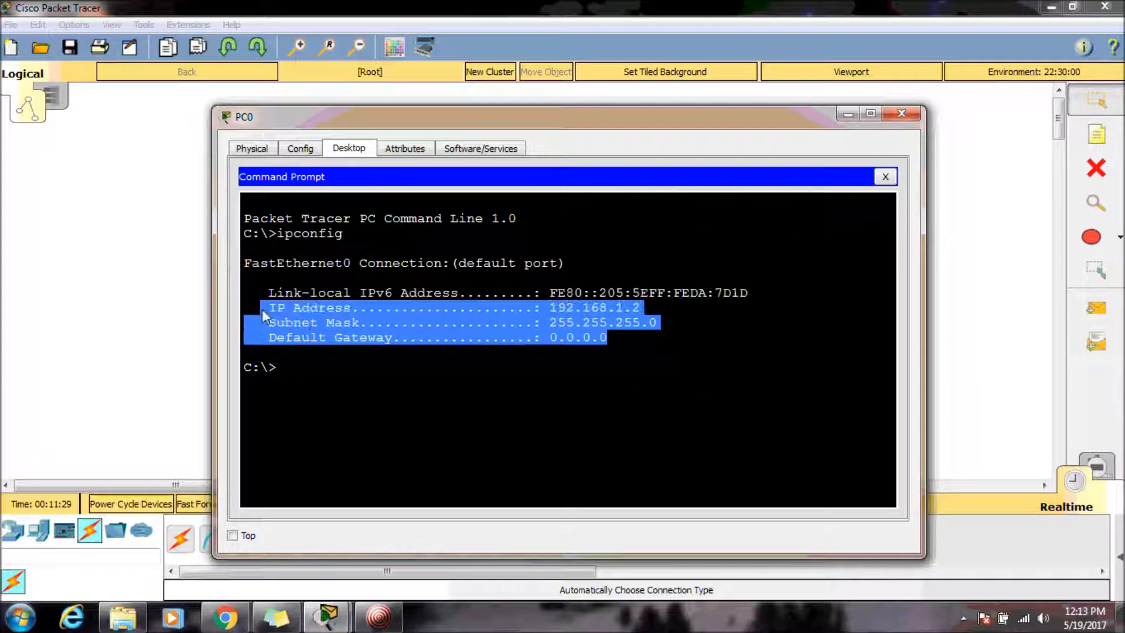
left_click(312, 368)
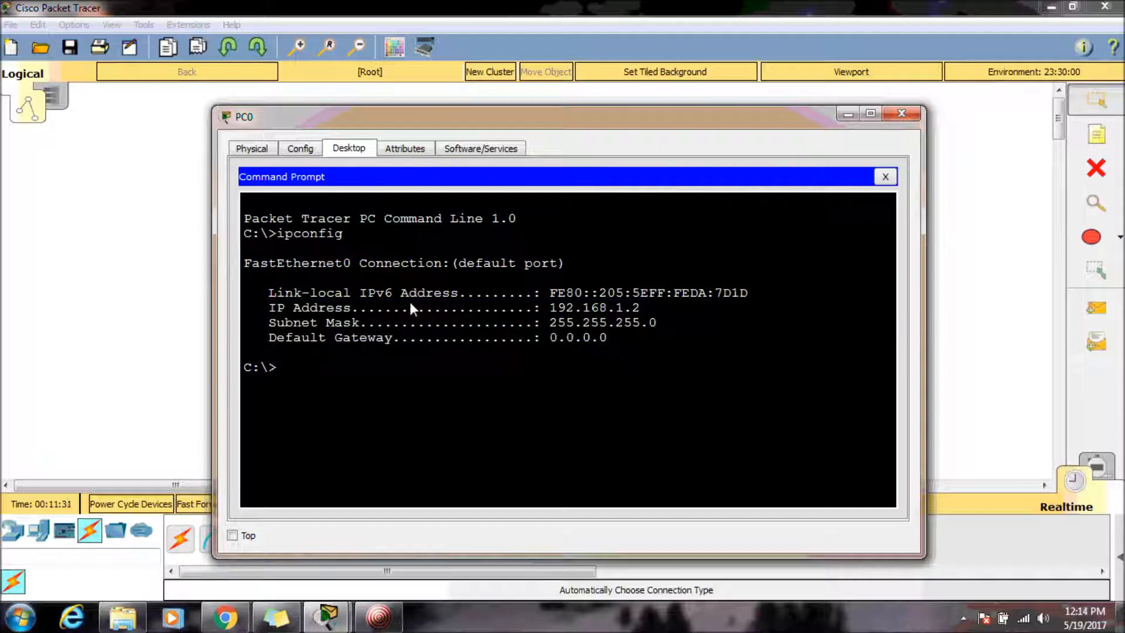
Ping the router at 192.168.1.1 from PC0's command prompt and review the replies.
left_click_drag(478, 132, 716, 125)
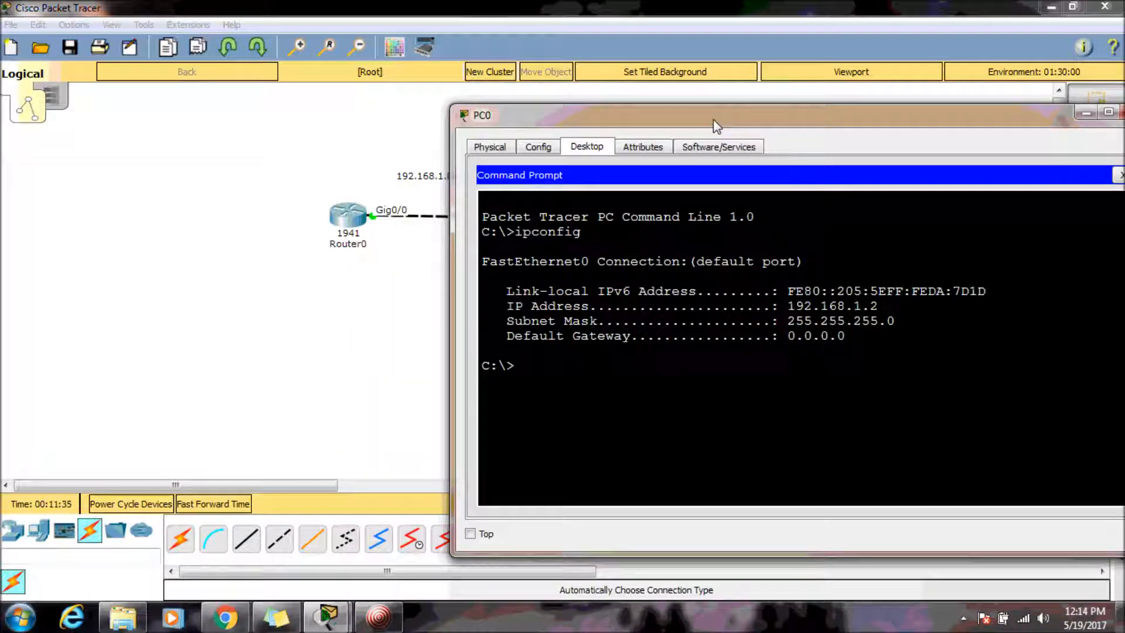
type("ping 192.168.1.1")
key("Return")
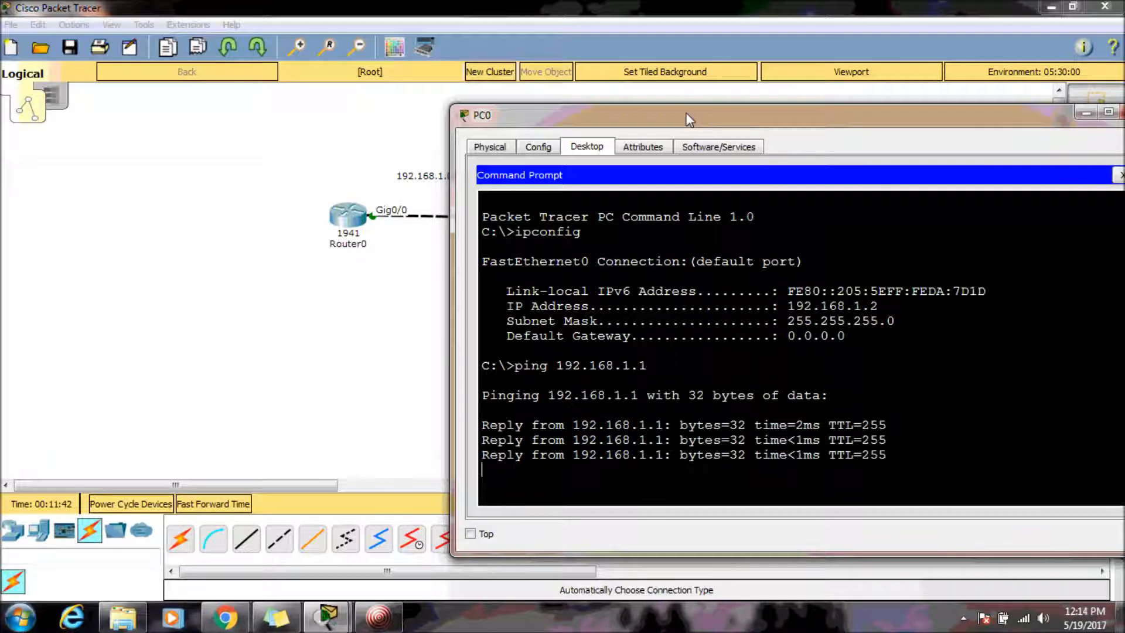
left_click_drag(679, 114, 537, 59)
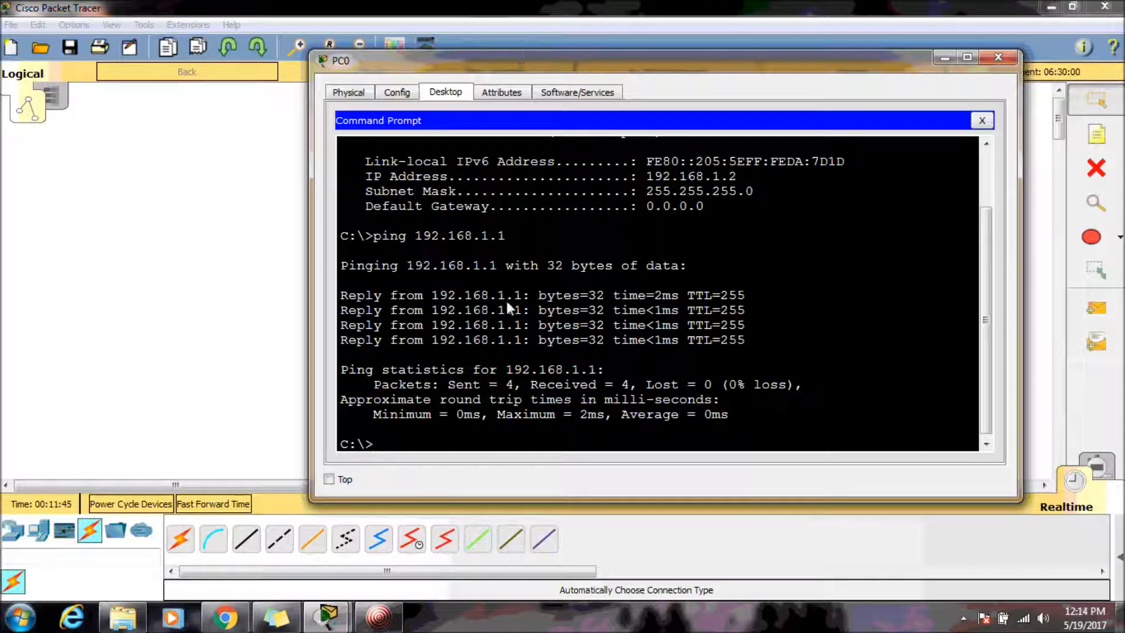
left_click_drag(341, 297, 556, 311)
left_click(361, 368)
left_click_drag(374, 387, 674, 377)
left_click(843, 358)
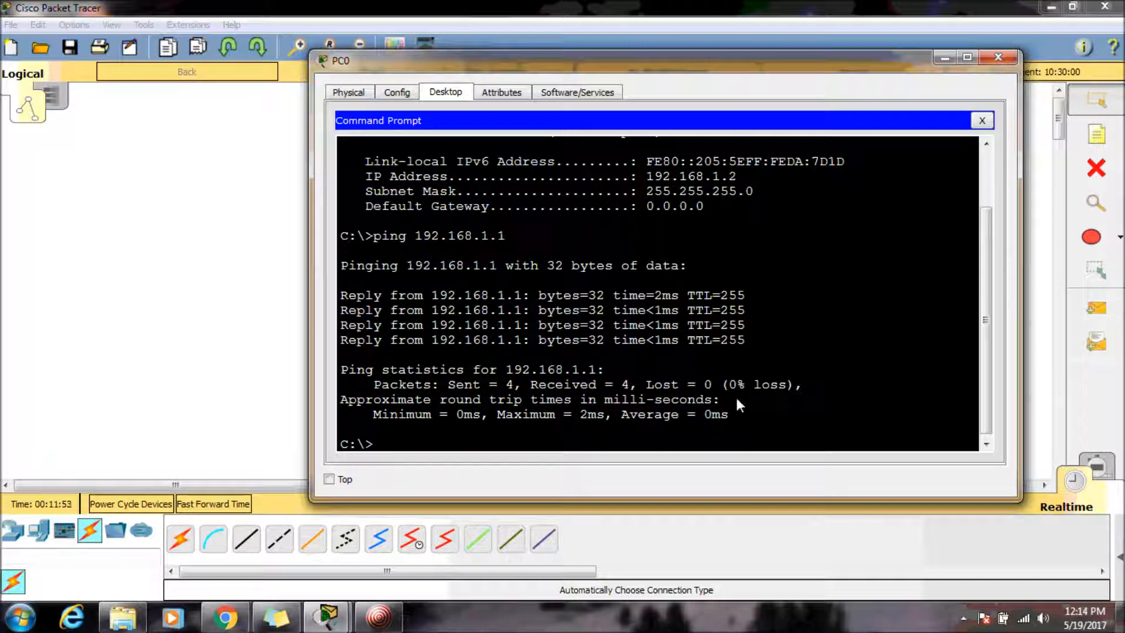
Return to the router's CLI and ping PC0 at 192.168.1.2.
left_click(998, 57)
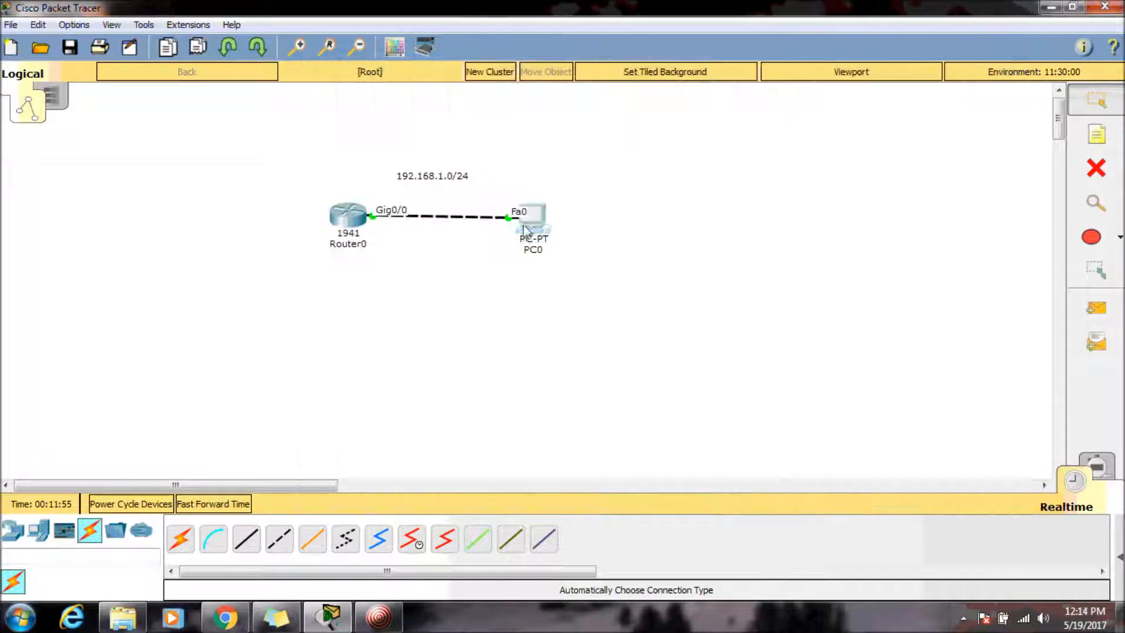
left_click(340, 216)
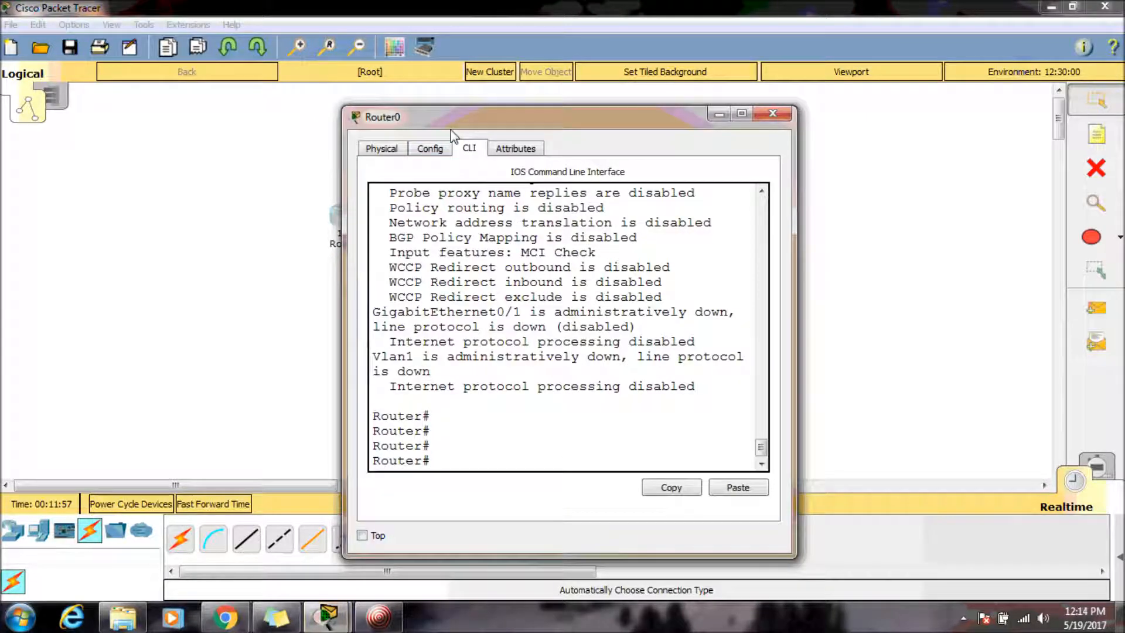
double_click(451, 129)
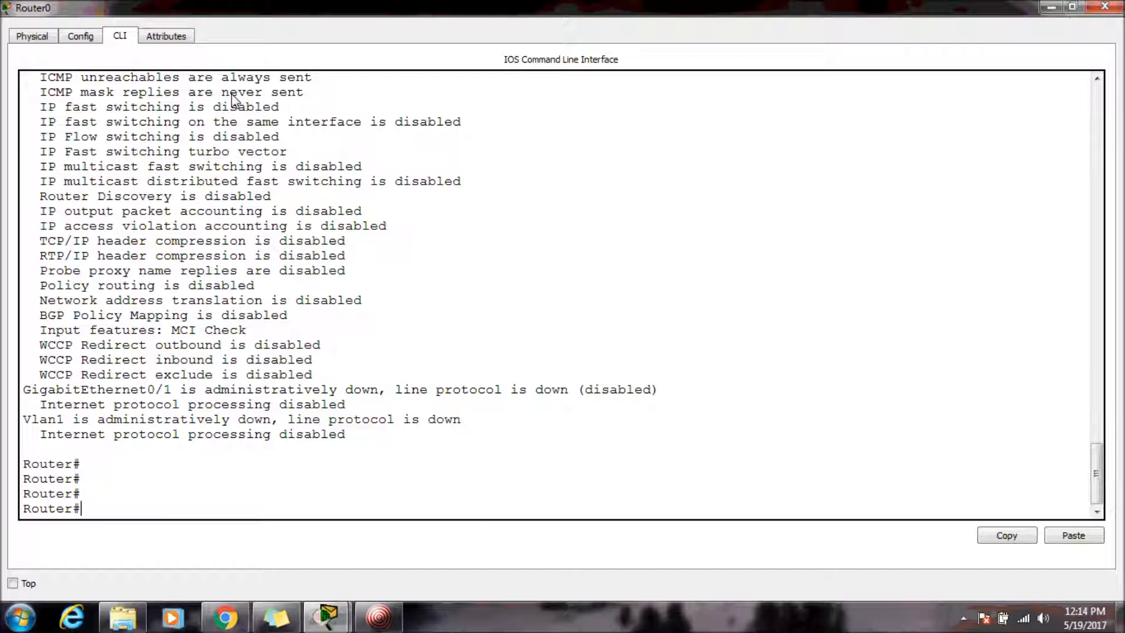
type("ping 192.168.1.2")
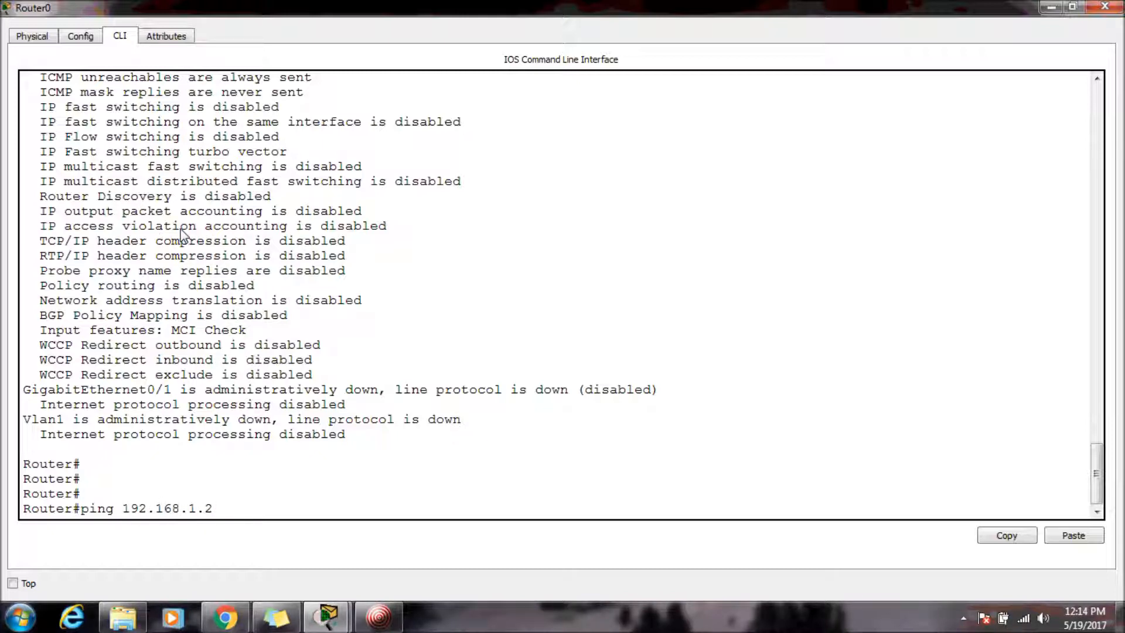
key("Return")
left_click_drag(26, 482, 660, 493)
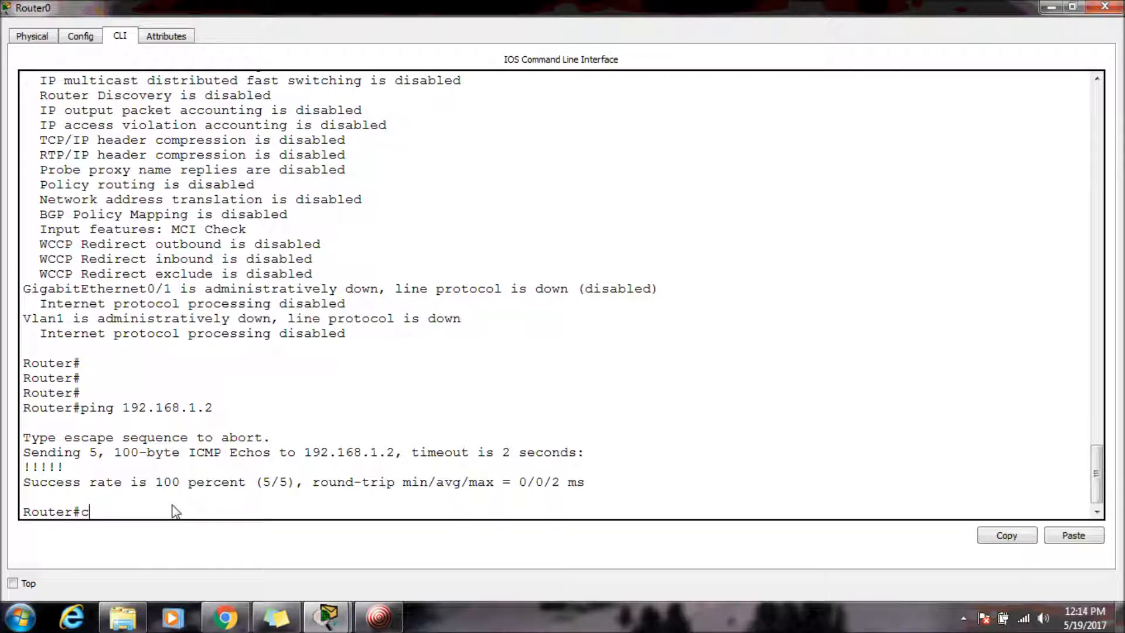
Enter global configuration mode and set the router's hostname to TorontoRouter.
key("Tab")
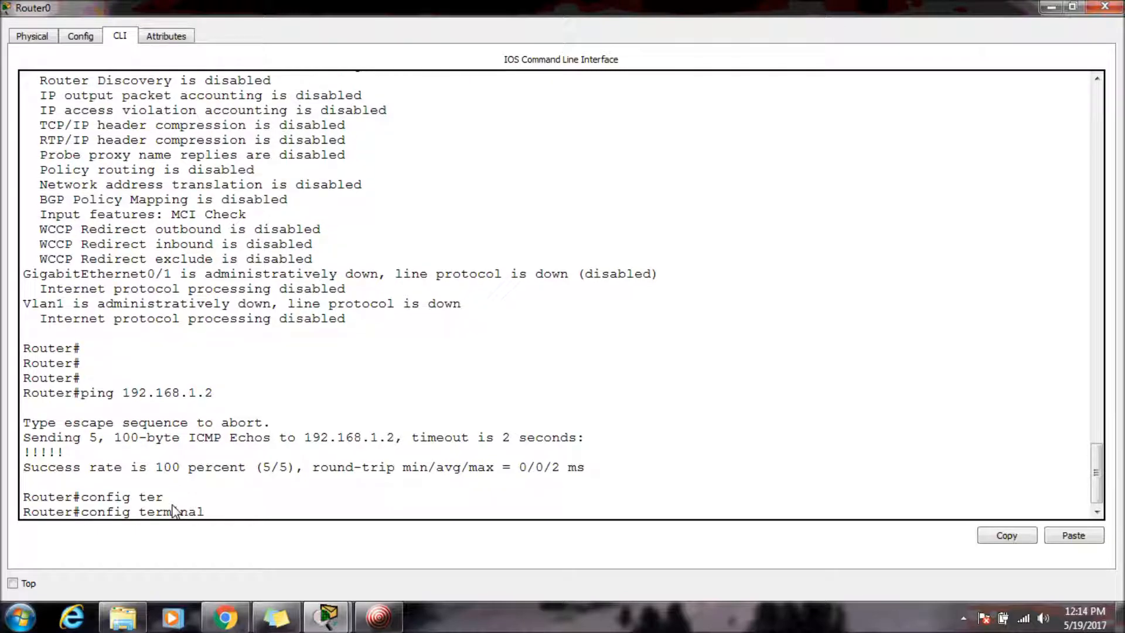
left_click_drag(141, 514, 251, 502)
left_click(262, 519)
key("Return")
type("hos")
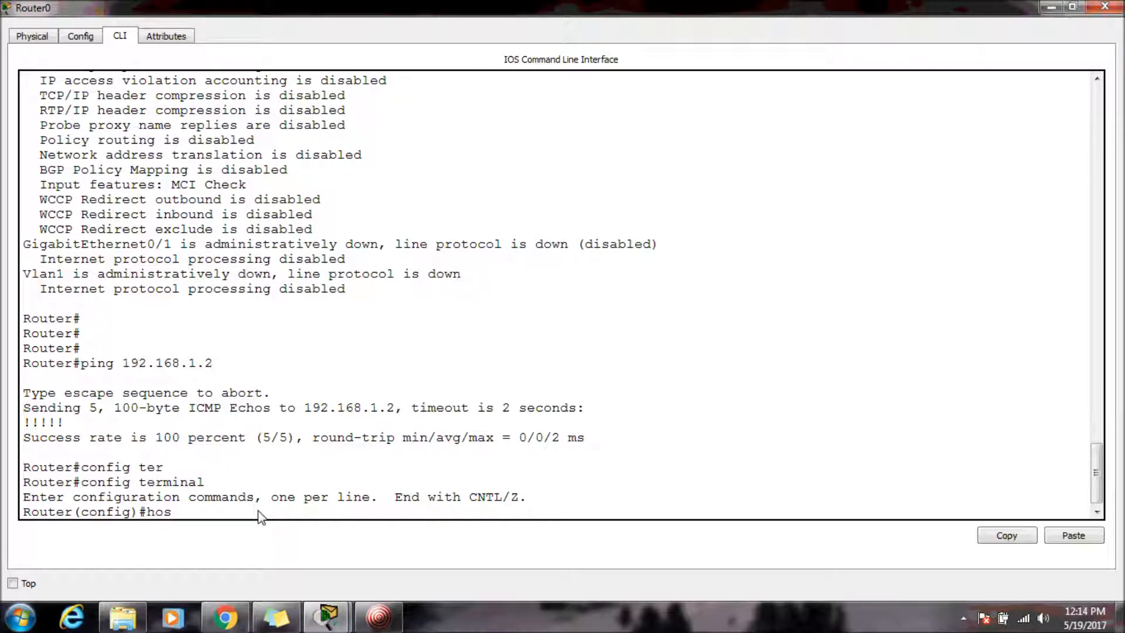
key("Tab")
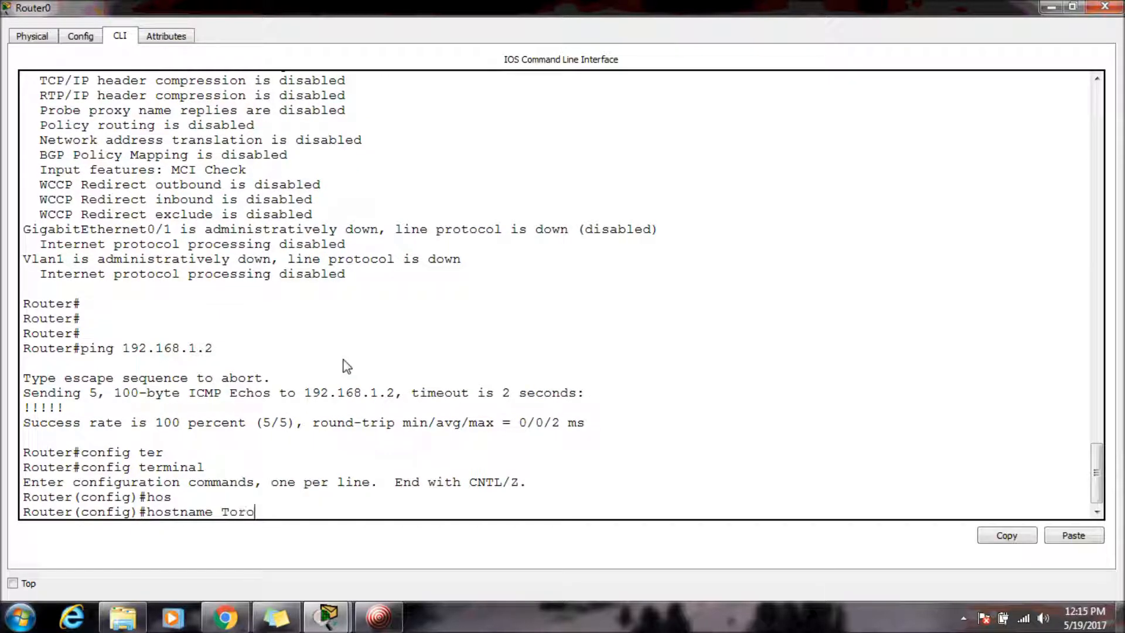
type("TorontoRouter")
key("Return")
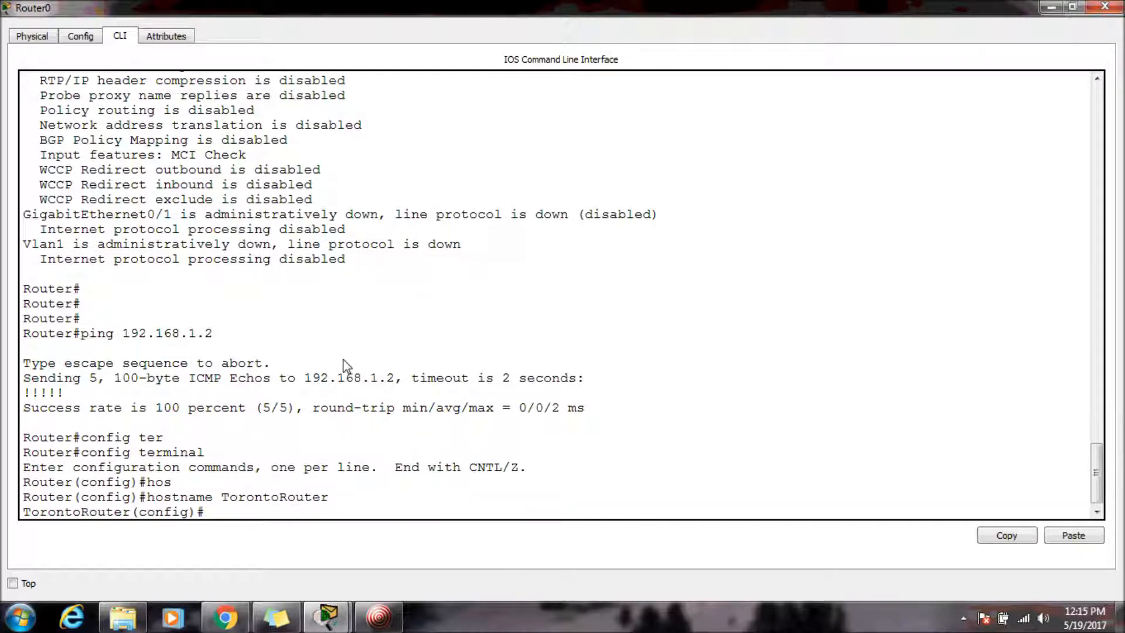
Highlight the new hostname in the prompt, then close the router's window.
left_click_drag(24, 512, 128, 515)
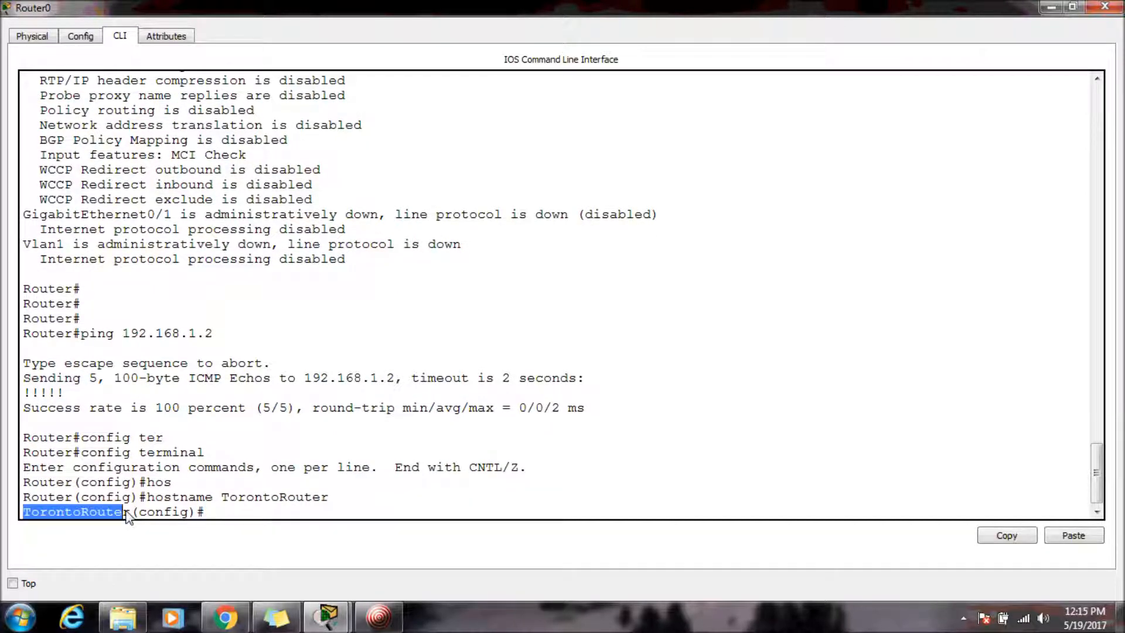
left_click(240, 512)
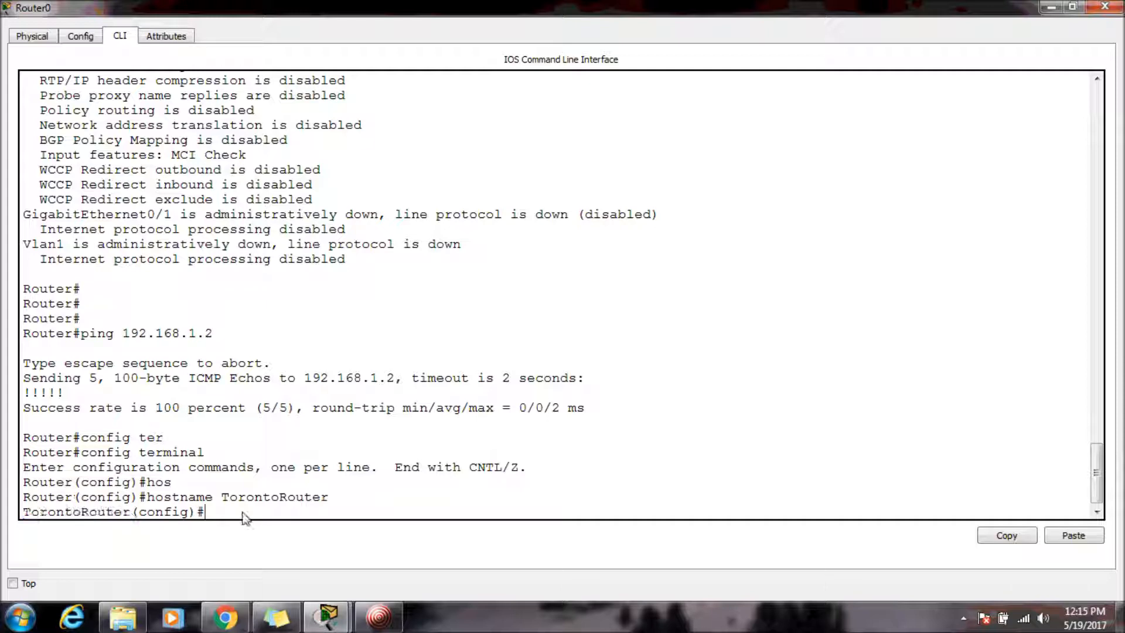
left_click_drag(347, 500, 1, 528)
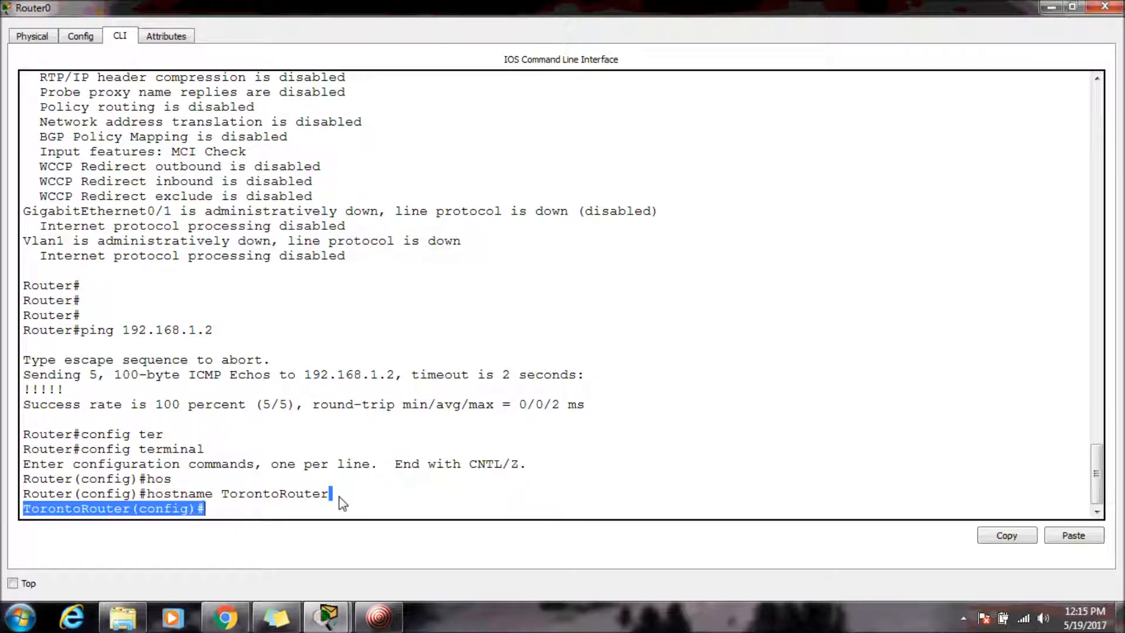
left_click(308, 509)
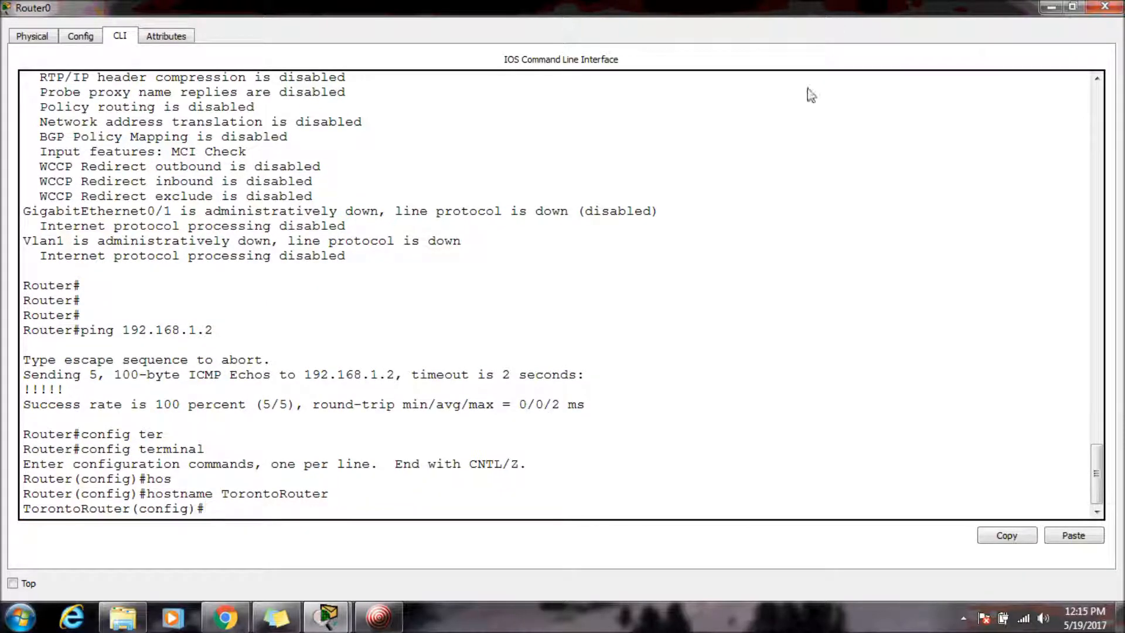
left_click(1105, 6)
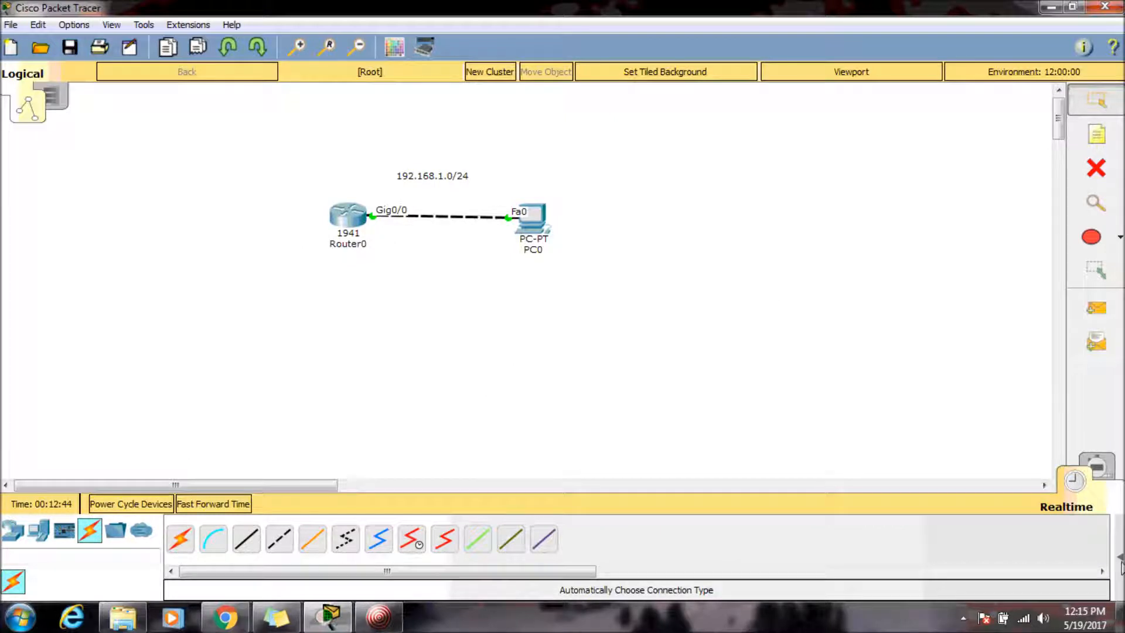
Send a simple PDU from Router0 to PC0 in Realtime mode and check its entry in the PDU list.
left_click(1119, 558)
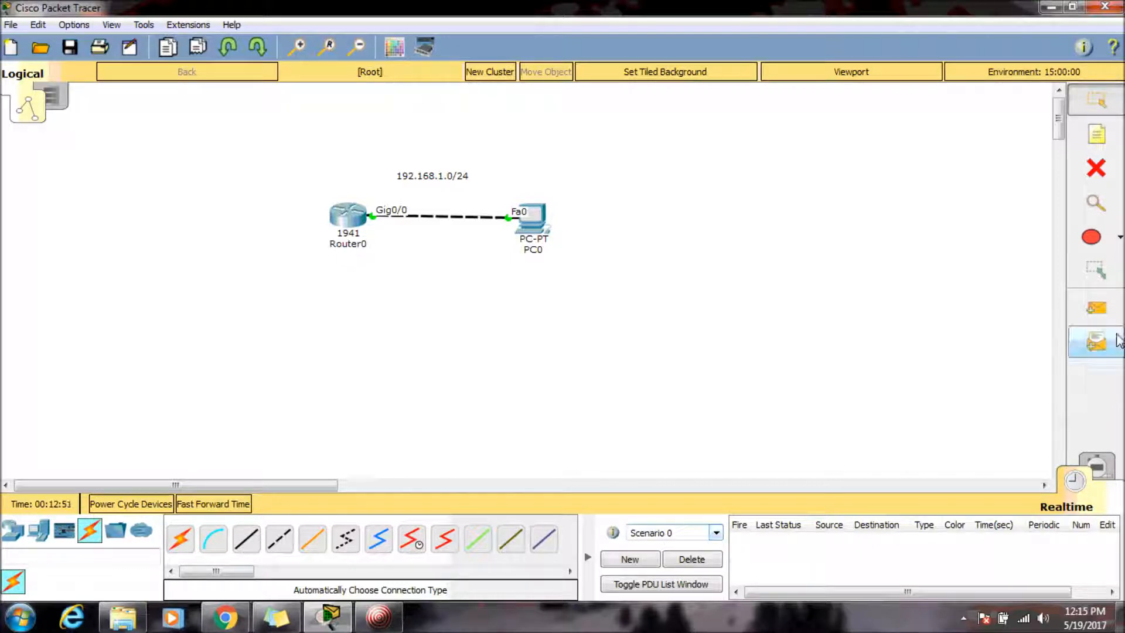
left_click(1094, 319)
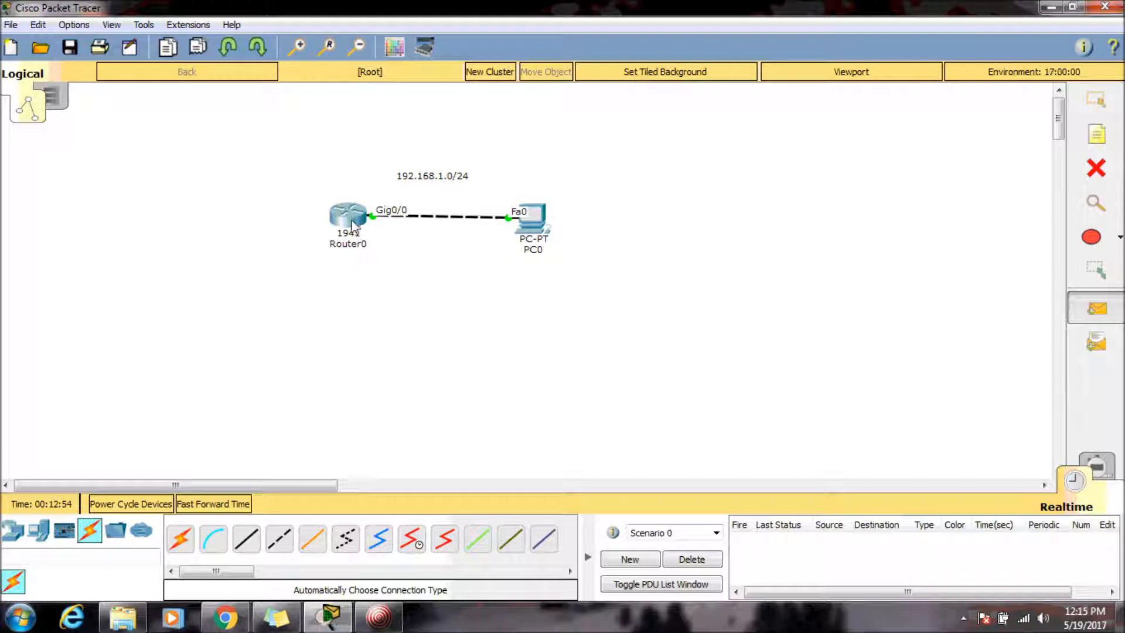
mouse_move(352, 225)
left_click(353, 223)
mouse_move(532, 224)
left_click(538, 221)
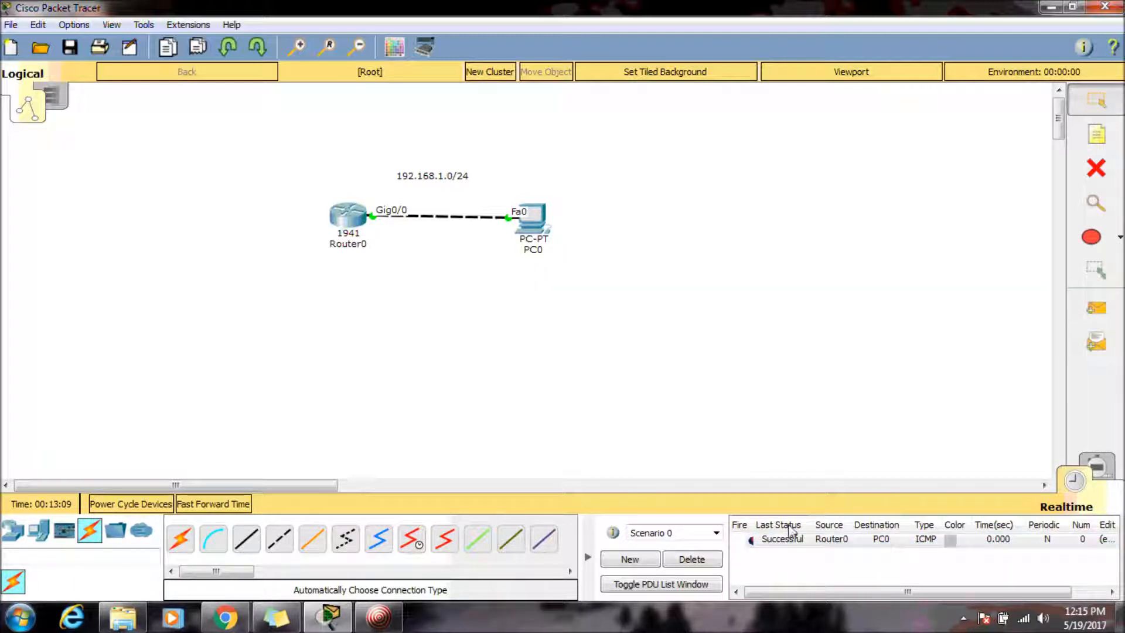
left_click(767, 544)
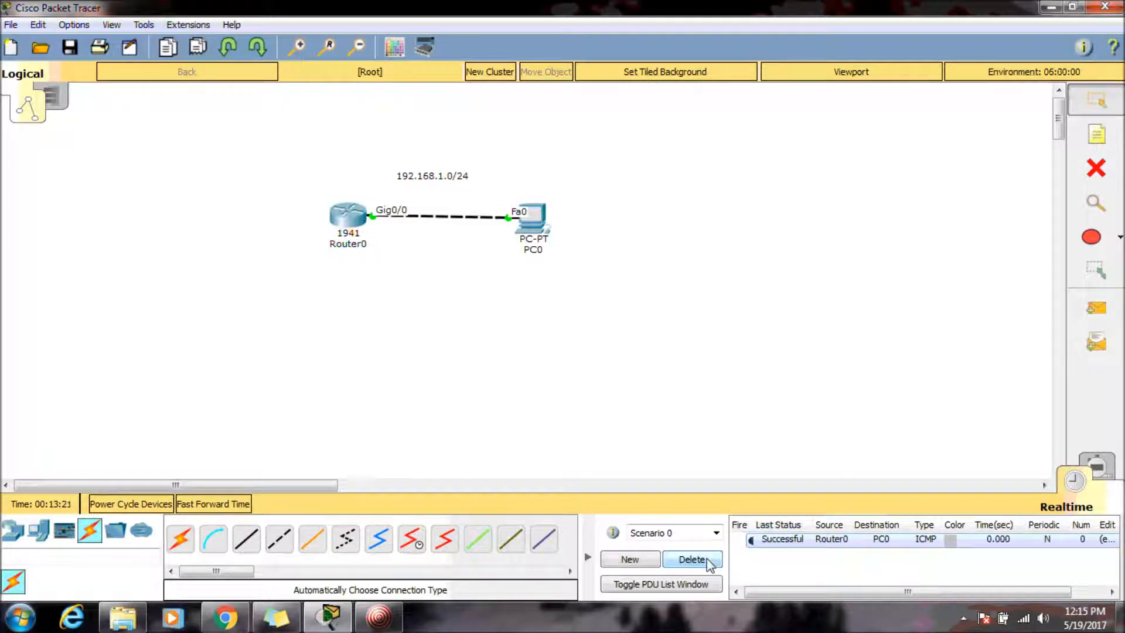
left_click(693, 589)
left_click(328, 358)
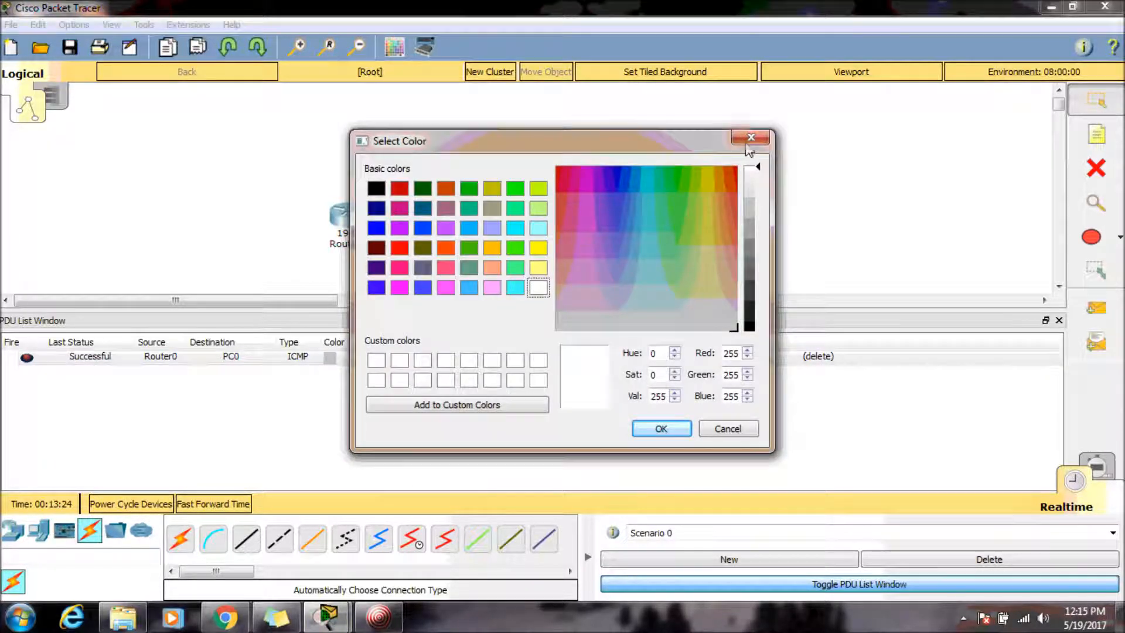
left_click(751, 137)
left_click(1059, 320)
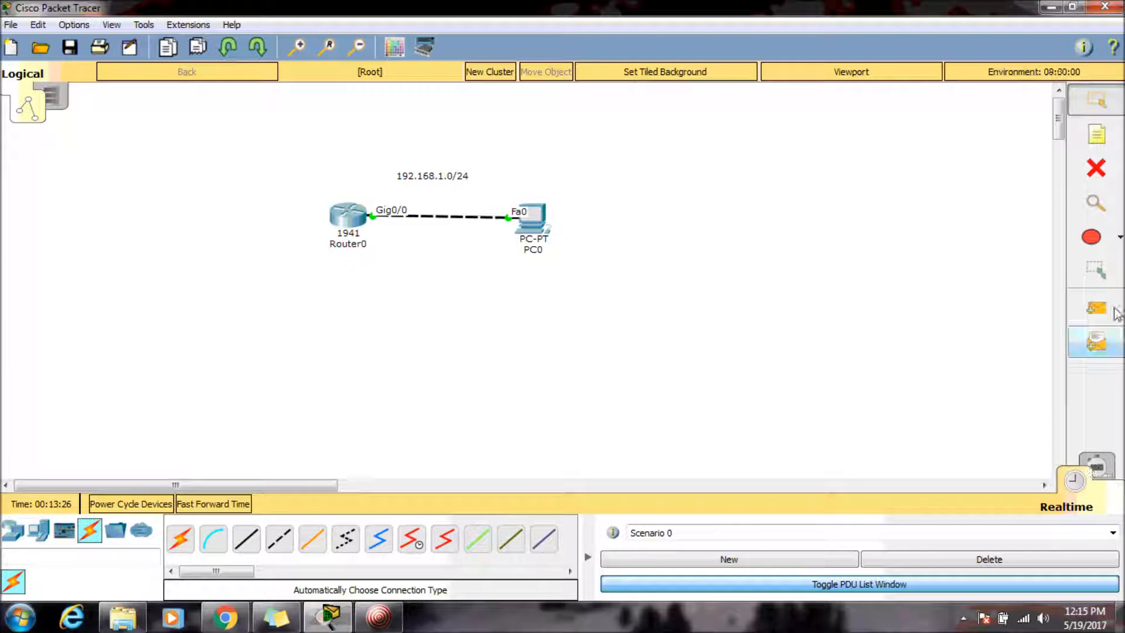
Switch to Simulation mode and reset the simulation.
left_click(1096, 466)
left_click(918, 141)
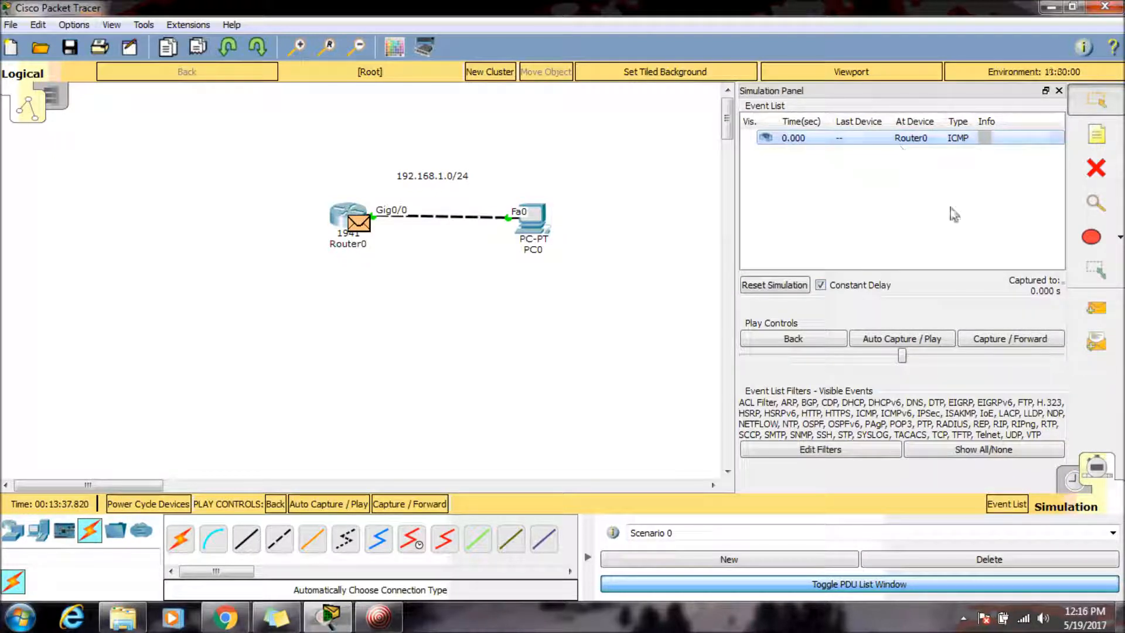
left_click(774, 285)
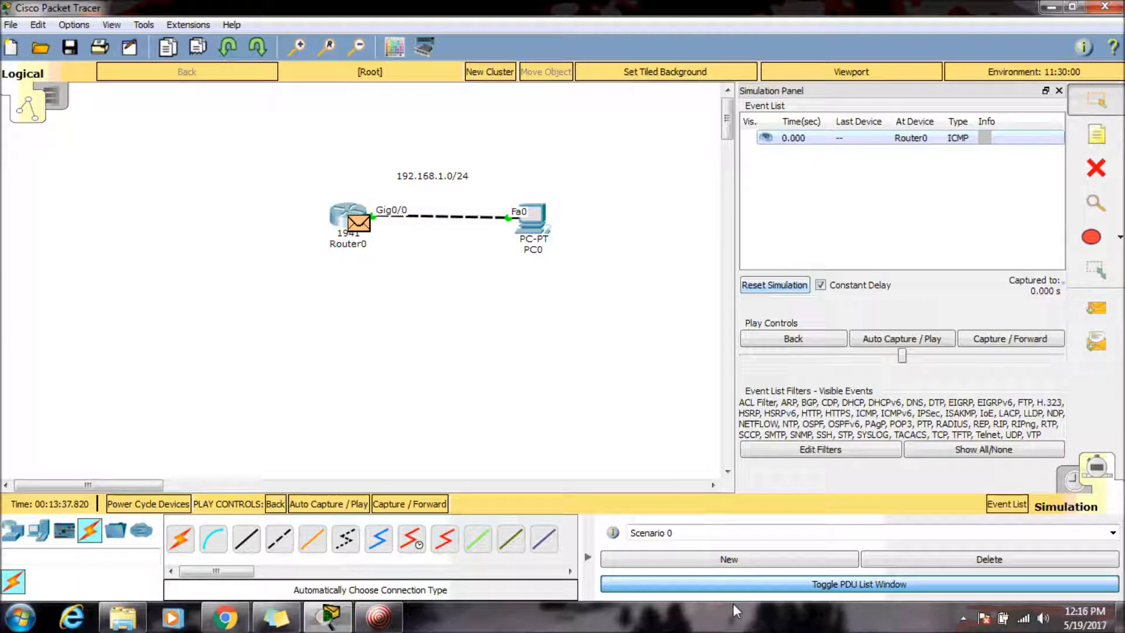
Open the PDU information at Router0, dock its window, and step through the OSI model out layers.
left_click(359, 225)
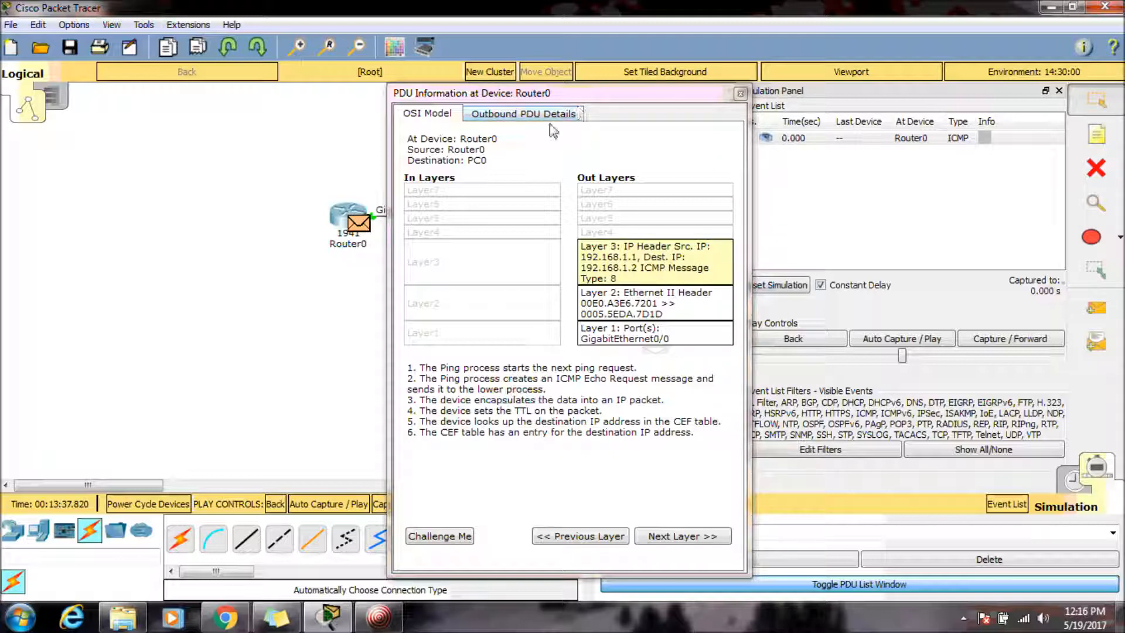
left_click(528, 114)
left_click(431, 116)
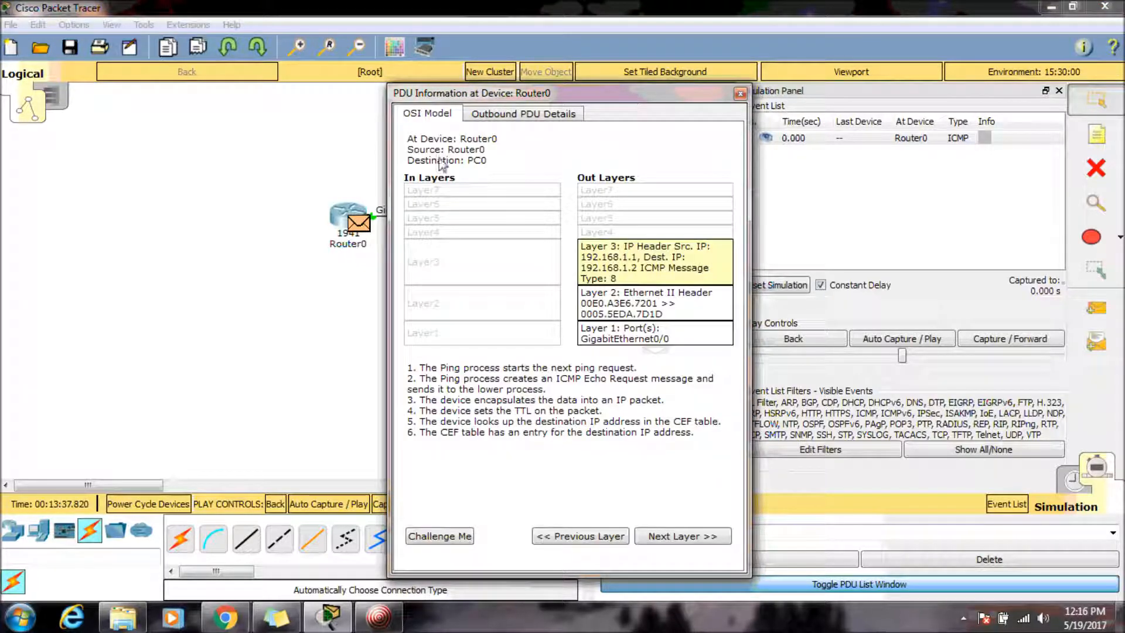
double_click(709, 96)
left_click(838, 137)
left_click(365, 223)
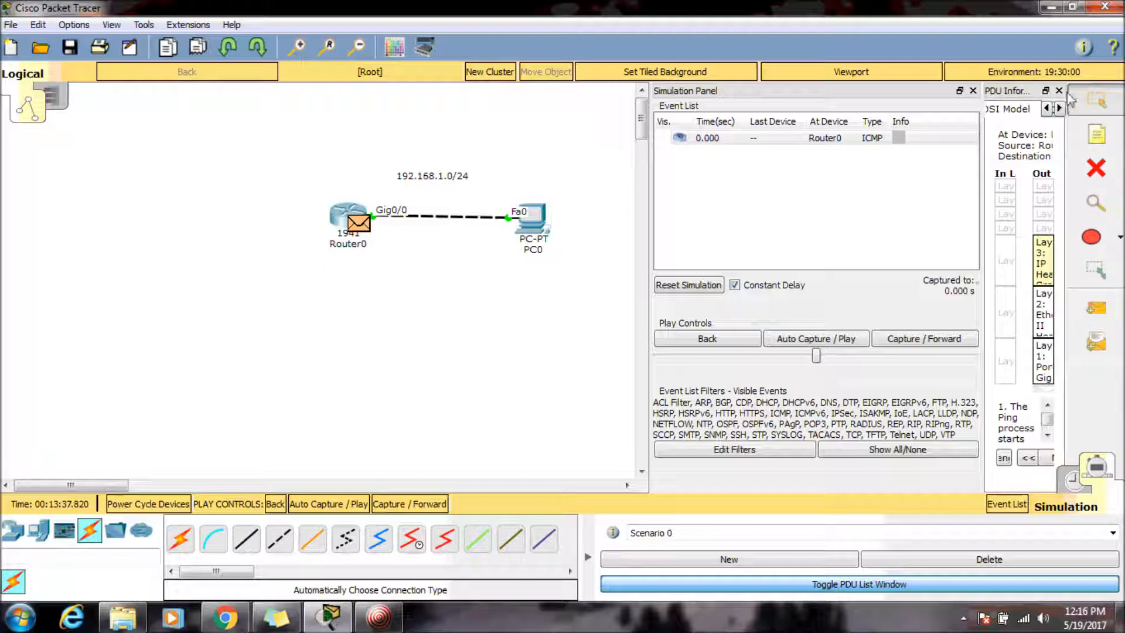
left_click(1058, 90)
left_click(367, 227)
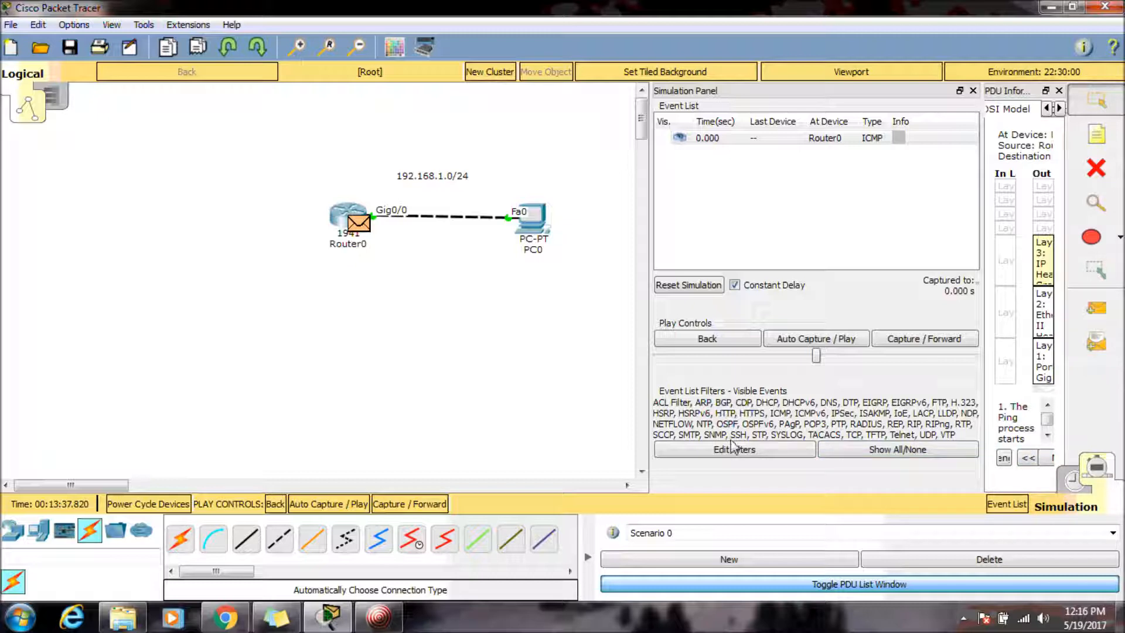
left_click(973, 91)
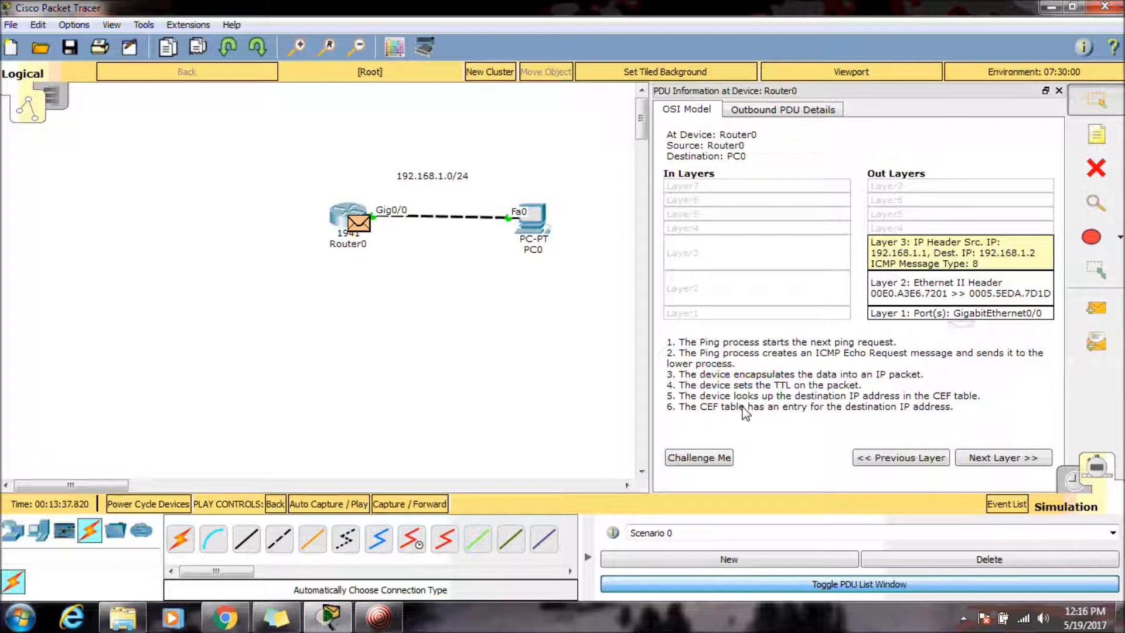
left_click(1003, 461)
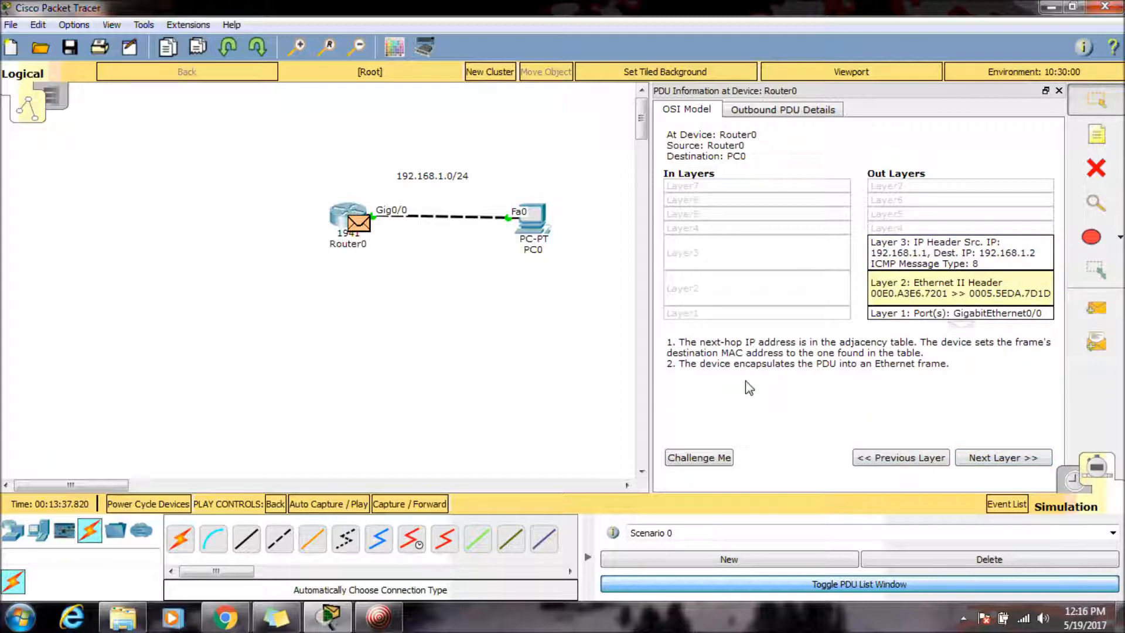
left_click(1003, 461)
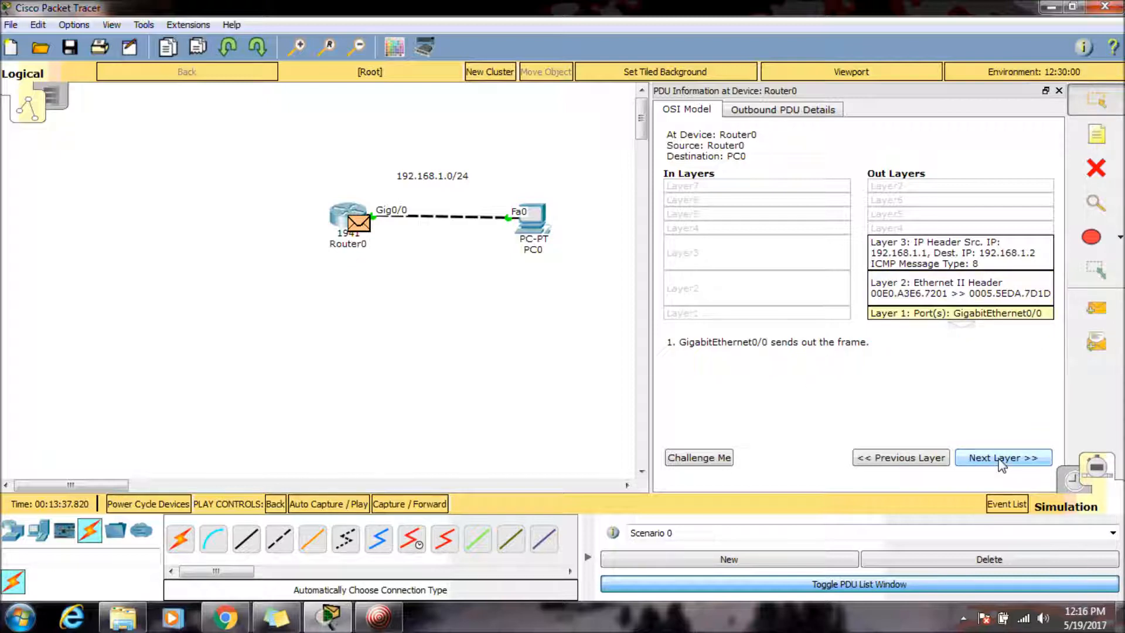
Examine the outbound PDU details for the Ethernet II, IP and ICMP headers, then close the window.
left_click(747, 117)
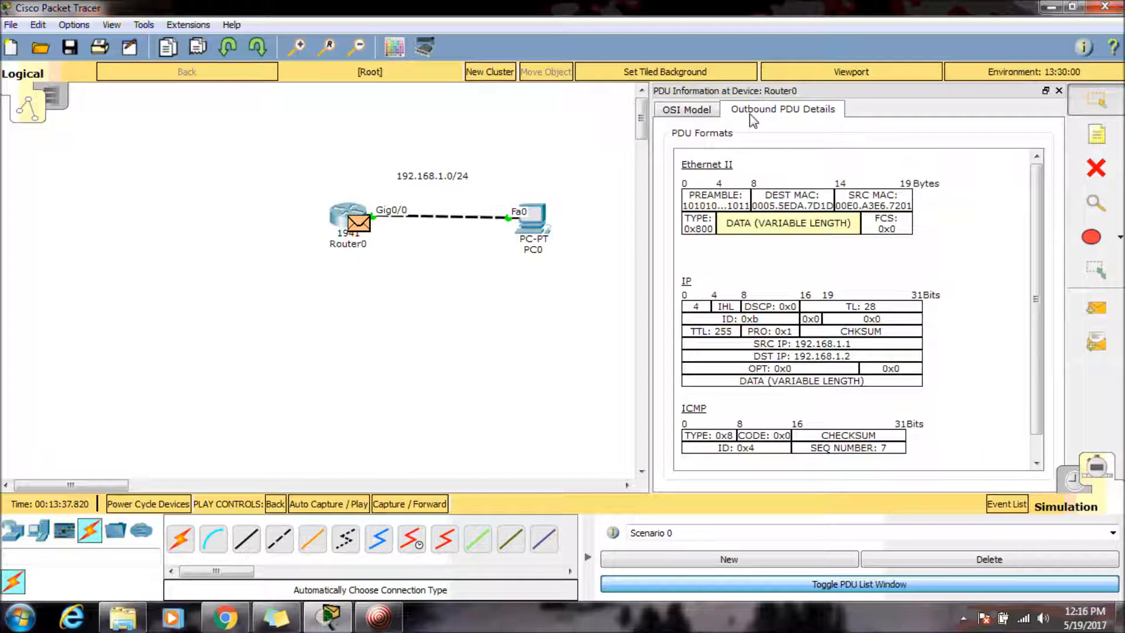
scroll(1035, 223, "down", 2)
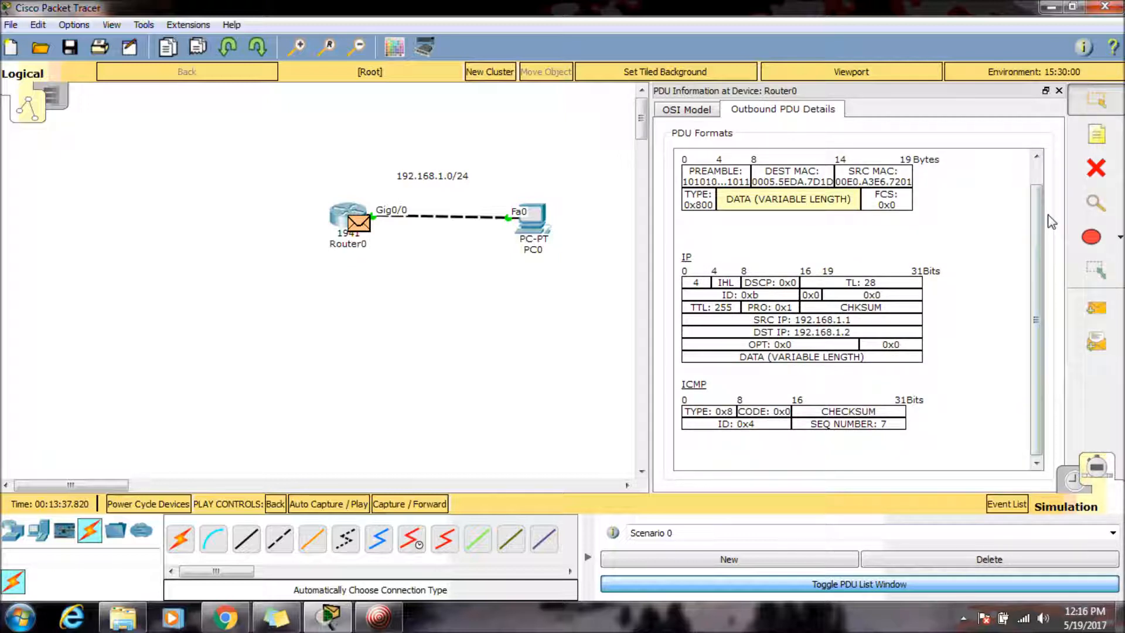
left_click_drag(1032, 221, 1038, 304)
left_click_drag(1036, 233, 1035, 176)
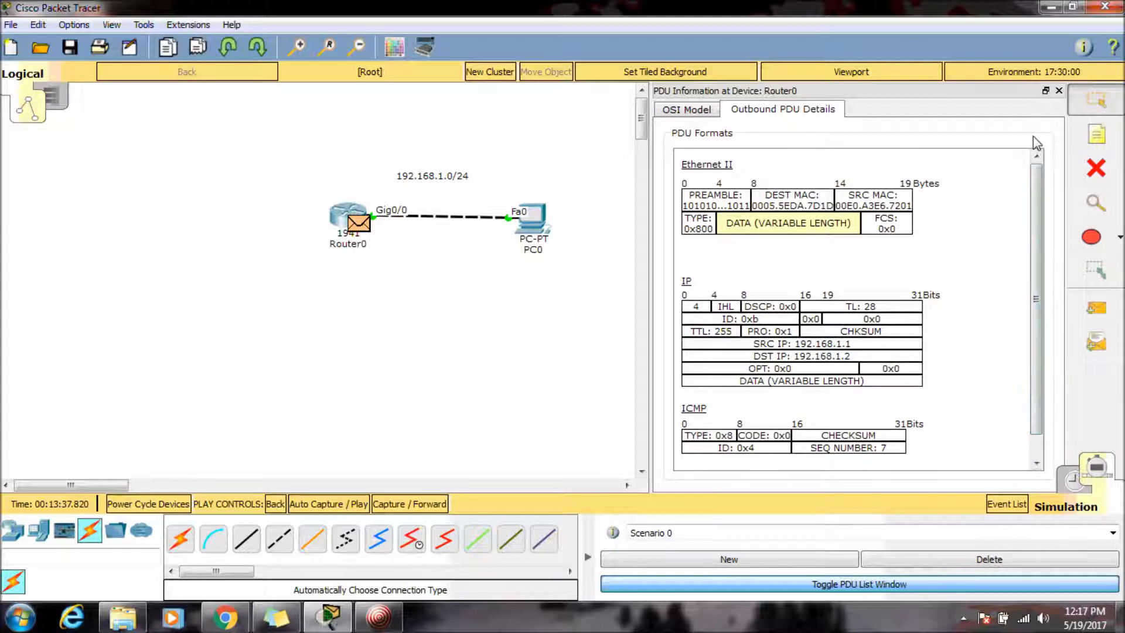
left_click(1059, 91)
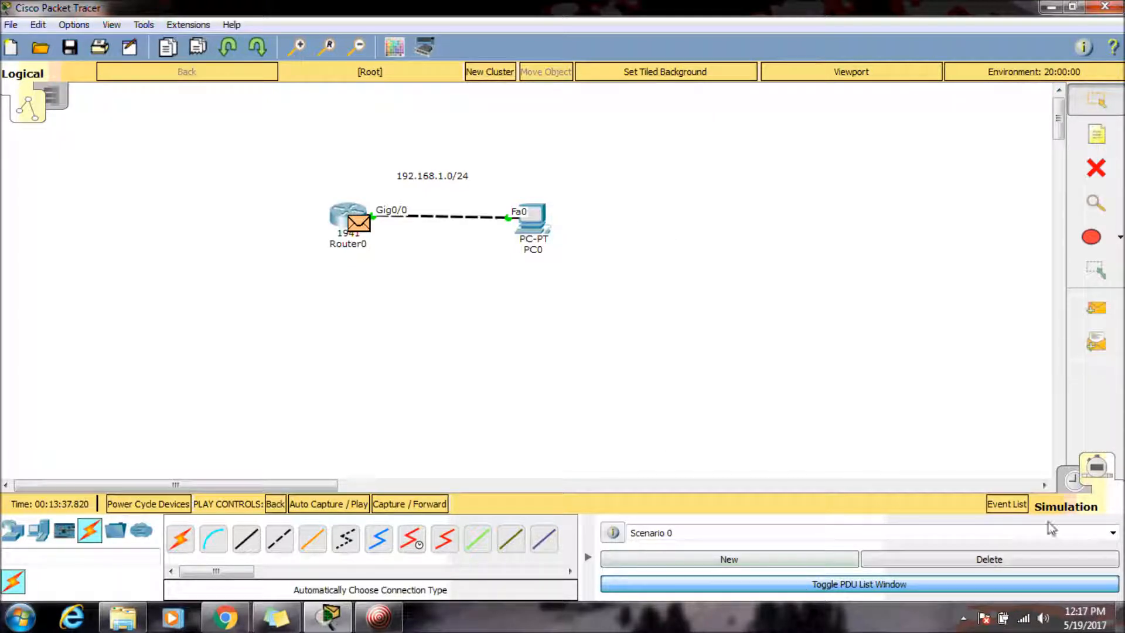
Return to Realtime mode and send a simple PDU from PC0 to Router0.
left_click(1075, 481)
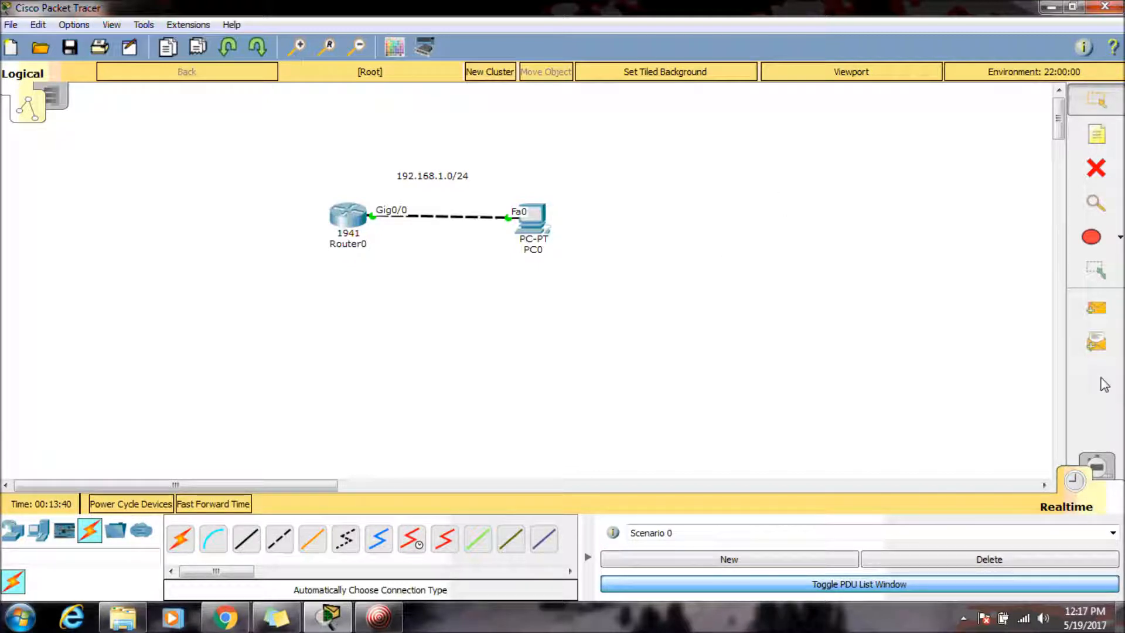
key("p")
left_click(530, 220)
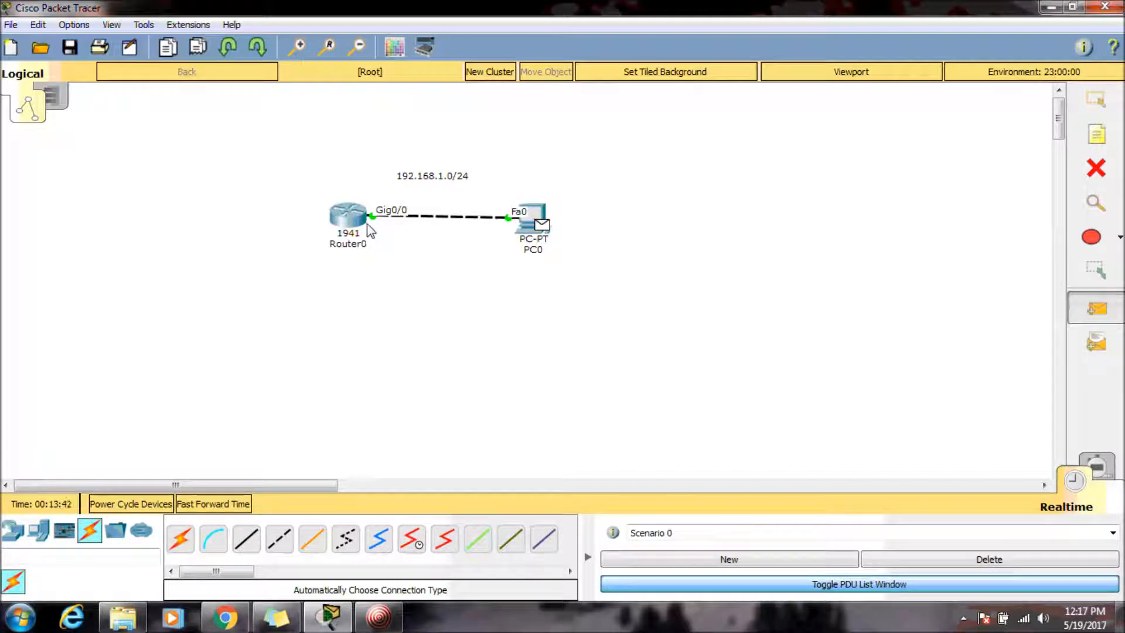
left_click(351, 233)
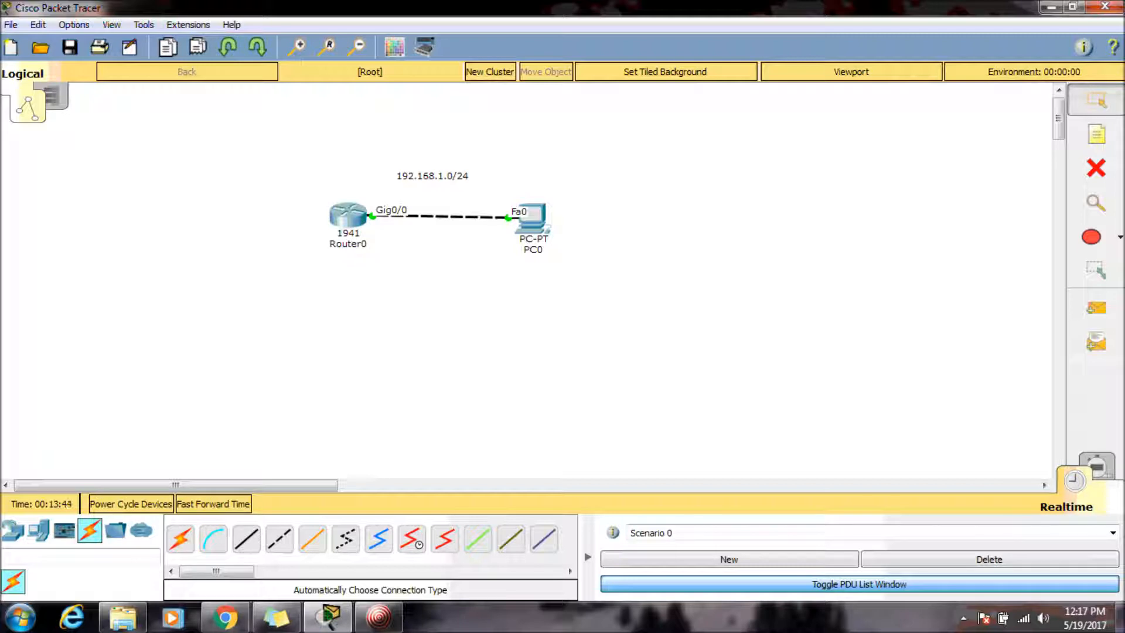
Create a new PDU scenario, Scenario 1.
left_click(1097, 472)
left_click(1077, 485)
left_click(612, 561)
left_click(658, 584)
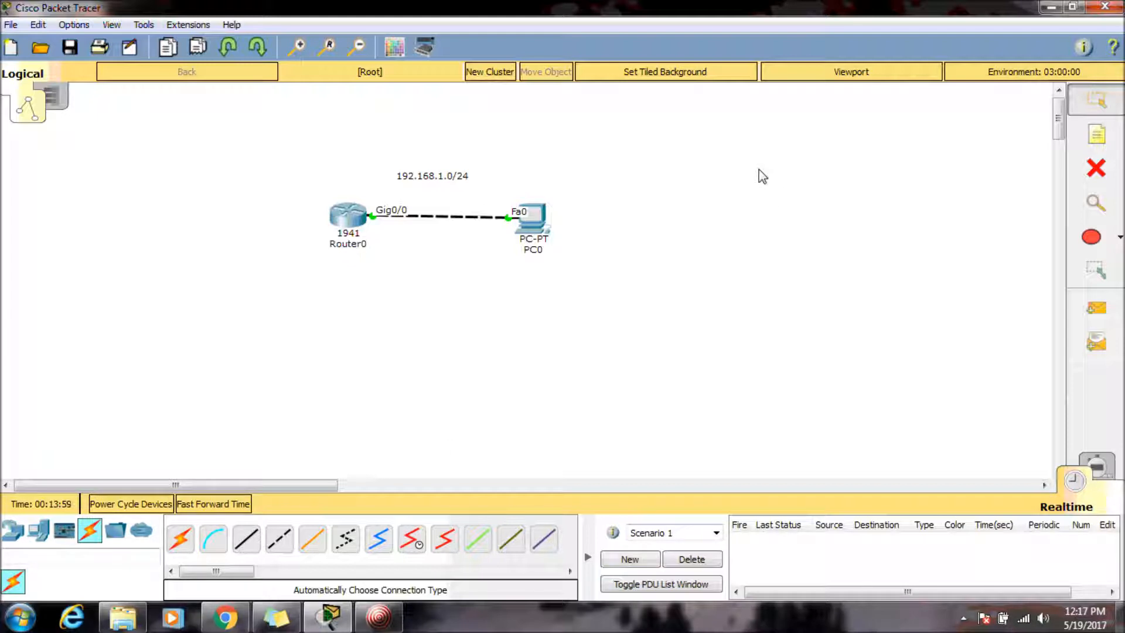
left_click(389, 626)
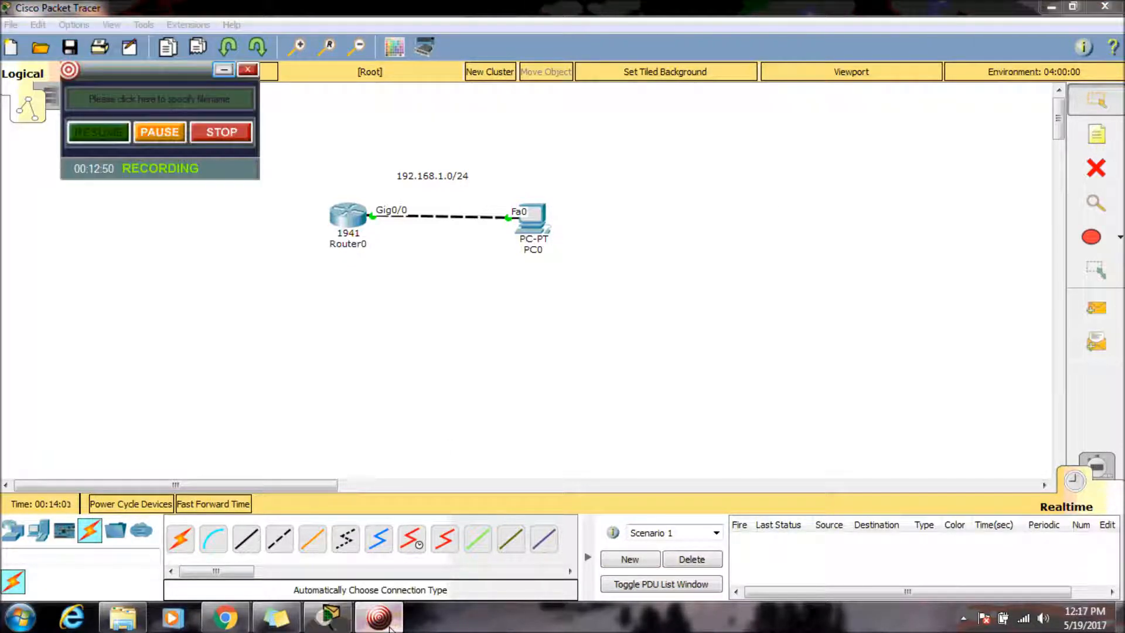